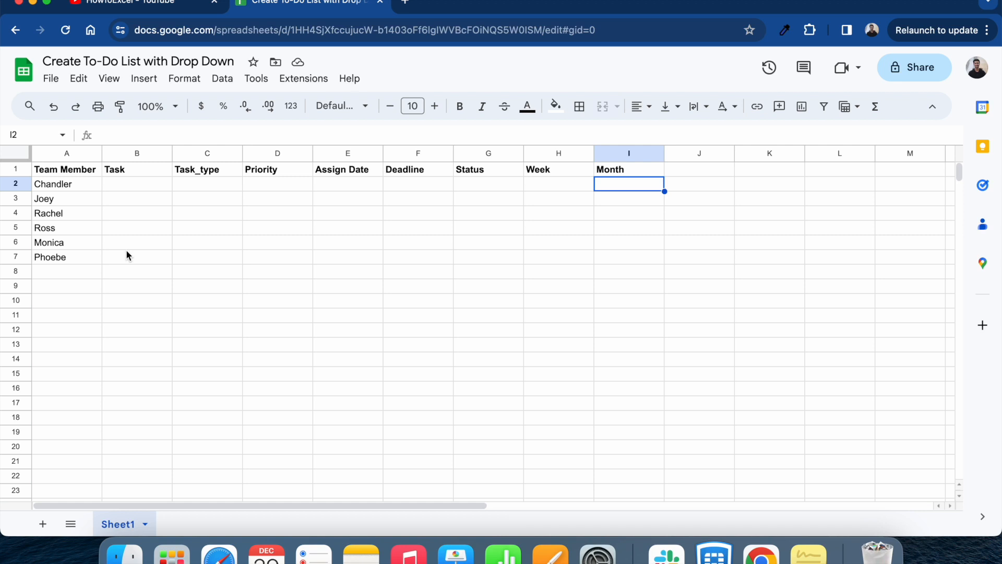
Review the column headers from Team Member through Month and the listed team members in A2:A7
click(80, 173)
click(134, 174)
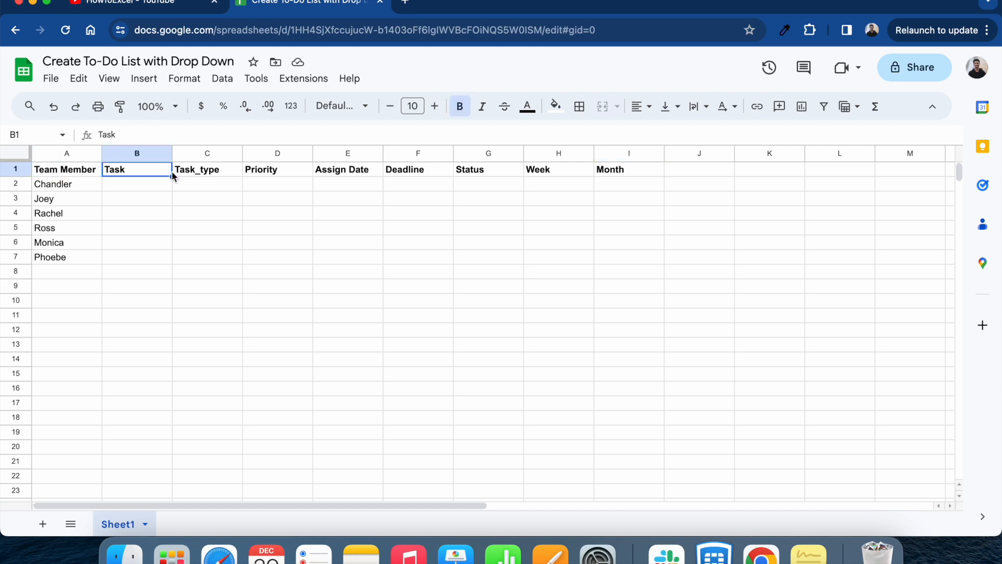
click(191, 175)
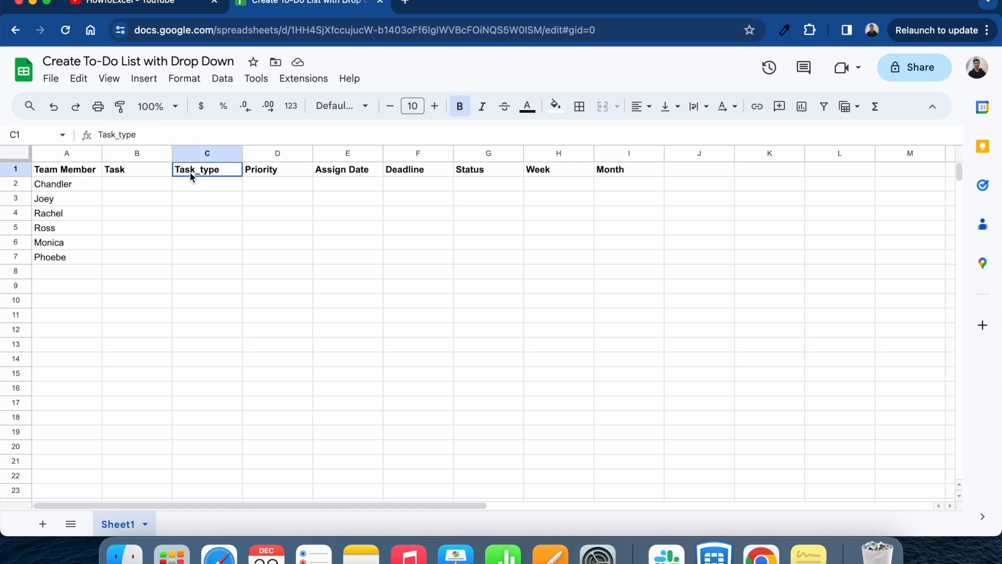
click(276, 172)
click(340, 171)
click(392, 172)
click(481, 173)
click(531, 173)
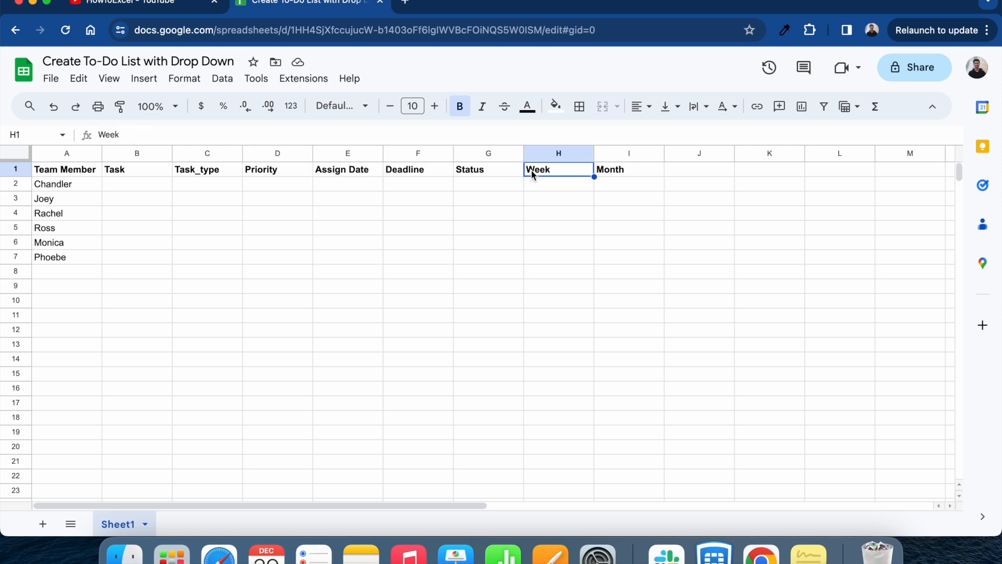
click(611, 174)
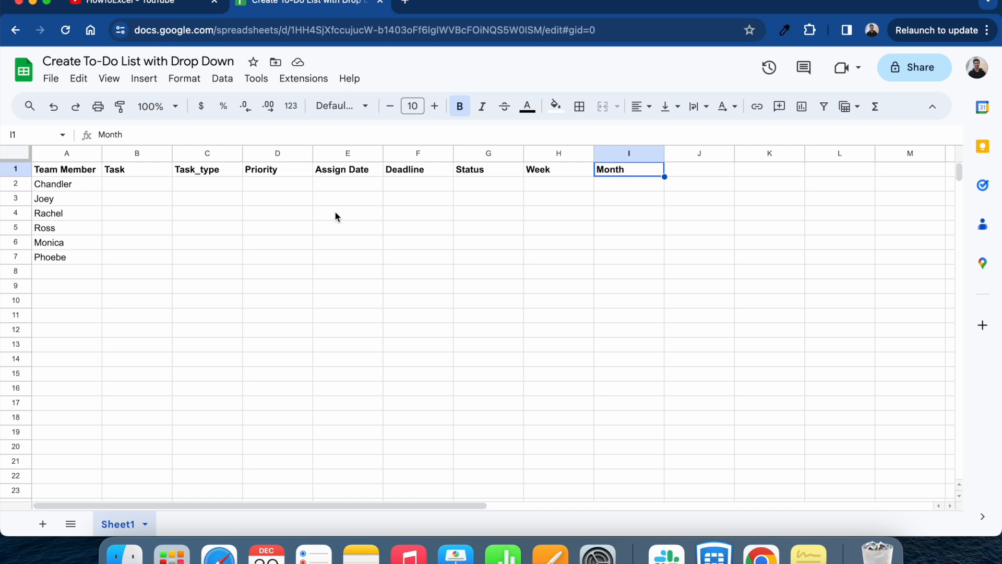
drag(65, 190, 72, 258)
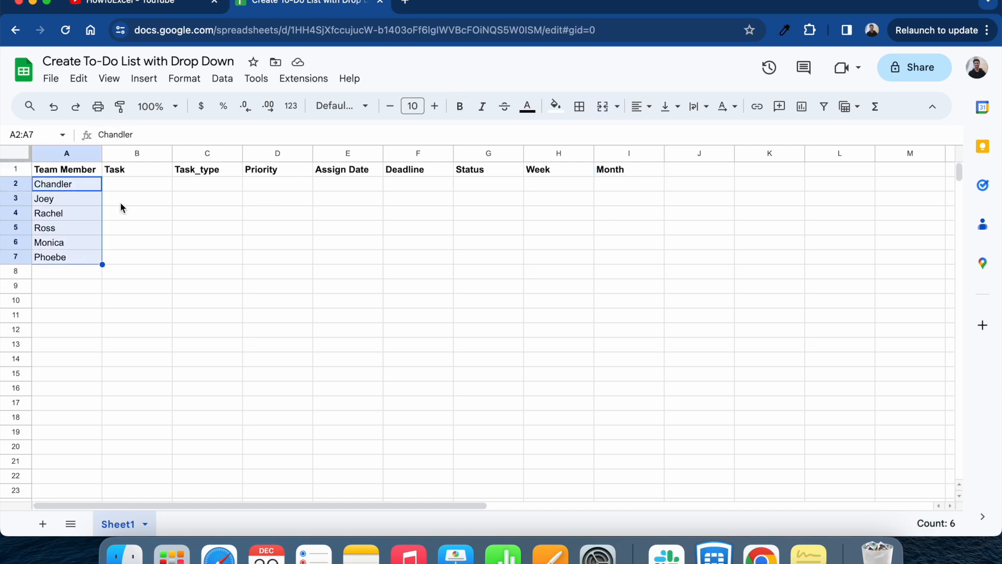
Fill the Task cells B2 to B4 with "Socia media campaigns", "SEO" and "Vendor Payments"
click(121, 182)
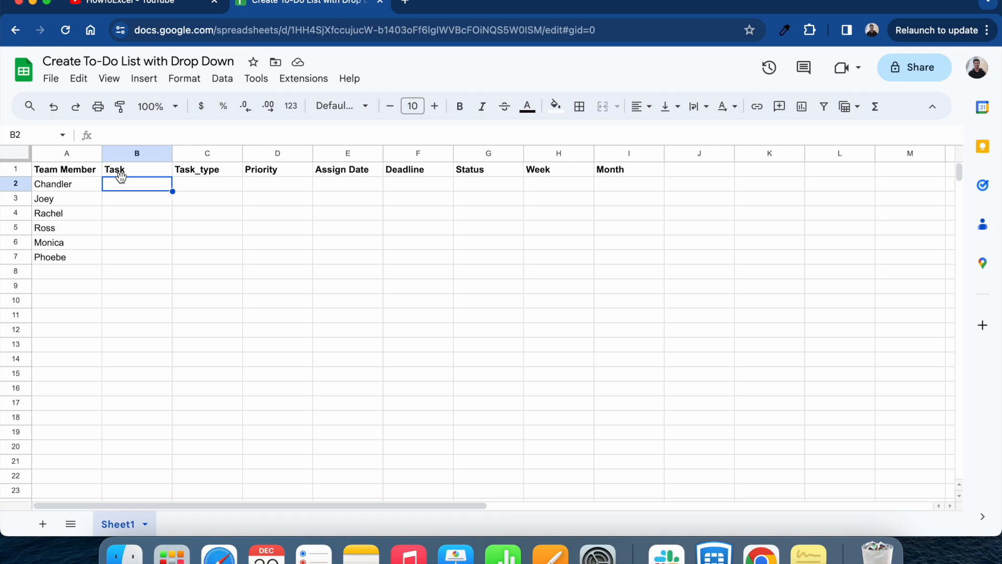
text(Socia )
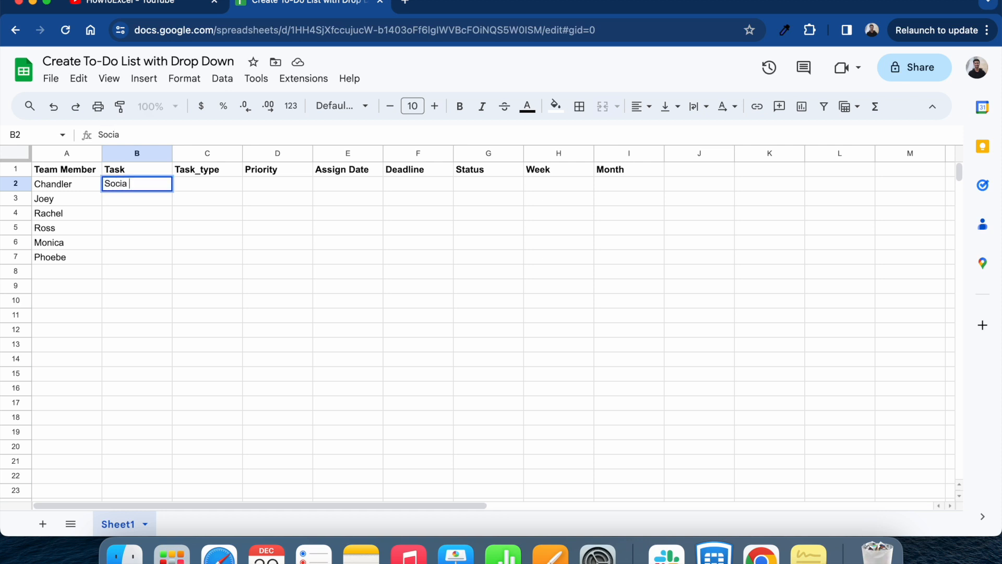
text(media campaigns)
key(Return)
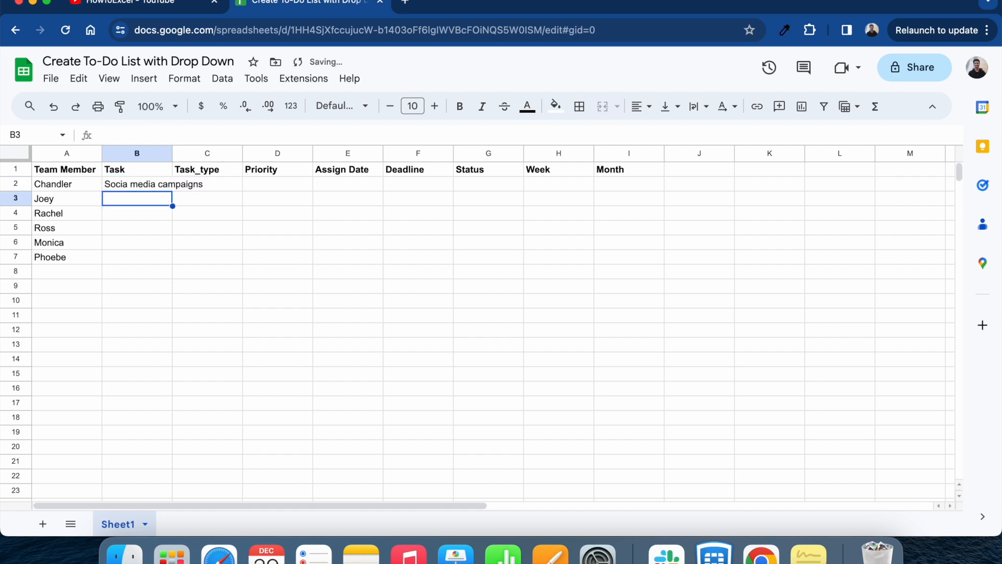
text(SEO)
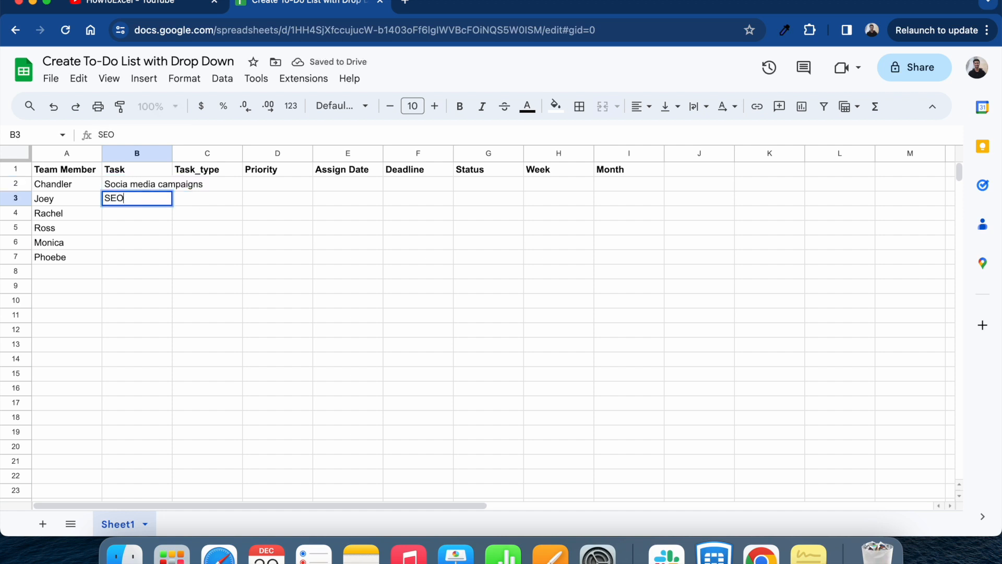
key(Return)
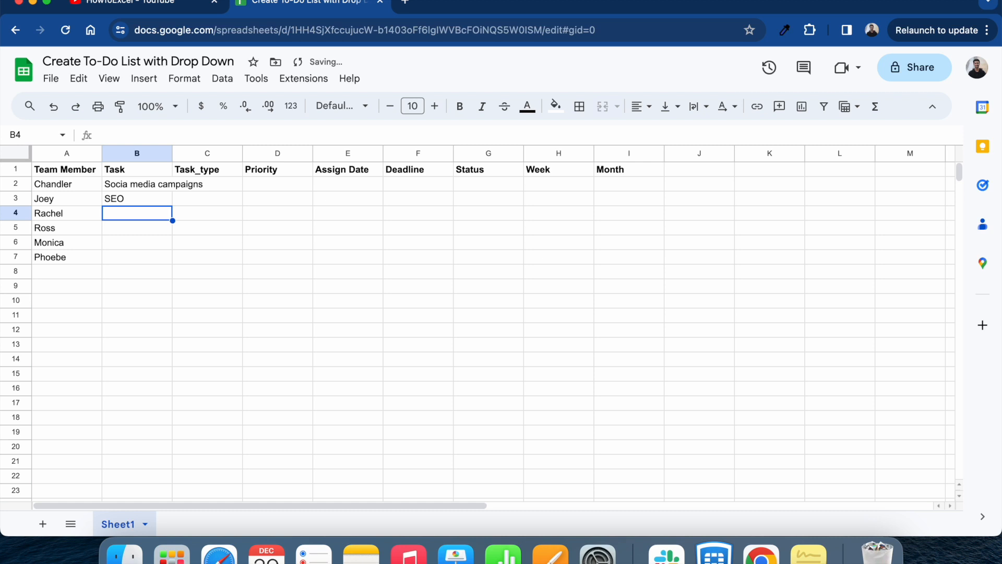
text(Vend)
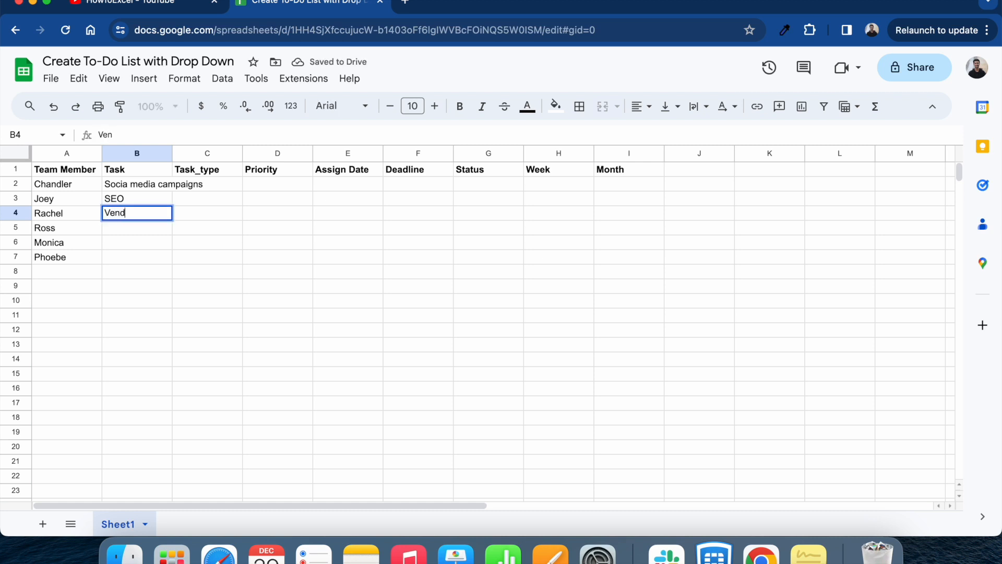
text(or Payments)
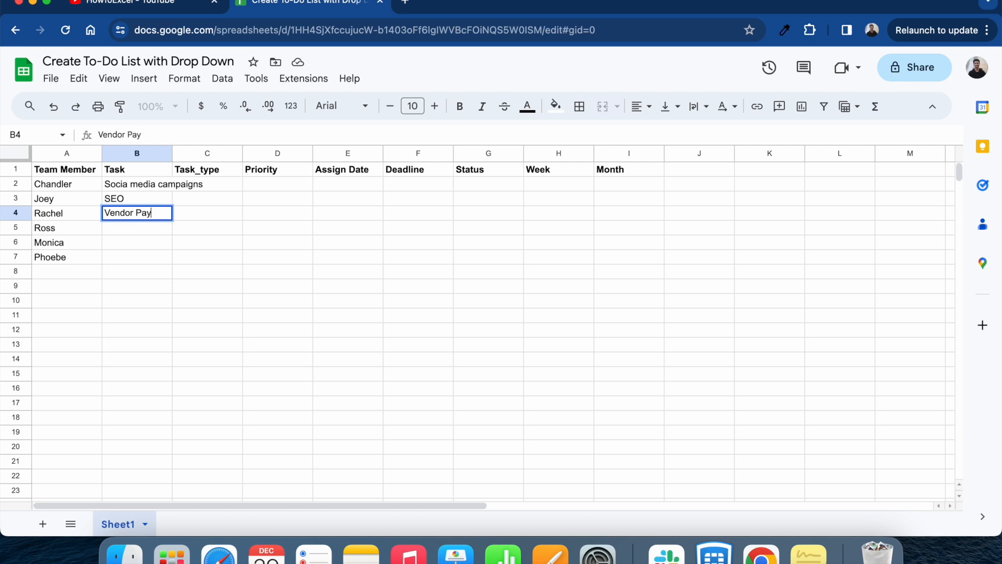
key(Return)
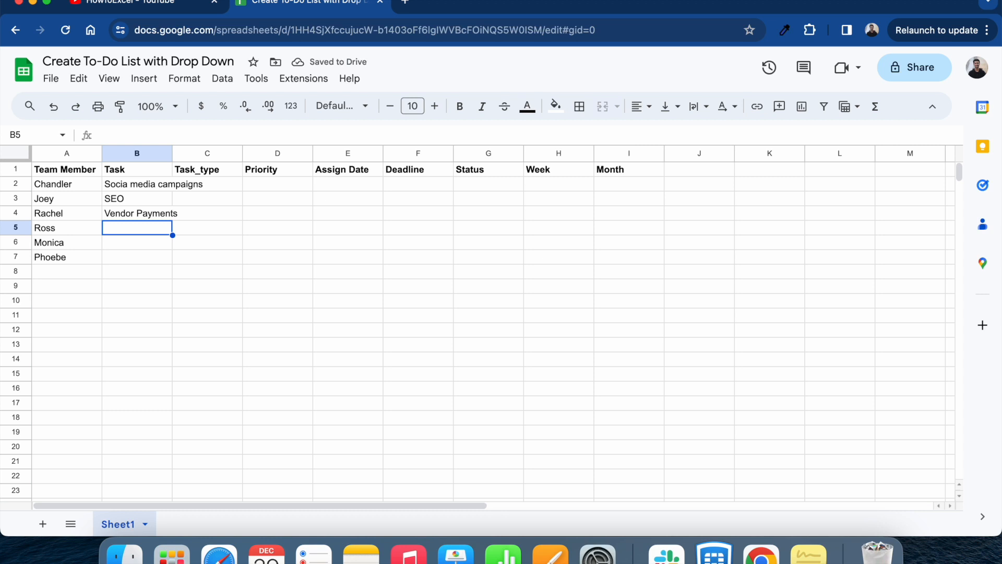
Fill the Task cells B5 to B7 with "Client meetings", "Perfomance marketing" and "Email Marketing"
text(Cli)
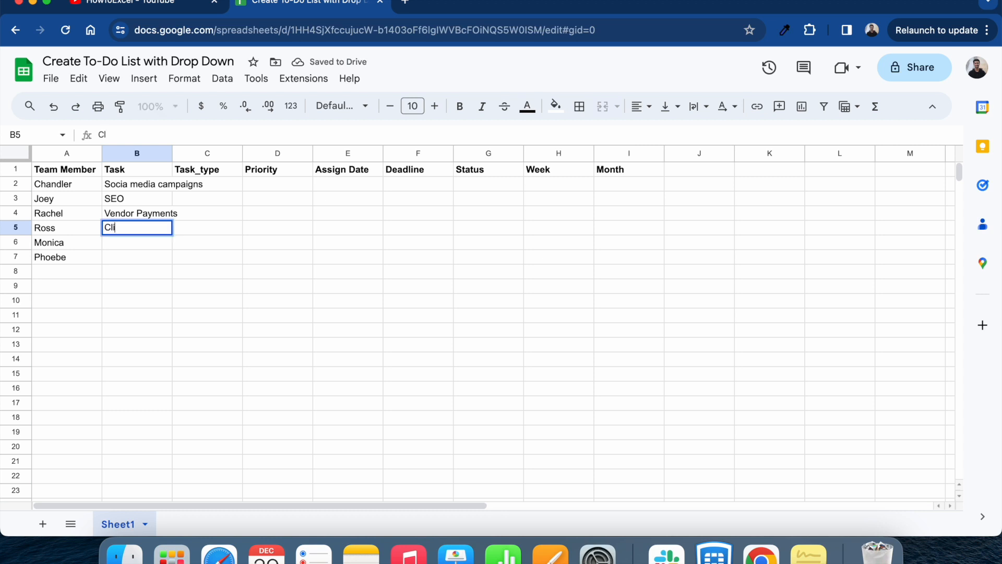
text(ent meetings)
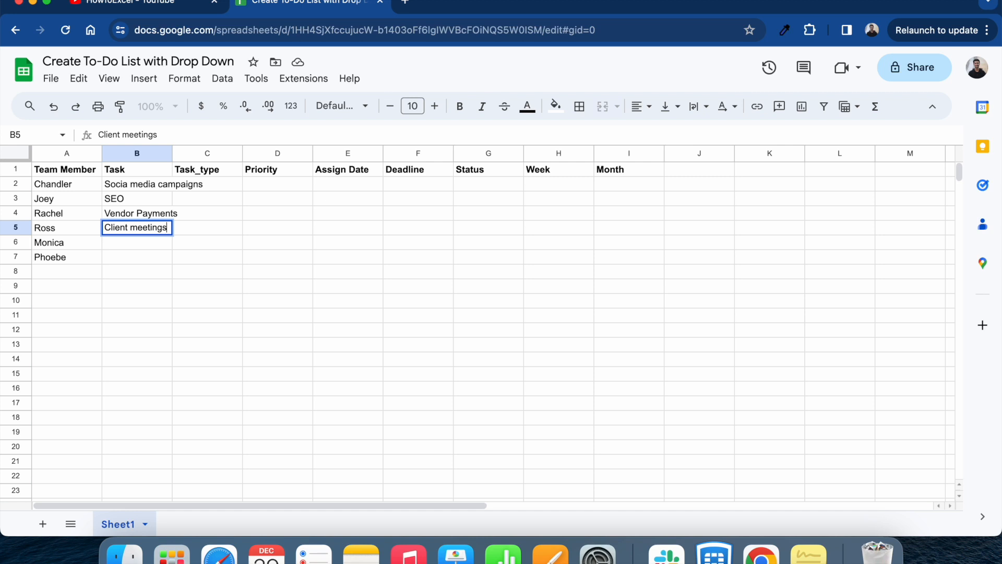
key(Return)
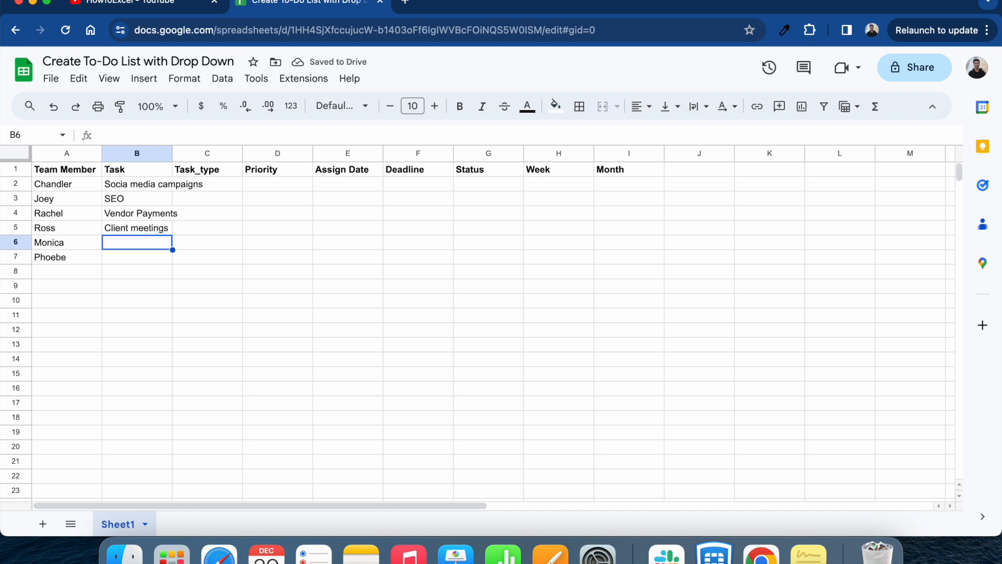
text(Per)
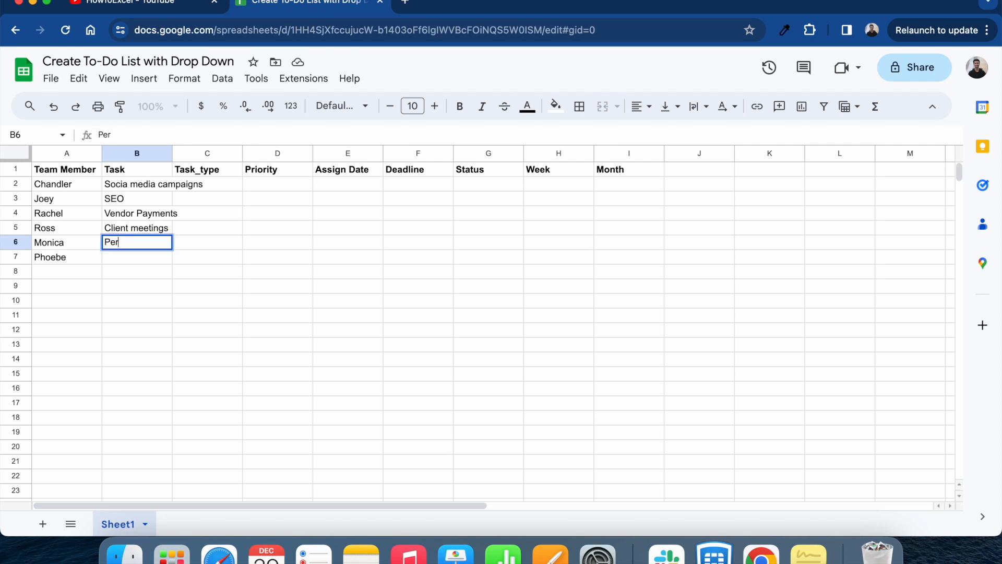
text(fomance mar)
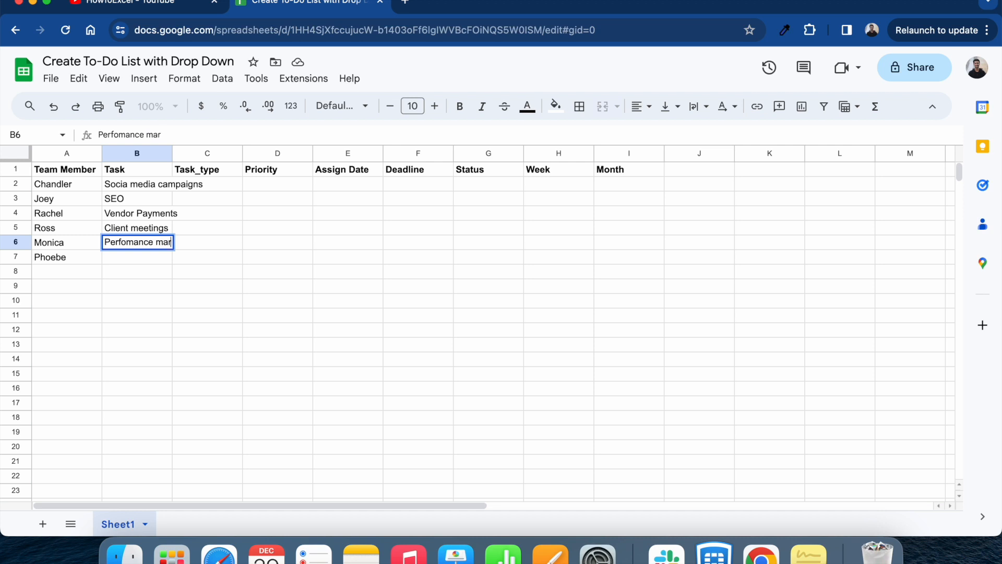
text(keting)
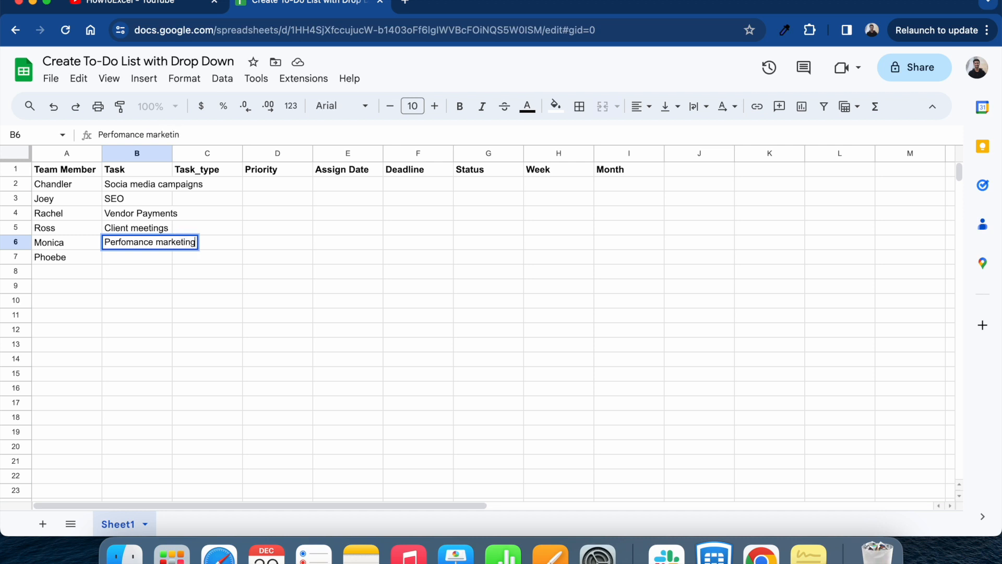
key(Return)
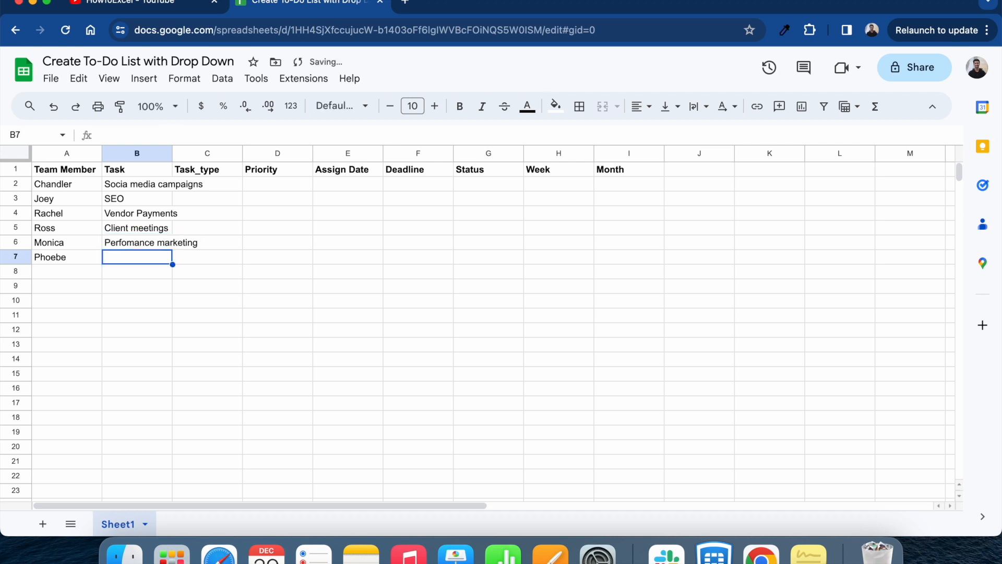
text(Email )
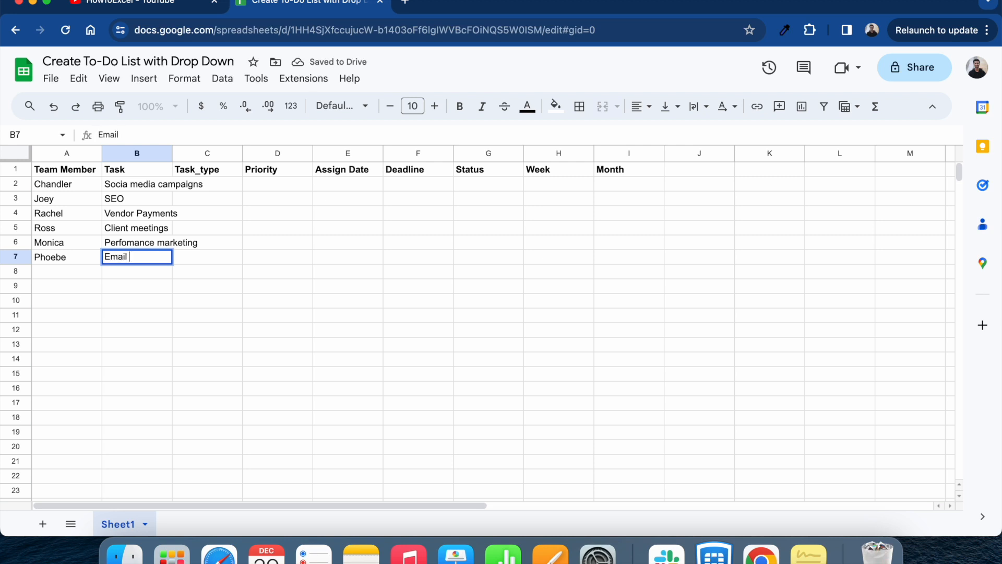
text(Marketing)
key(Return)
key(Up)
key(Up)
key(Up)
key(Up)
key(Up)
key(Up)
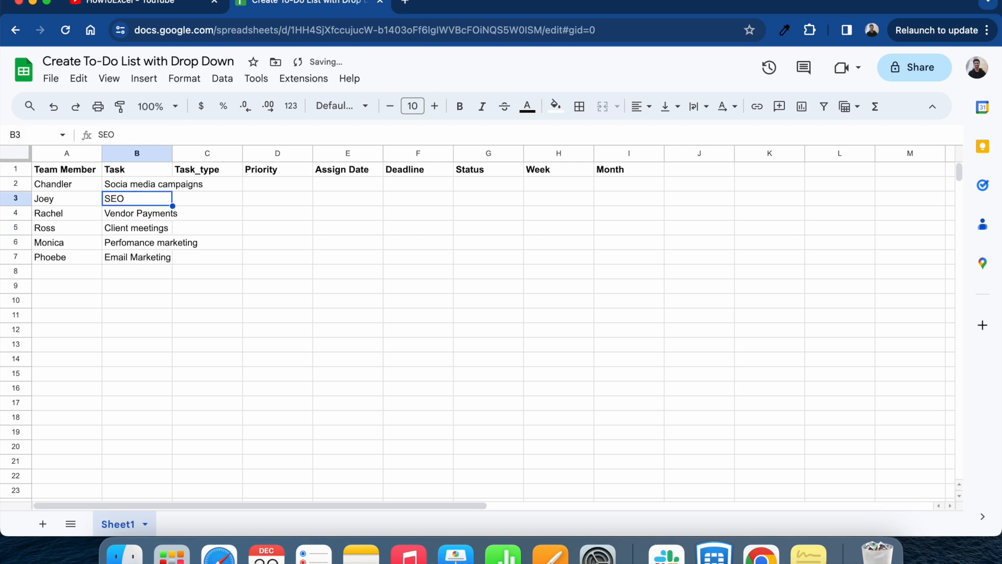
key(Left)
key(Down)
key(Down)
key(Down)
key(Up)
key(Up)
key(Up)
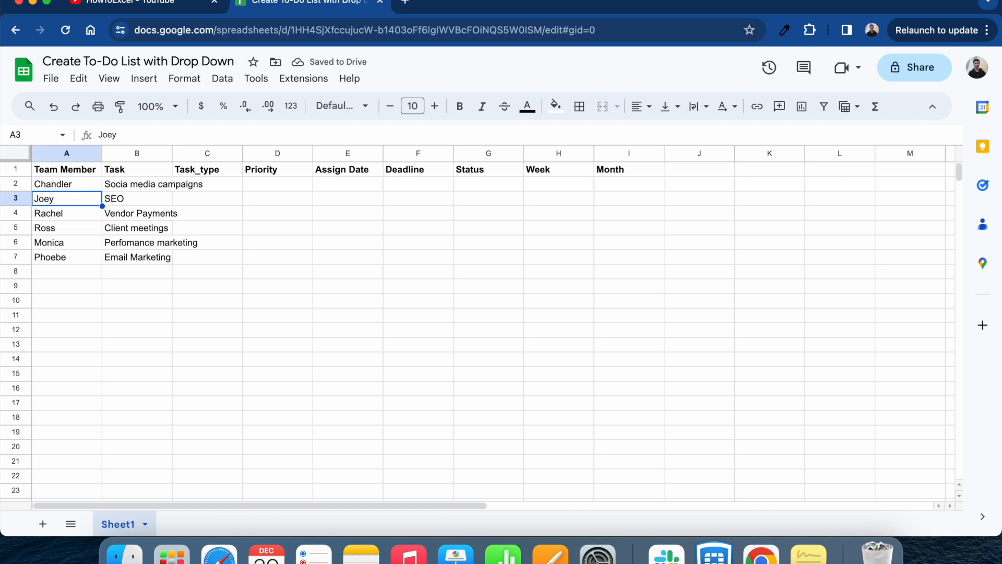
Enter "Digital Marketing" as the Task_type in cell C2 for the first team member
key(Right)
key(Right)
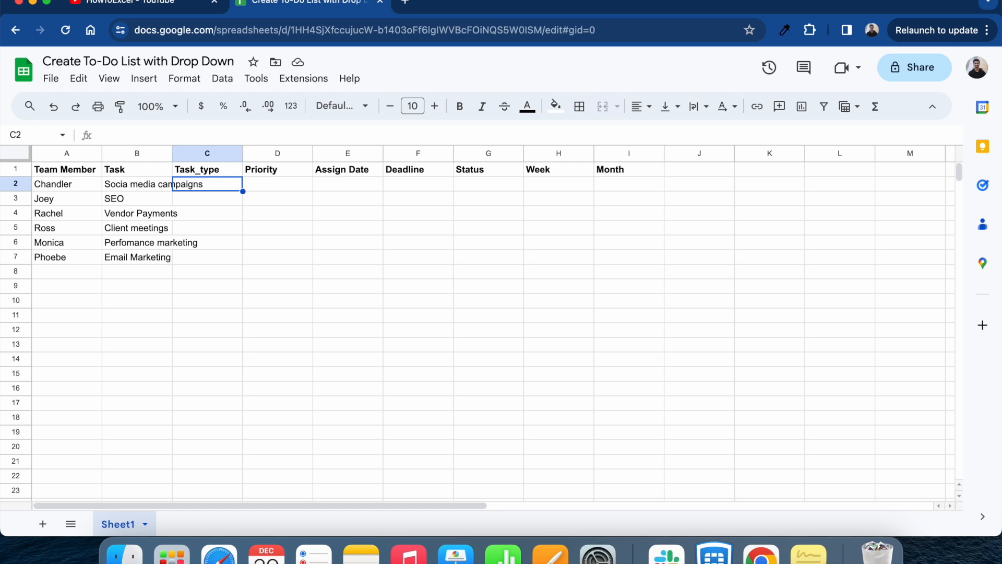
key(Down)
key(Up)
text(Digital)
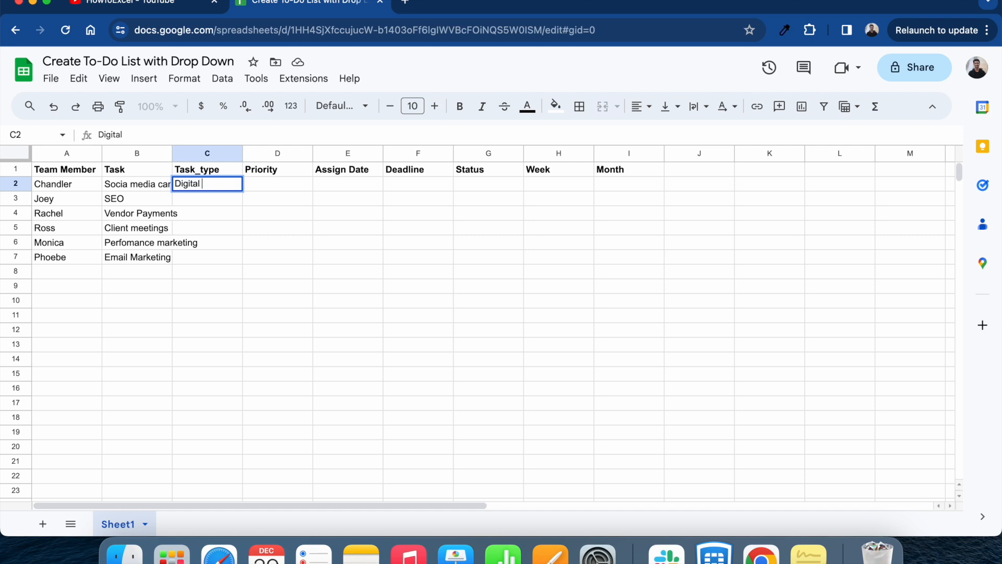
text( Marketing)
key(Return)
Copy the Task_type from C2 into C3, C6 and C7 for the other marketing tasks
key(Up)
key(ctrl+c)
key(Down)
key(ctrl+v)
key(Down)
key(Down)
key(Down)
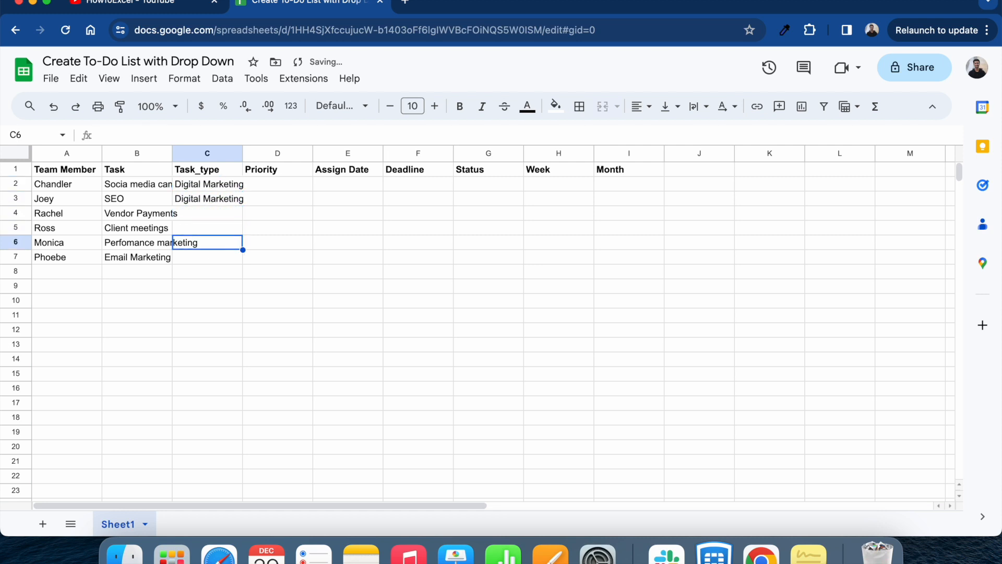
key(ctrl+v)
key(Down)
key(ctrl+v)
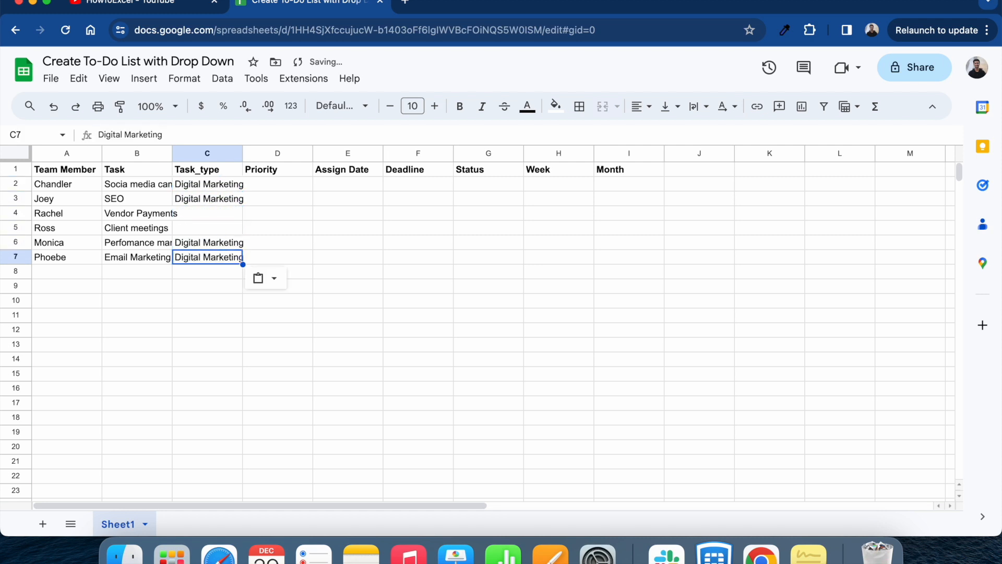
Enter "Account management" as the Task_type in cell C4 for the Vendor Payments task
key(Up)
key(Up)
key(Up)
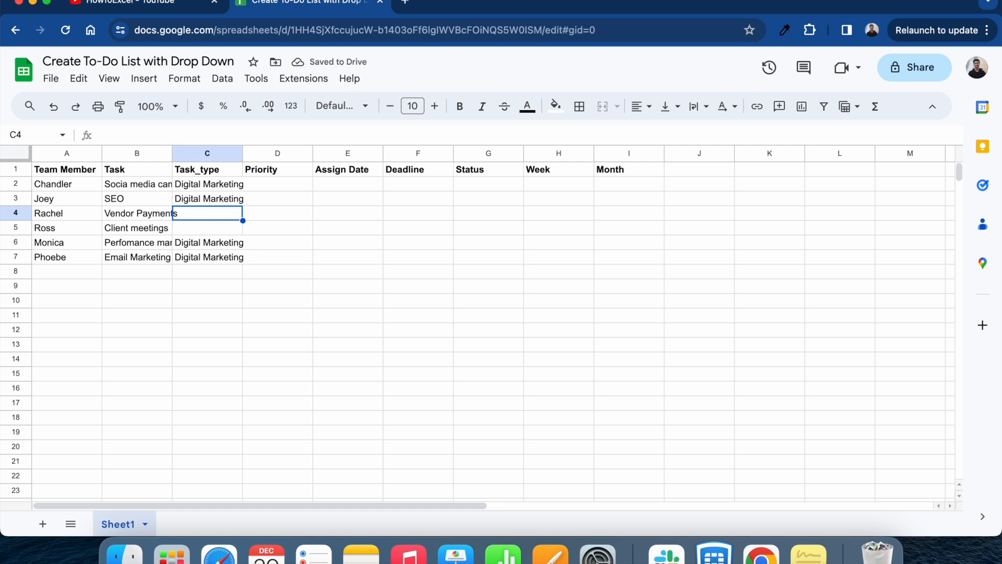
key(Return)
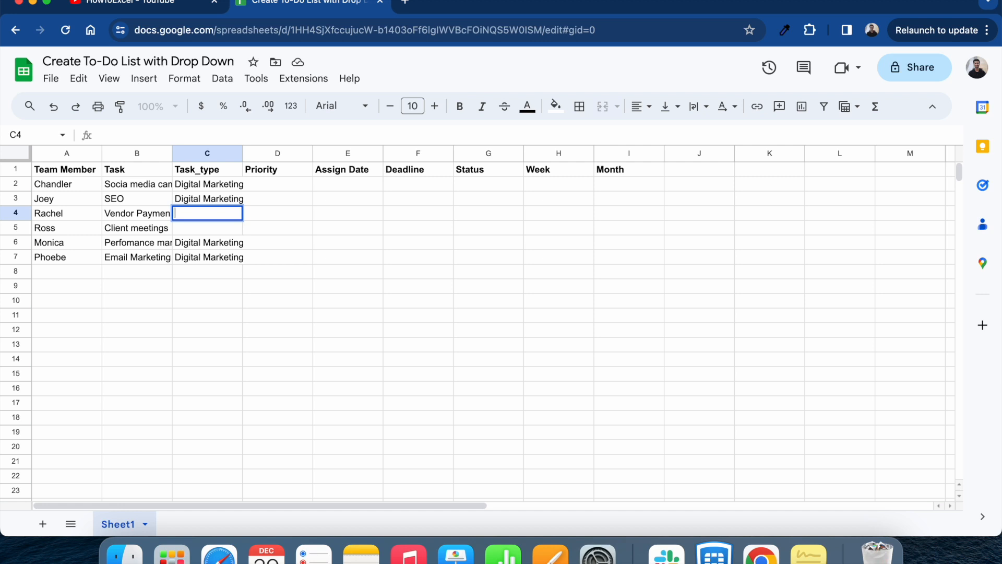
text(Account managemeb)
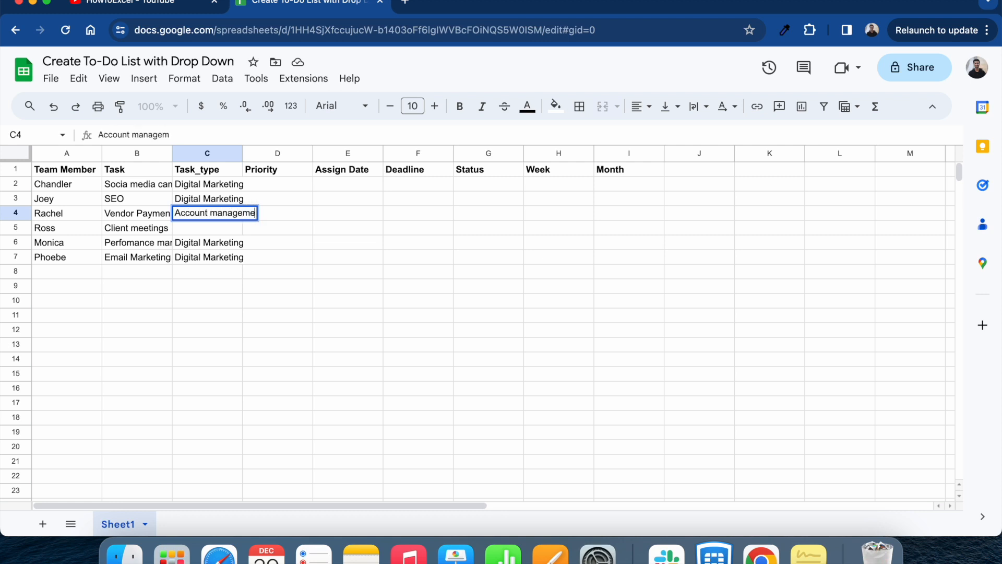
key(BackSpace)
text(nt)
key(Return)
Copy the Task_type from C4 into C5 for the Client meetings task
key(Up)
key(super+c)
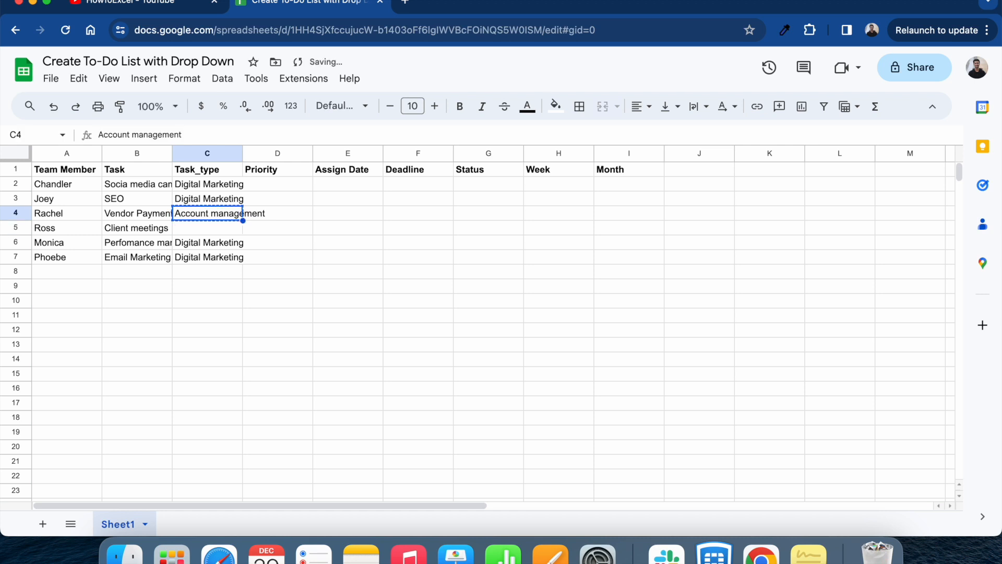
key(Down)
key(super+v)
key(Up)
key(Up)
key(Up)
key(Right)
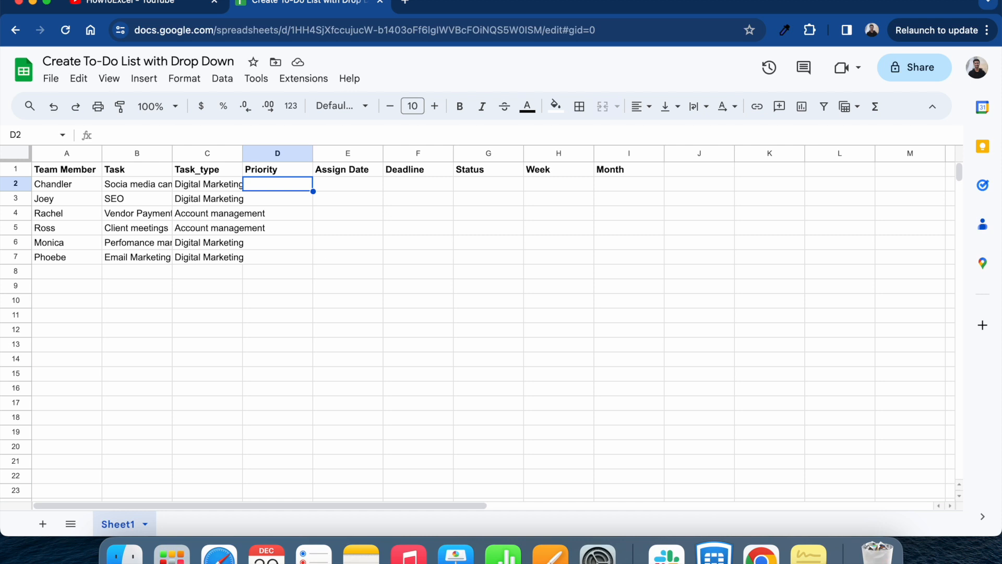
click(277, 198)
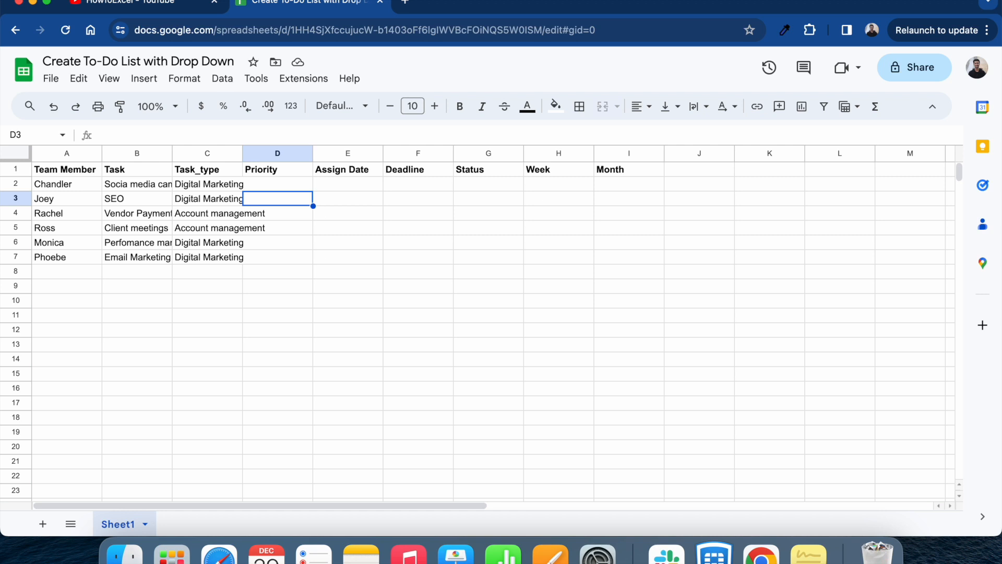
key(Down)
key(Down)
key(Down)
key(Down)
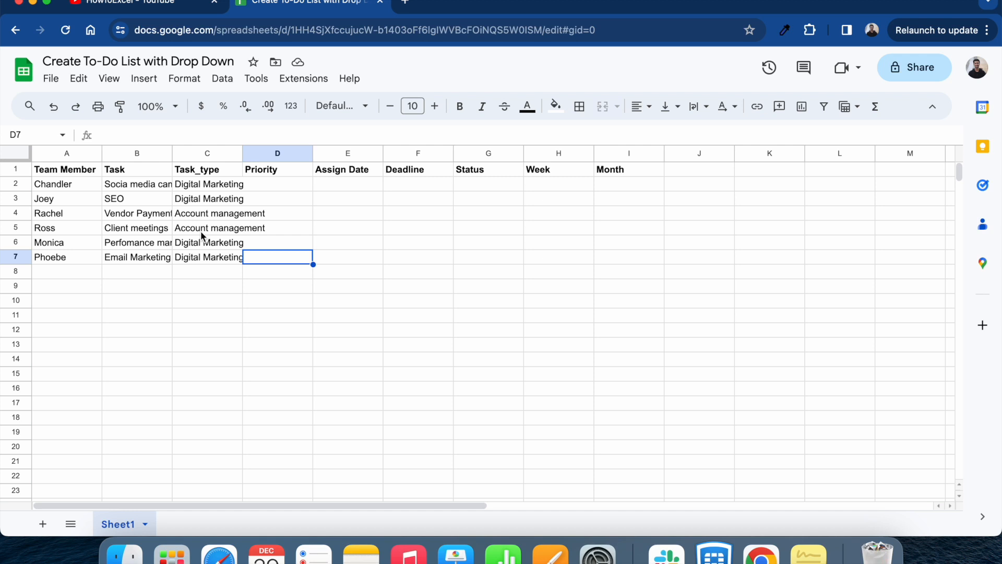
click(263, 188)
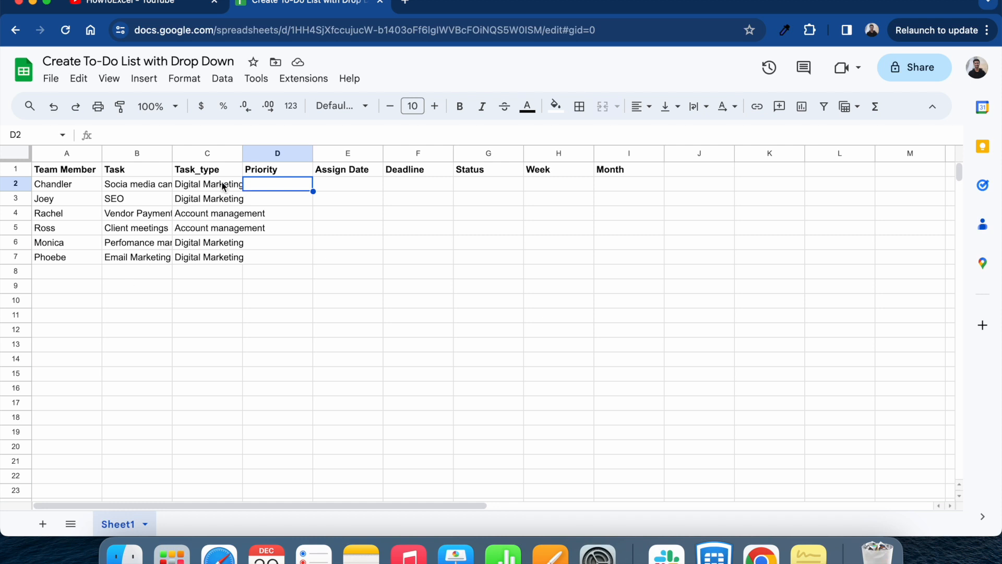
click(143, 184)
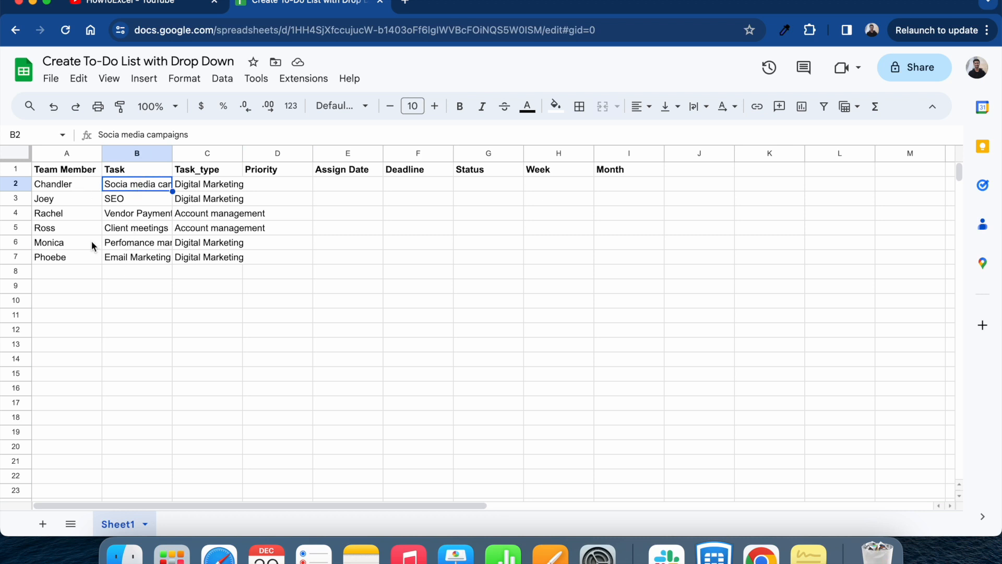
click(205, 187)
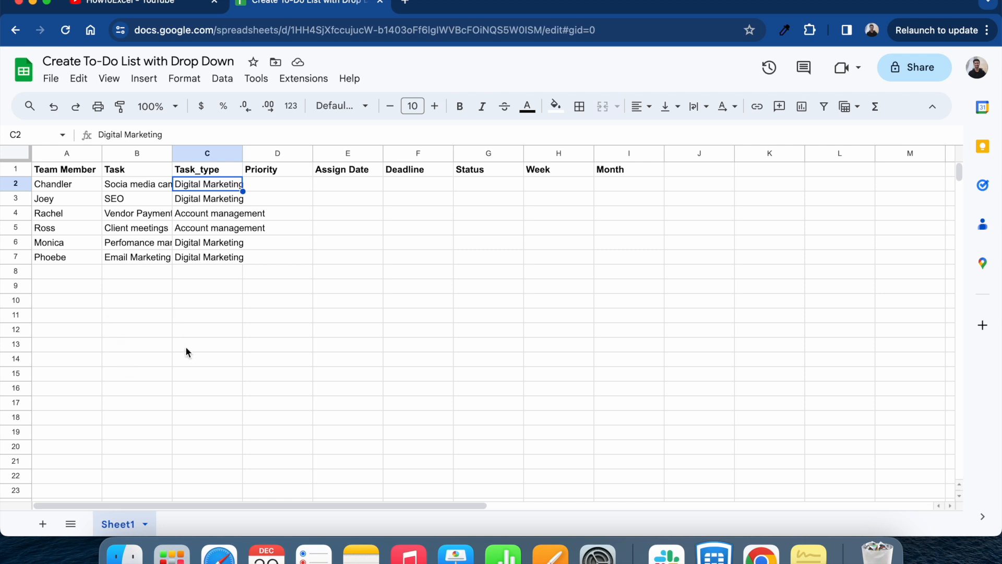
click(234, 288)
click(299, 283)
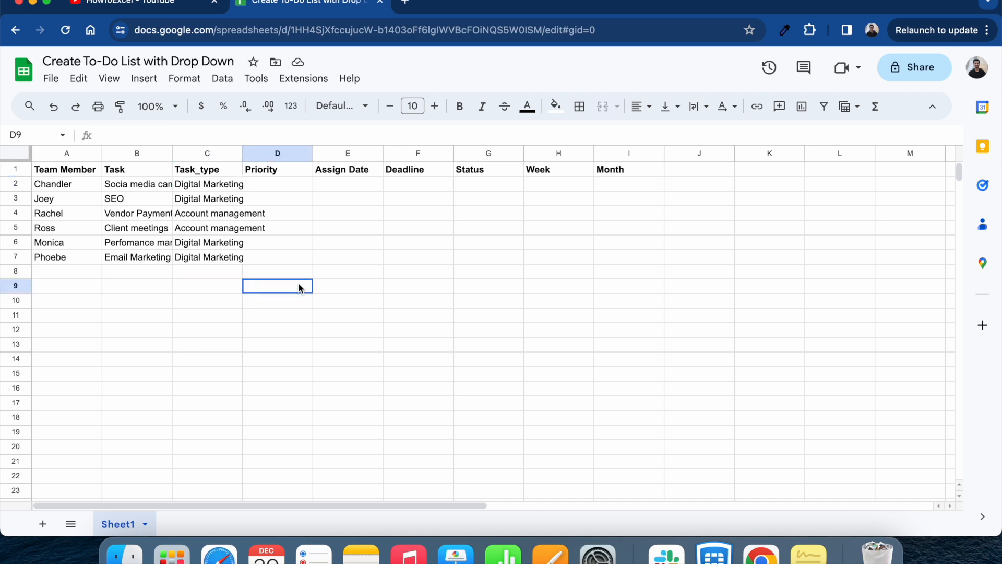
click(359, 287)
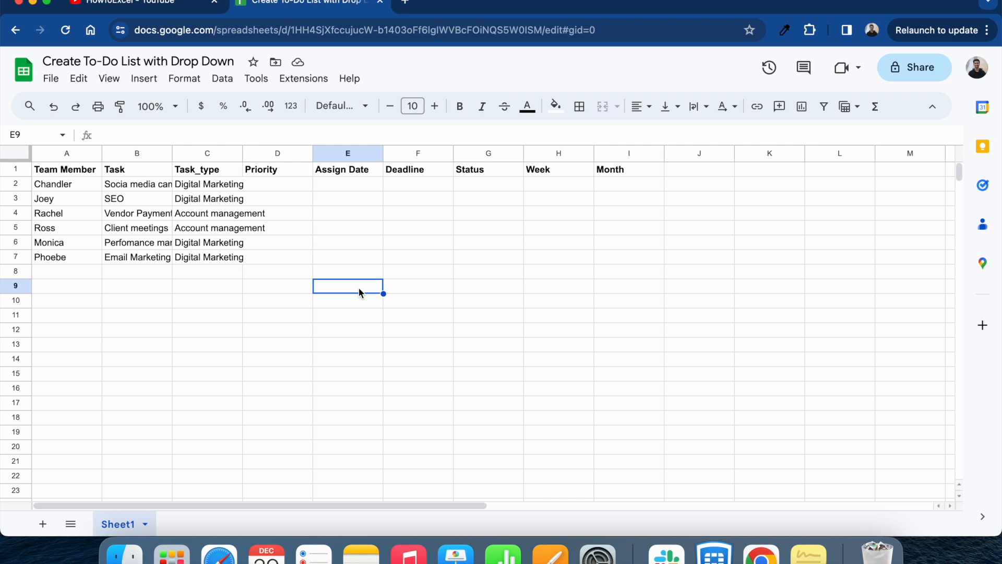
Add a data validation rule to cell D2 under Priority with Dropdown as its criteria
click(269, 189)
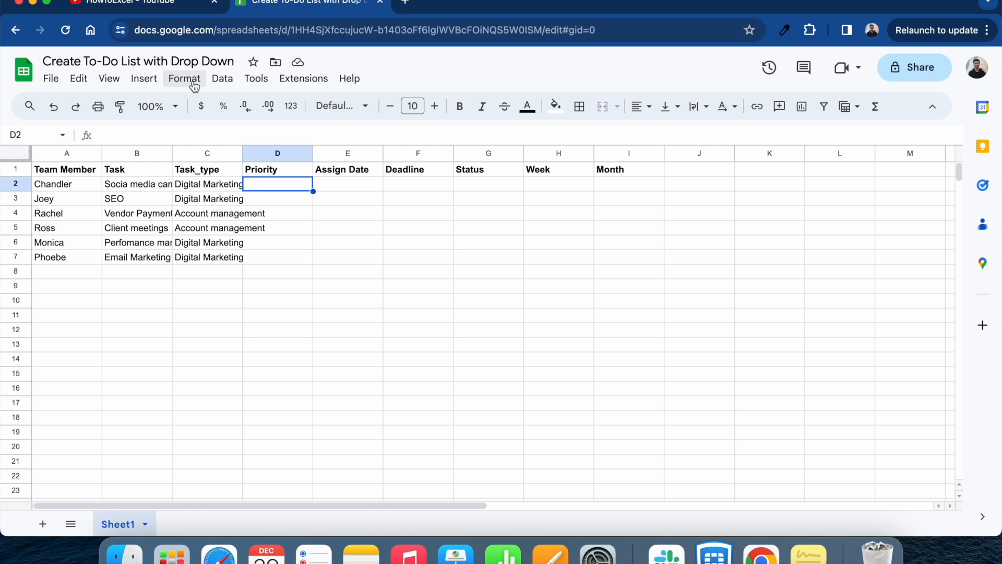
click(223, 81)
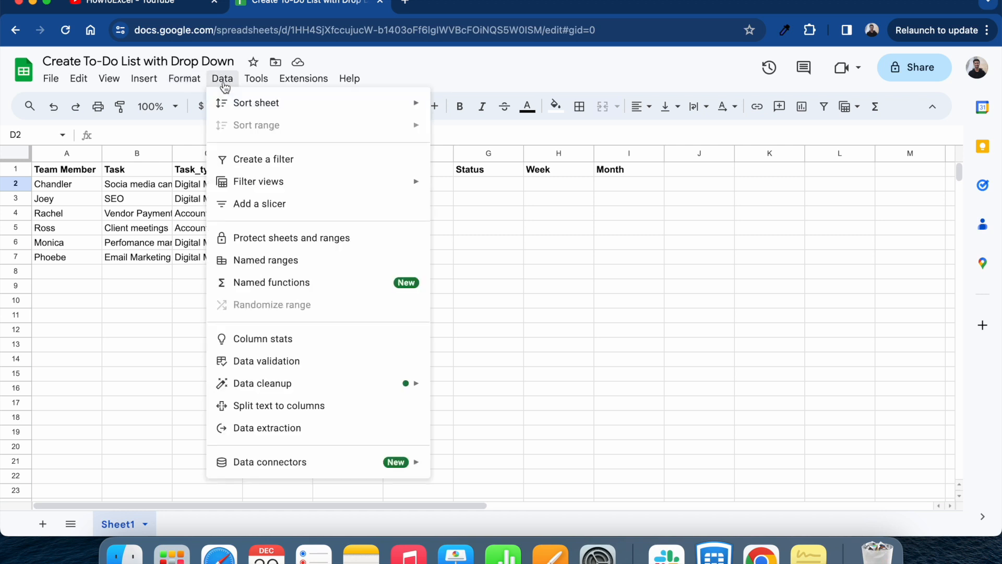
click(267, 361)
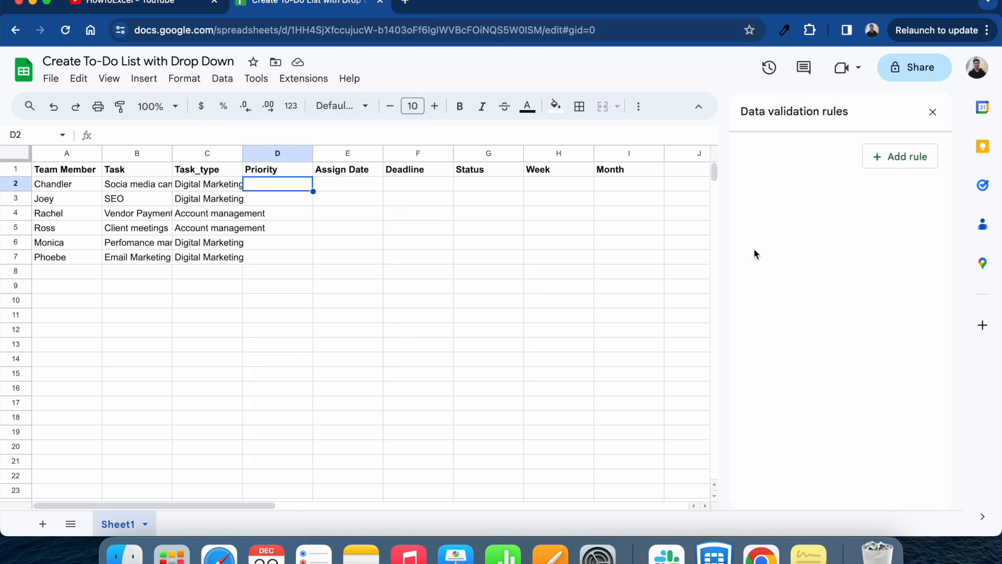
click(889, 165)
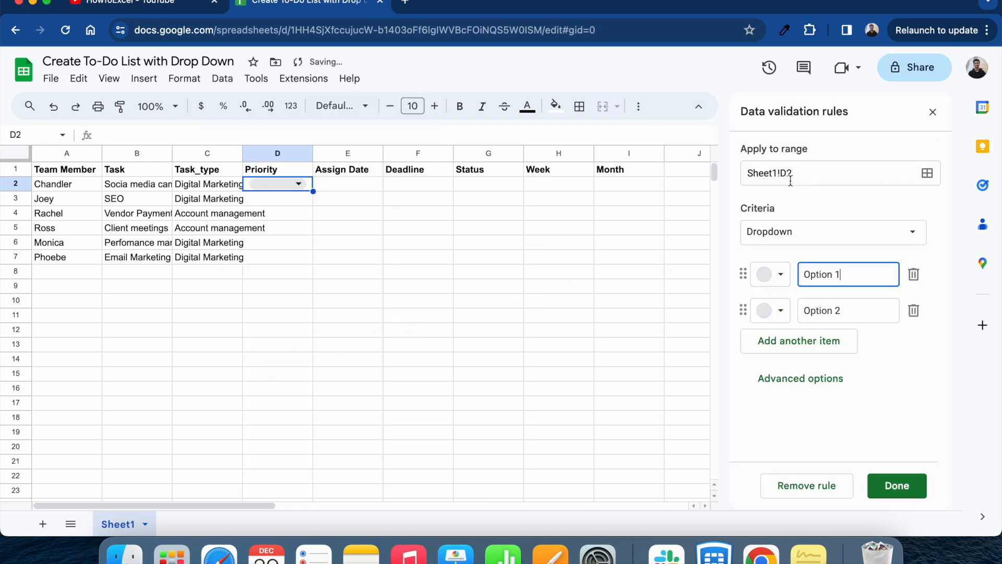
click(783, 229)
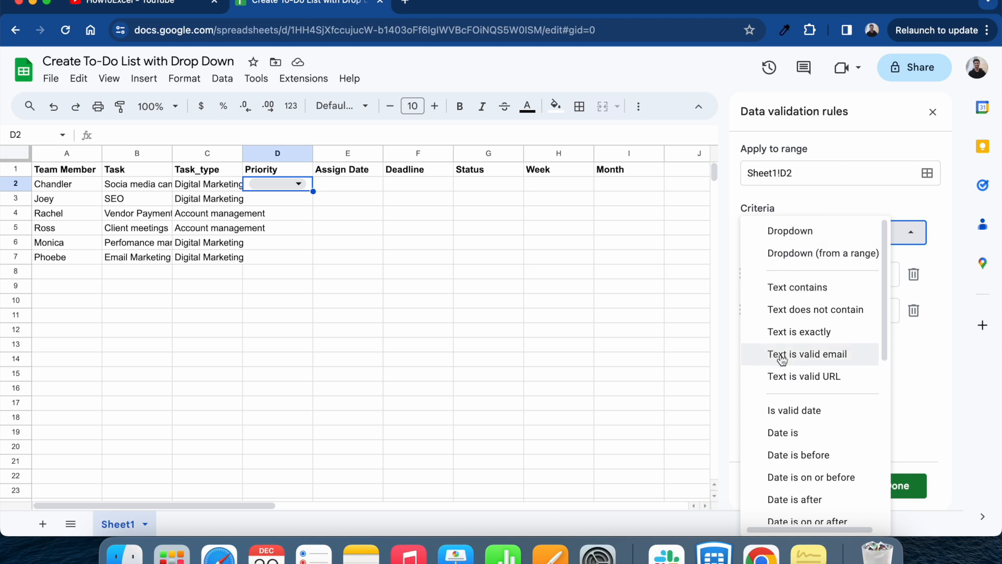
scroll(788, 373, down, 6)
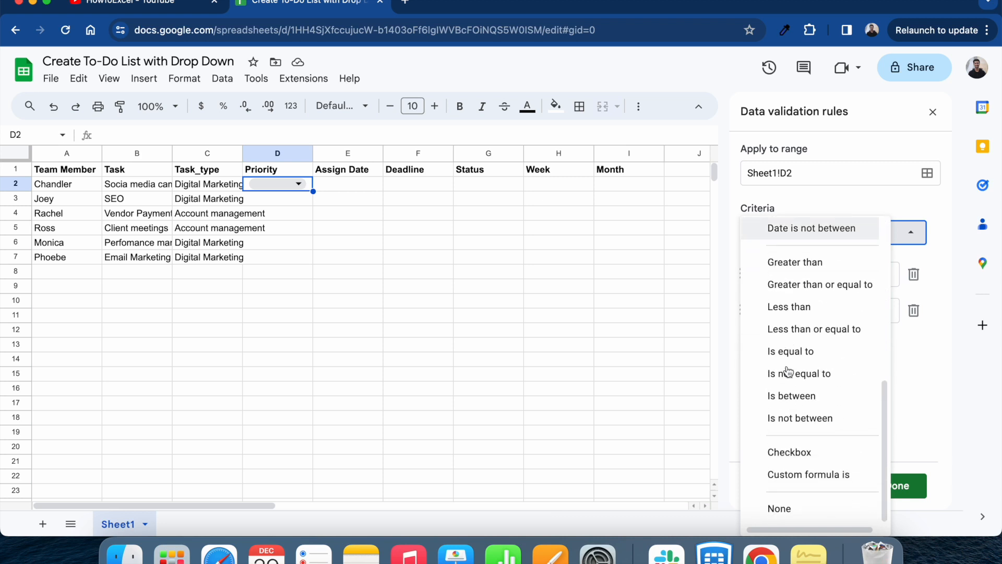
scroll(787, 373, up, 6)
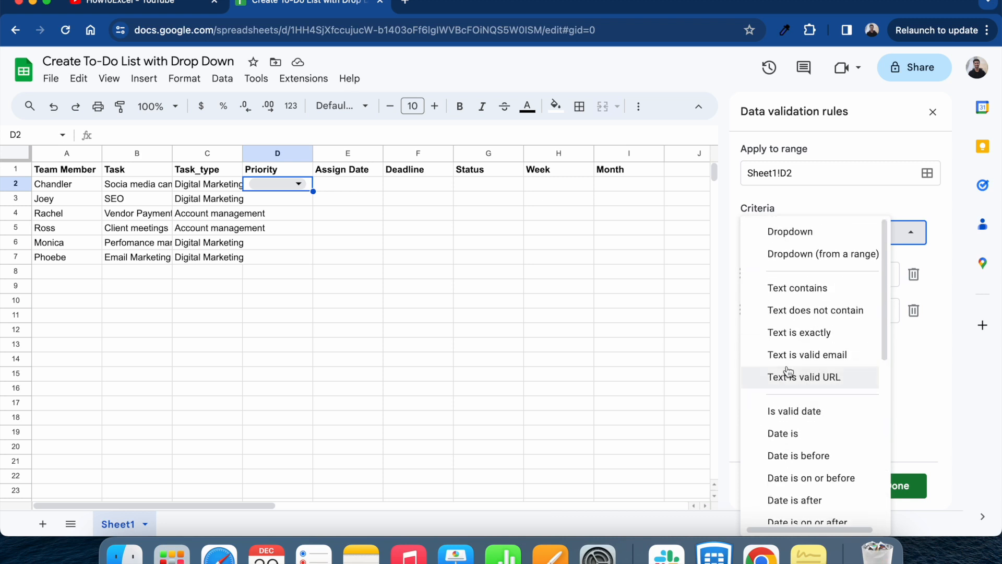
click(806, 238)
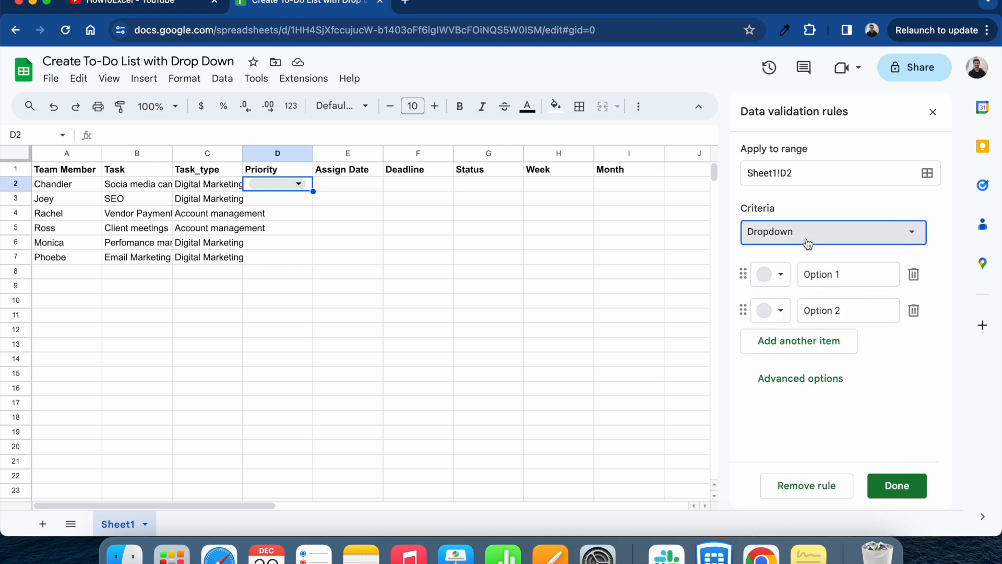
Define the Priority drop-down items as High, Medium, Low and Highest
click(829, 279)
text(High)
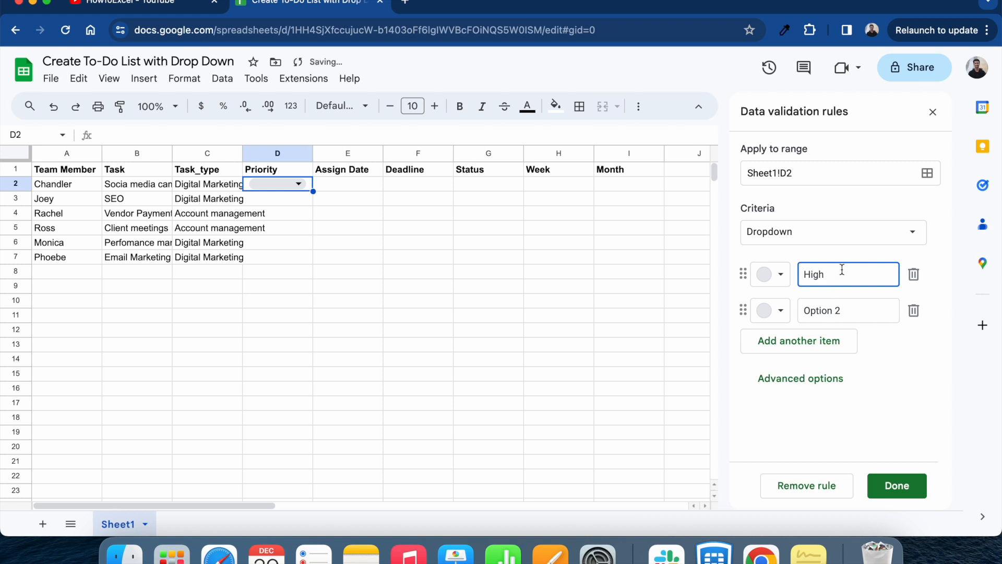
click(830, 305)
text(Medium)
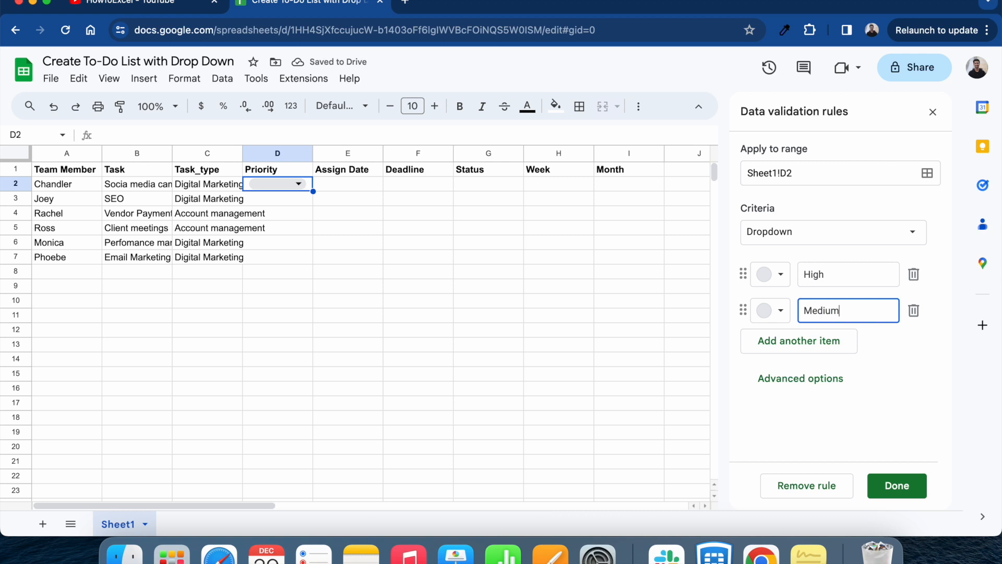
click(808, 341)
text(Low)
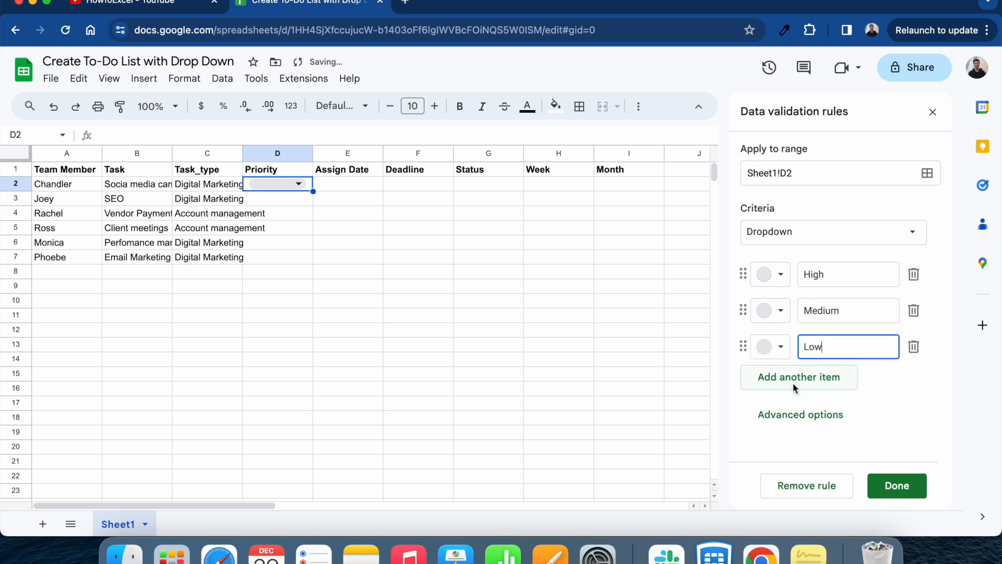
click(794, 387)
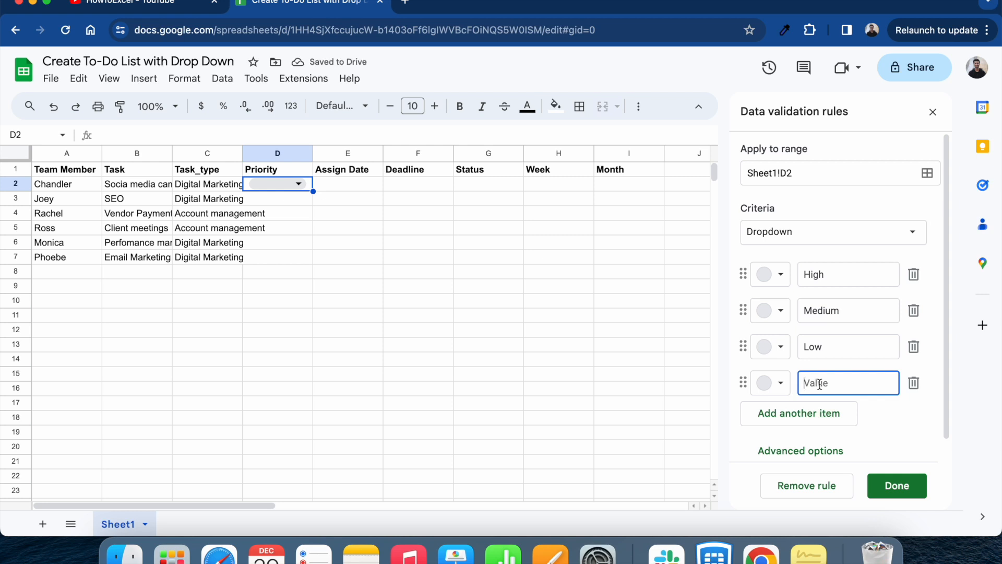
text(Highest)
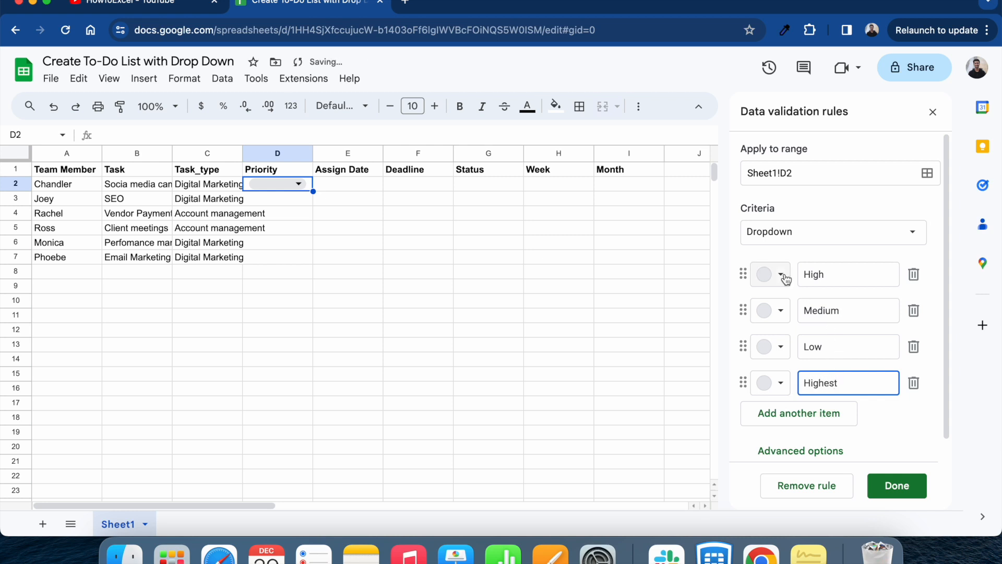
Colour the Highest drop-down item dark red and the High item dark brown
click(780, 381)
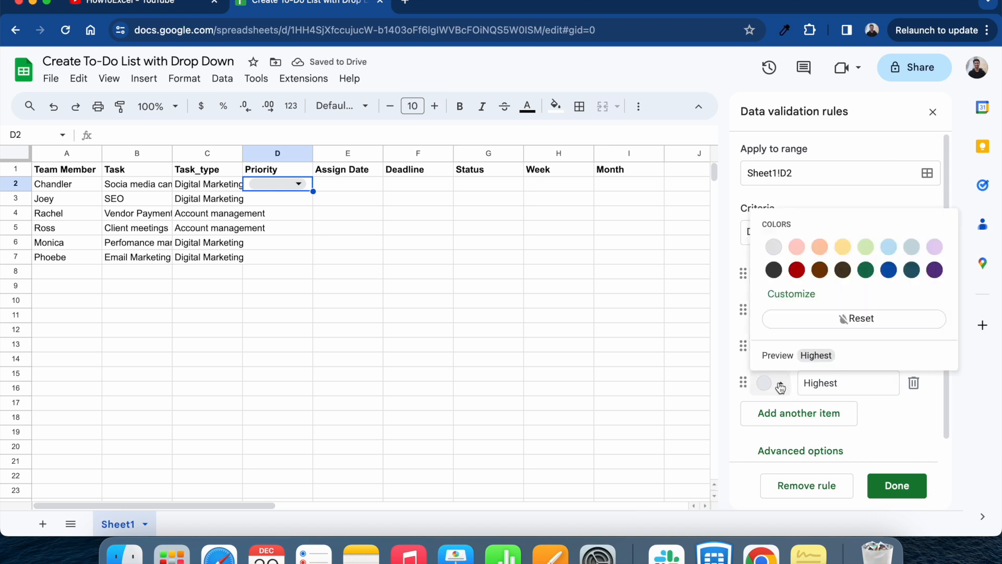
click(801, 272)
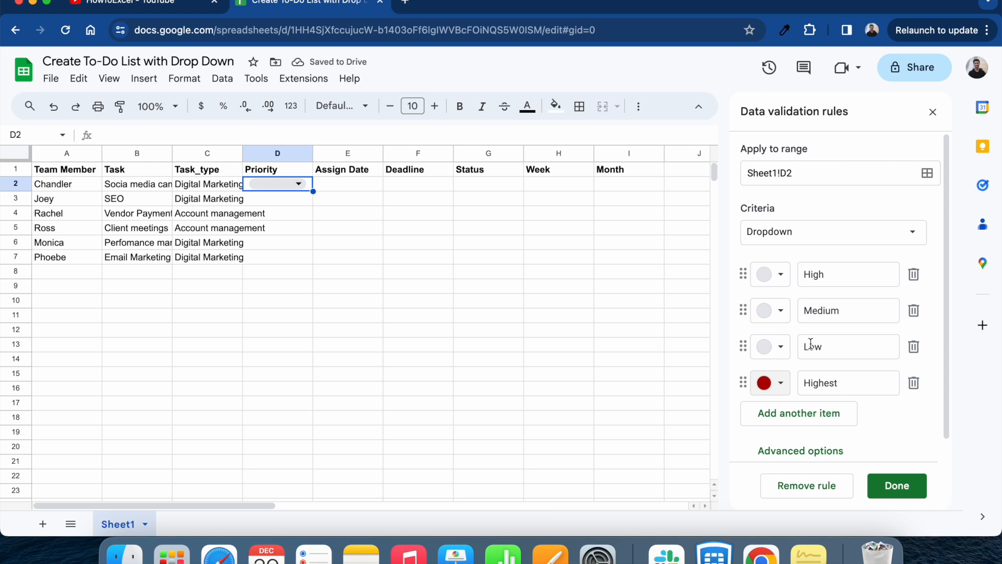
click(781, 274)
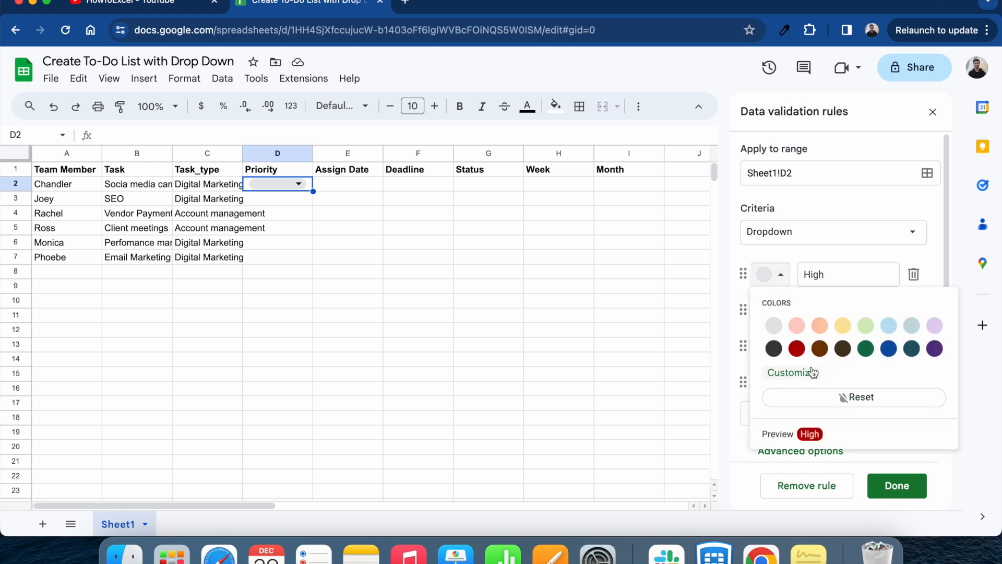
click(820, 348)
Colour the Medium item light yellow and the Low item light grey, and save the drop-down rule
click(778, 310)
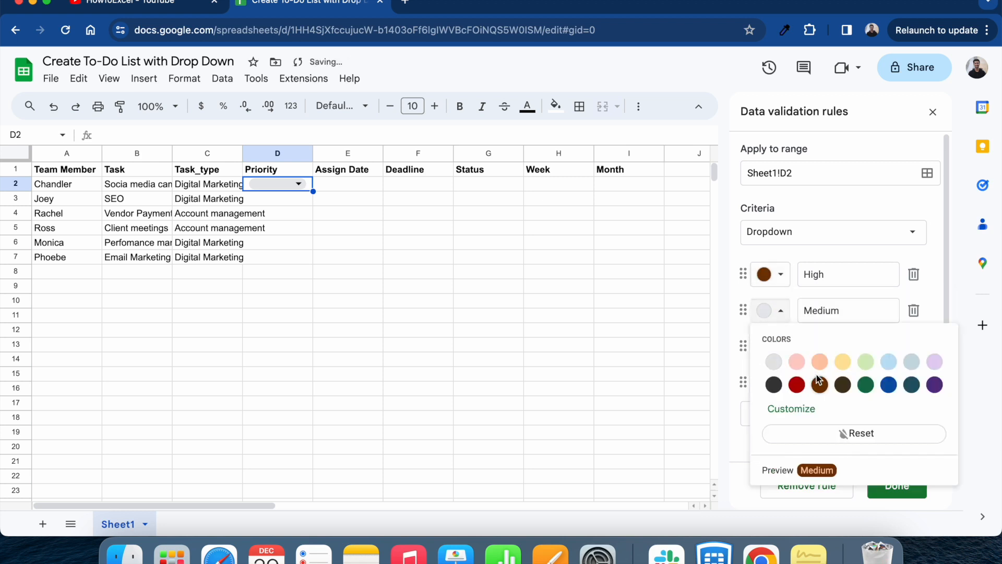
click(865, 361)
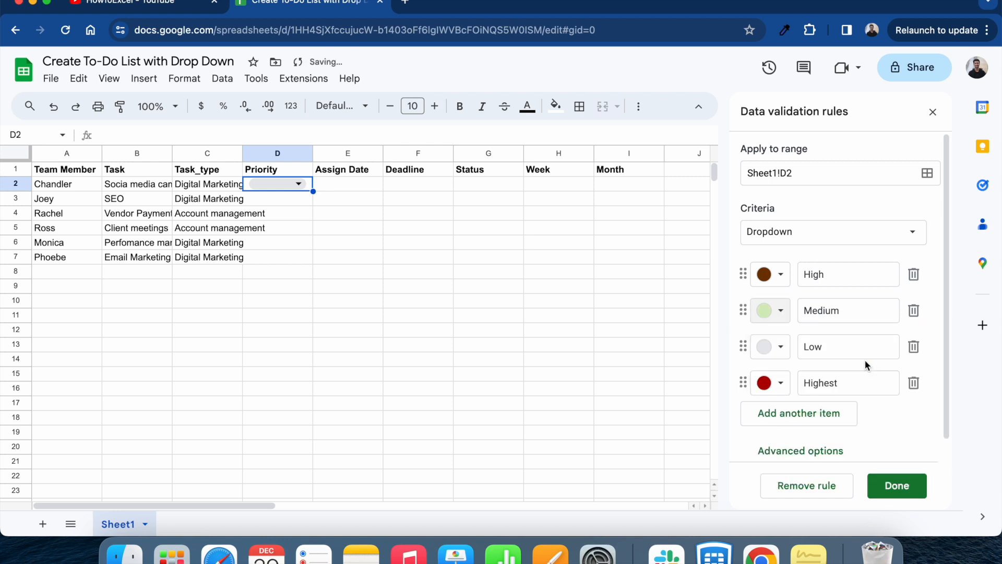
click(777, 311)
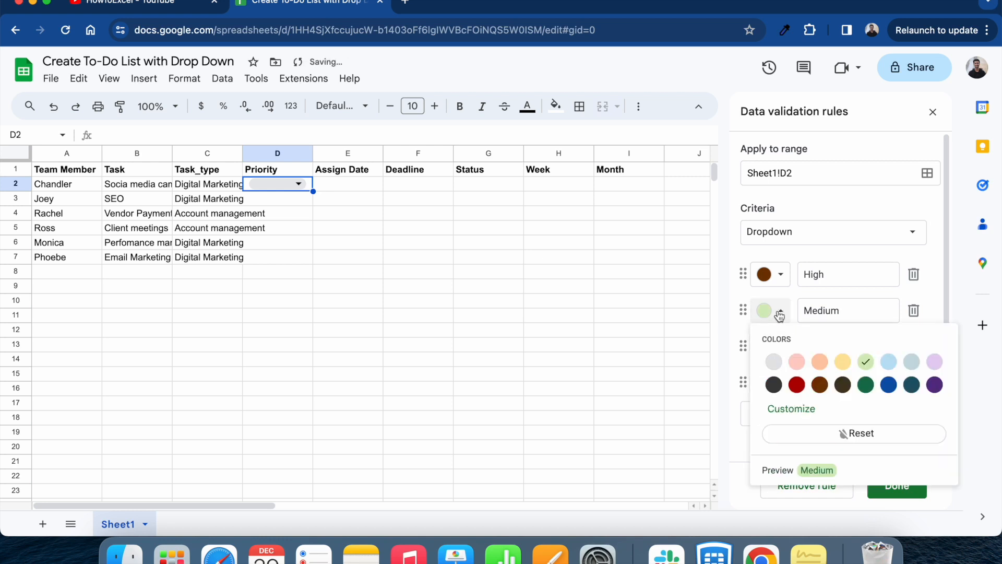
click(845, 360)
click(782, 347)
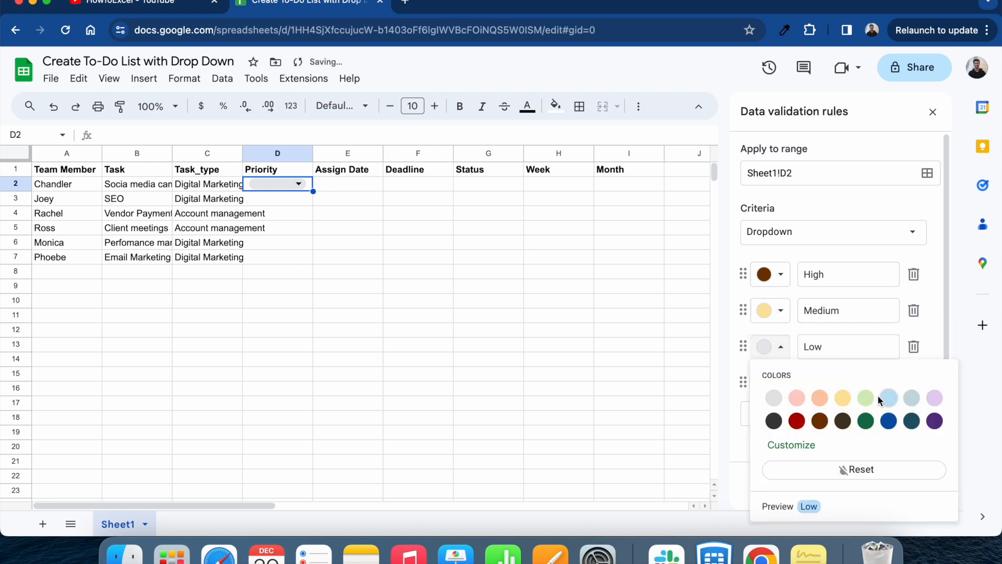
click(774, 398)
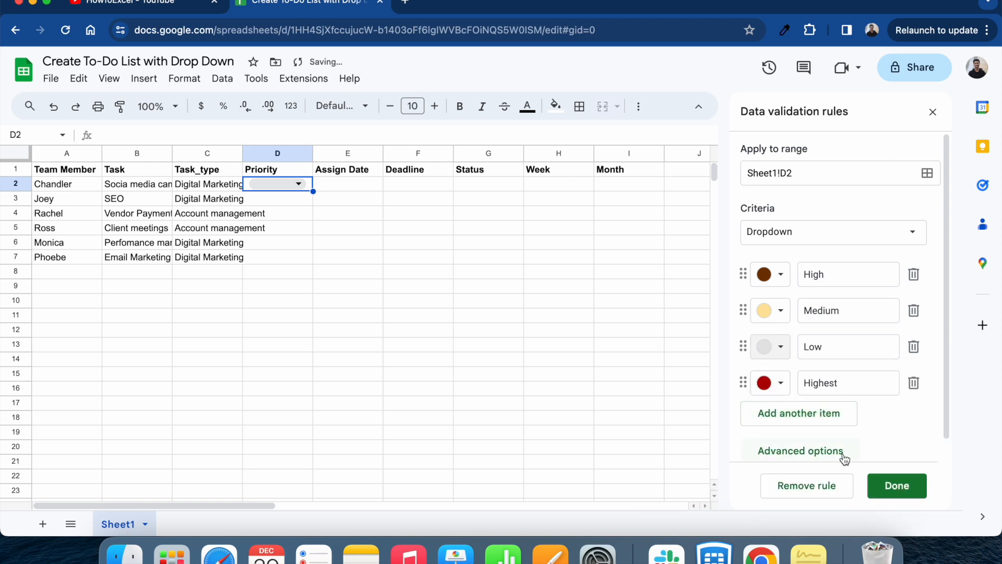
click(896, 486)
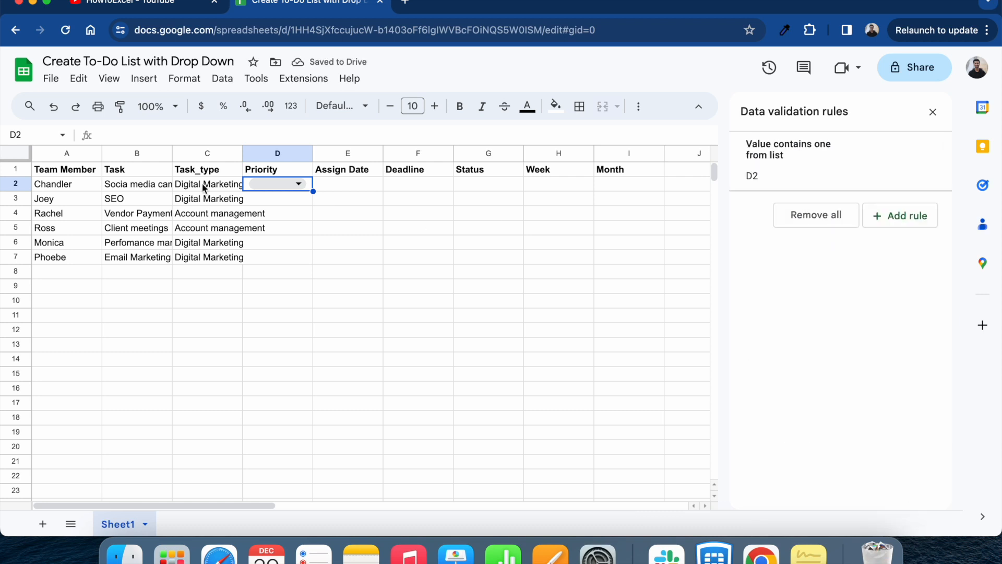
Widen the Task column to fit its full task names and set the Priority in D2 to Low
click(130, 187)
drag(171, 156, 214, 156)
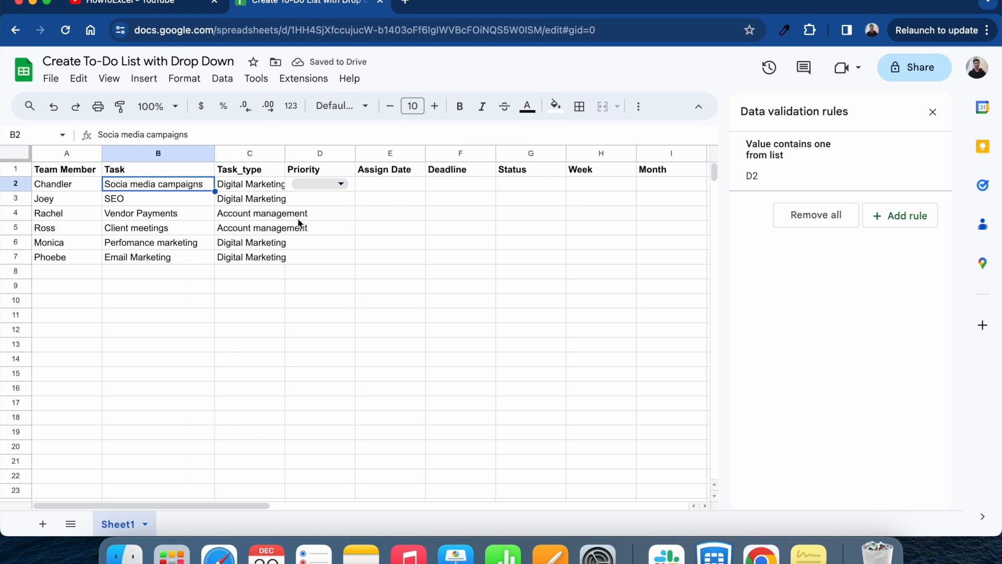
click(294, 183)
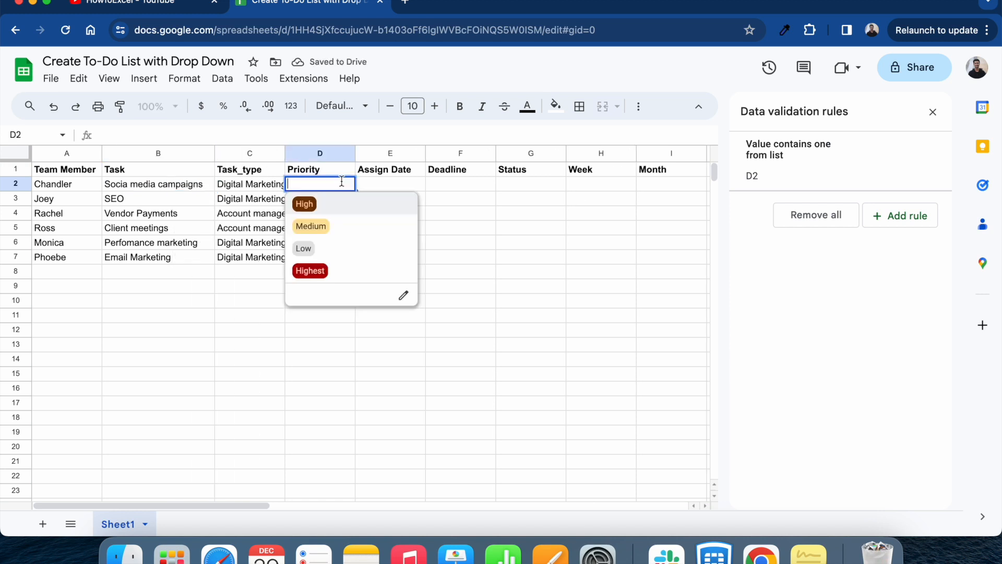
click(312, 246)
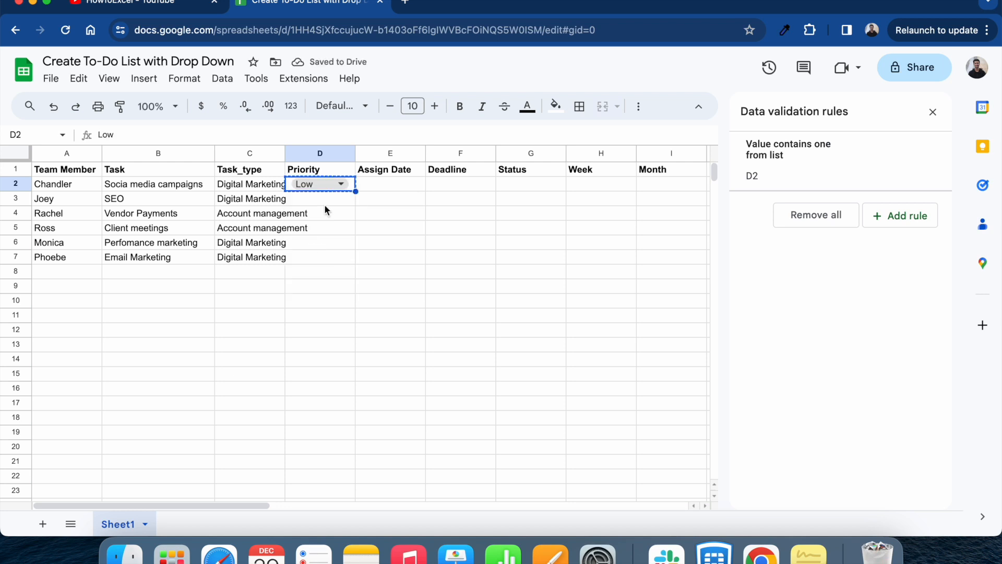
Copy the Priority drop-down from D2 into D3:D7 for the remaining tasks
key(super+c)
key(Down)
key(shift+Down)
key(shift+Down)
key(shift+Down)
key(shift+Down)
key(super+v)
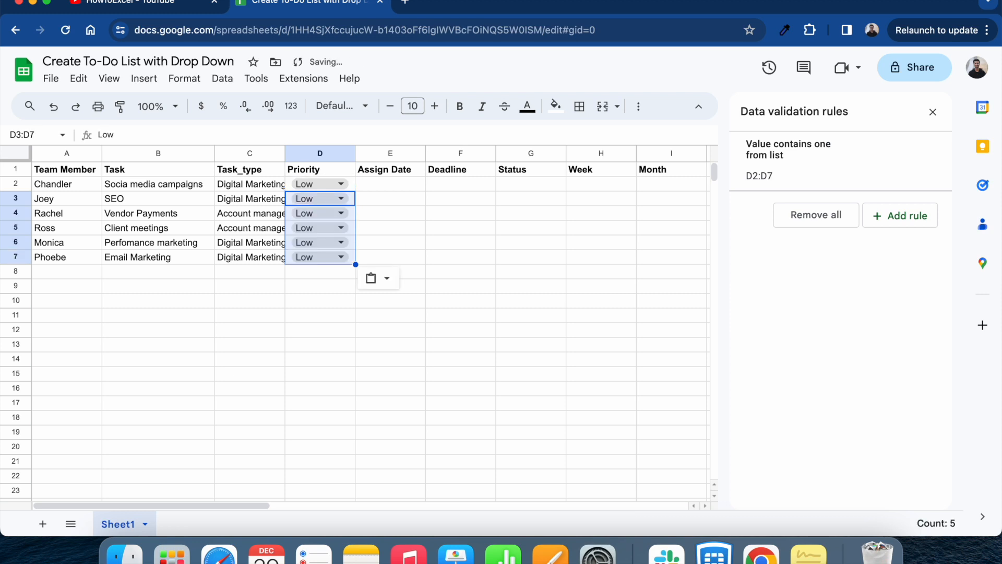
Set the Priority to Highest for the SEO task in D3 and High for Vendor Payments in D4
click(344, 201)
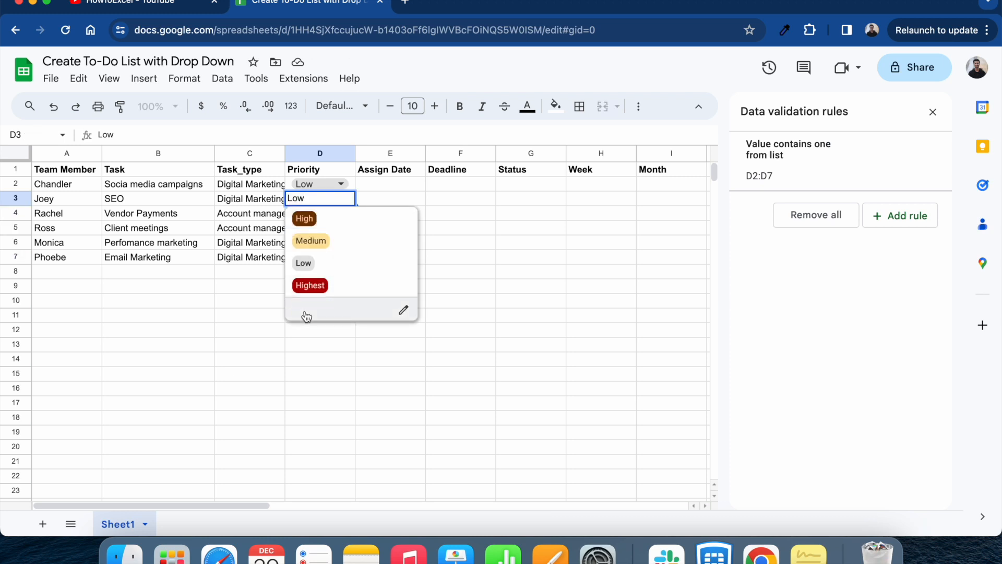
click(309, 292)
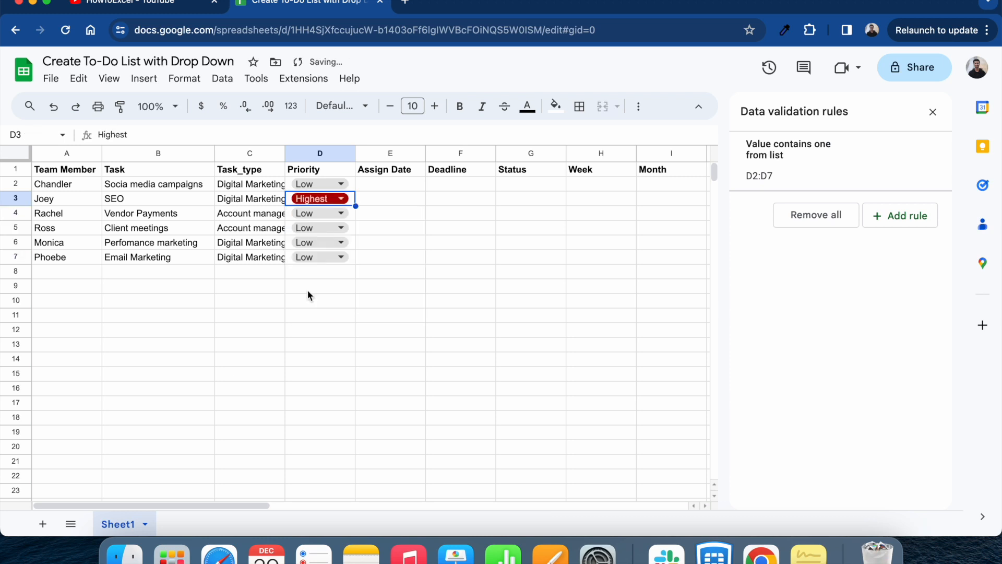
click(133, 220)
click(340, 214)
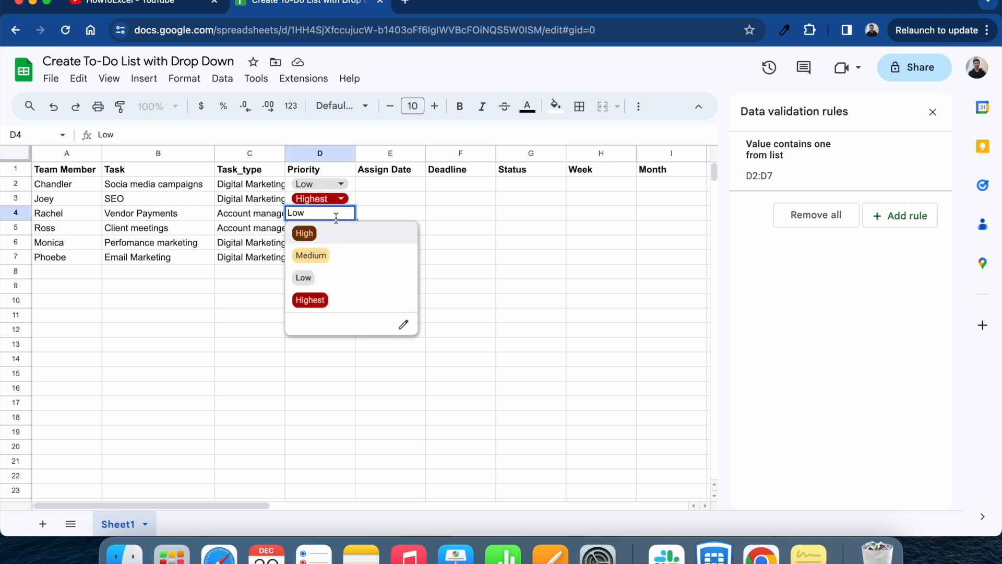
click(312, 241)
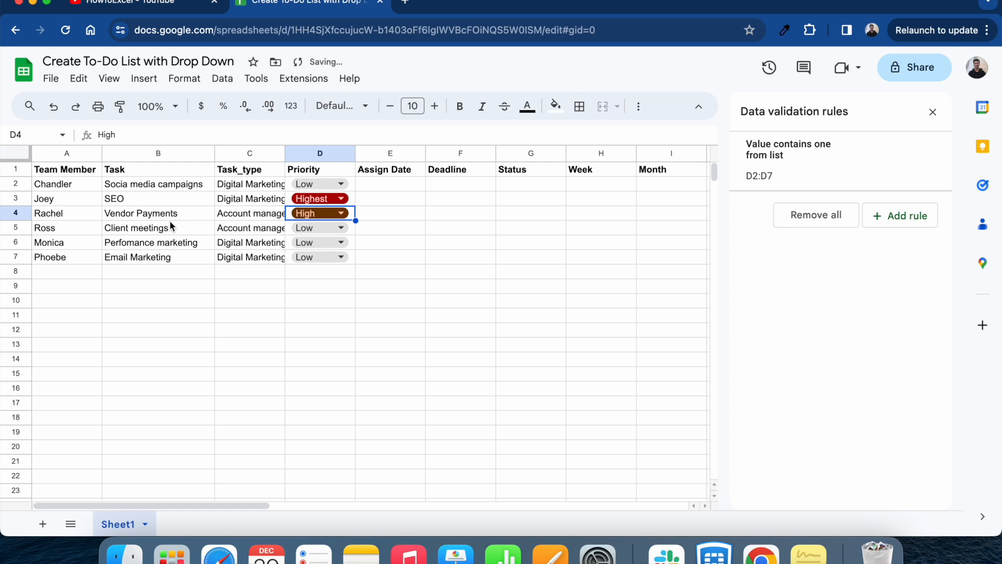
Set the Priority to Highest for Client meetings in D5 and Medium for Perfomance marketing in D6
click(155, 236)
click(341, 228)
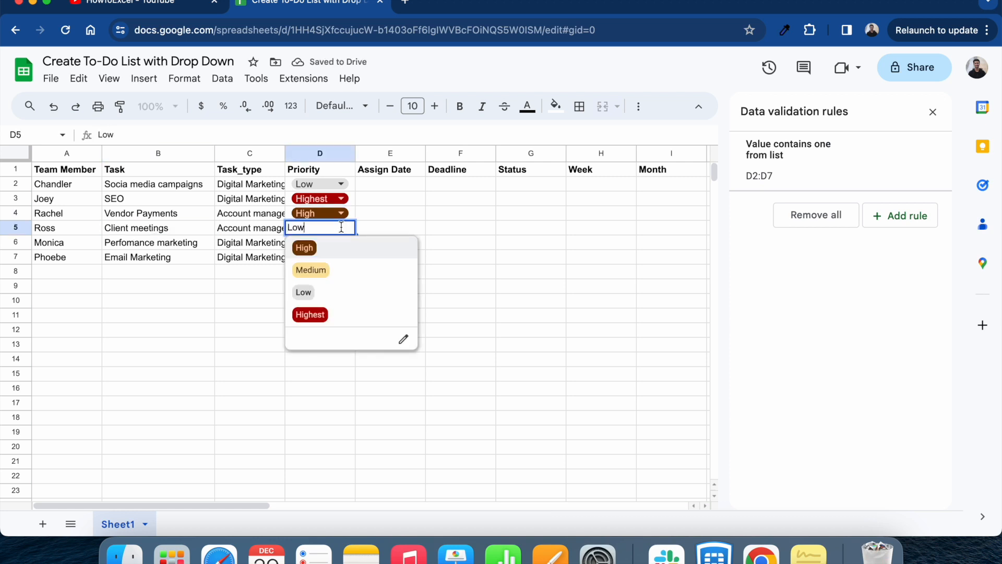
click(312, 314)
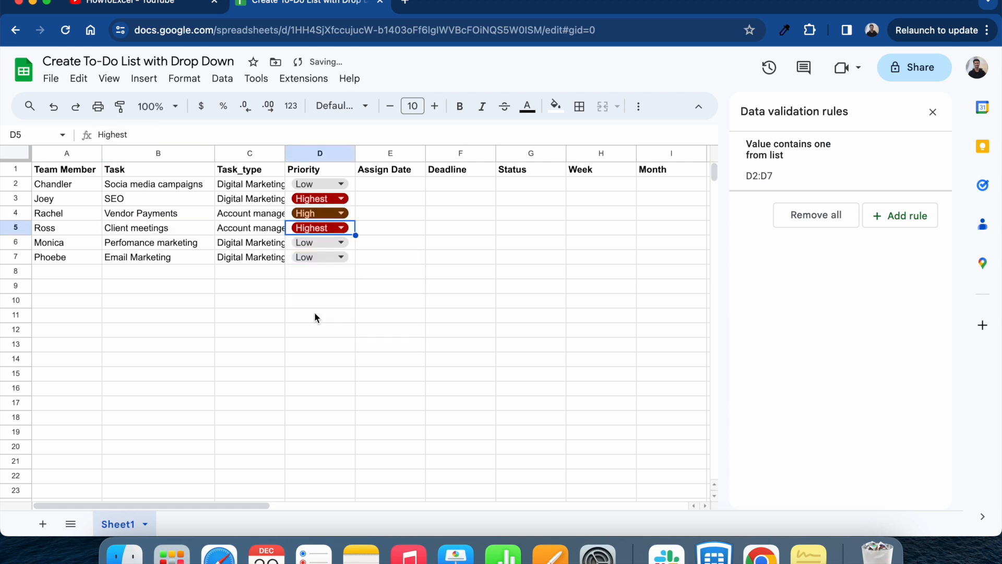
click(192, 242)
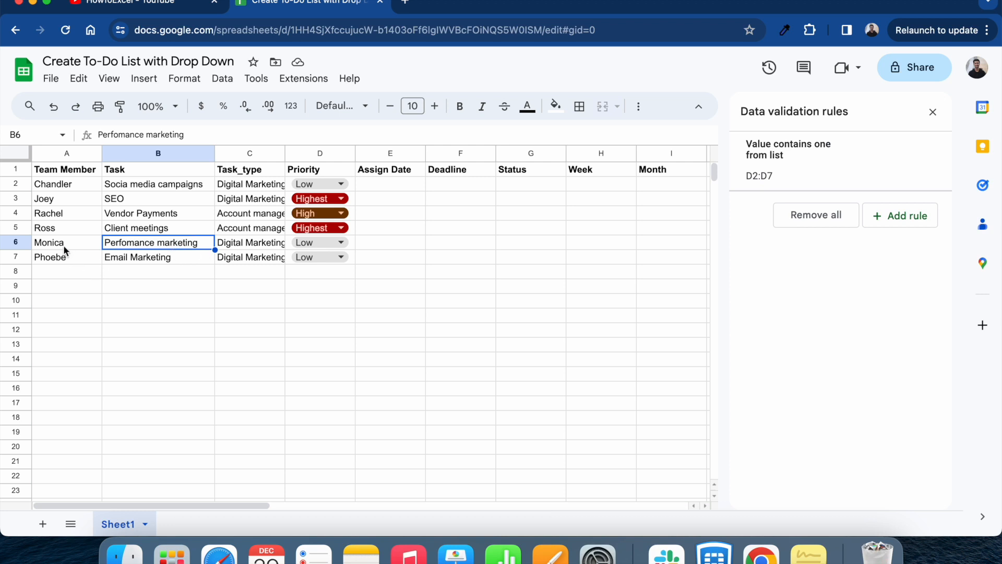
click(334, 242)
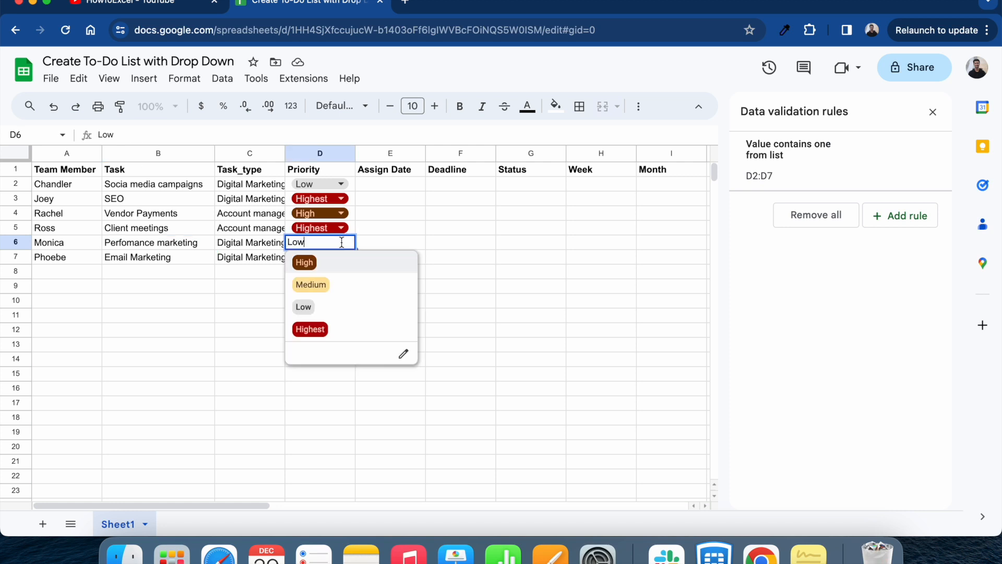
click(315, 290)
Set the Priority to High for the Email Marketing task in D7
click(158, 258)
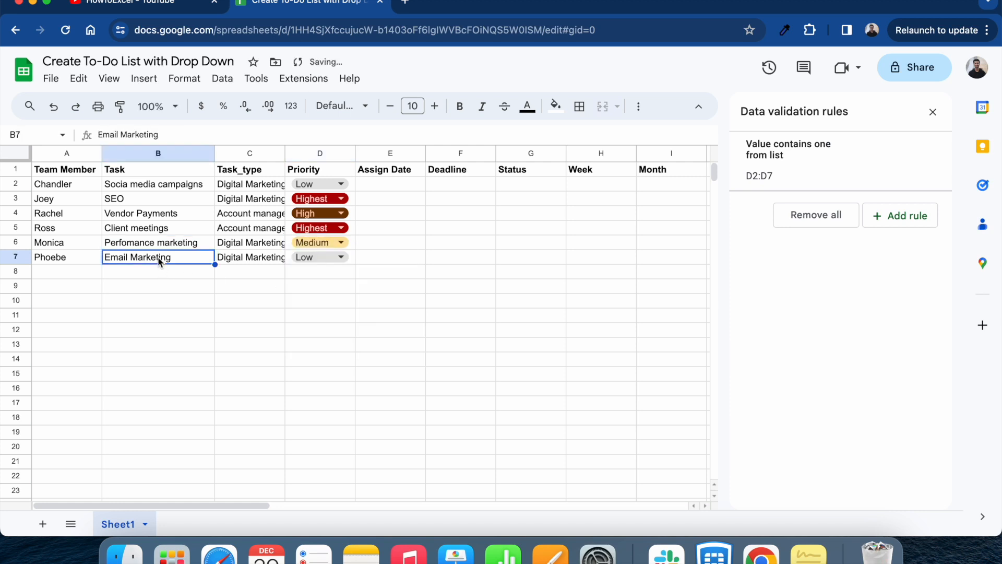
click(344, 256)
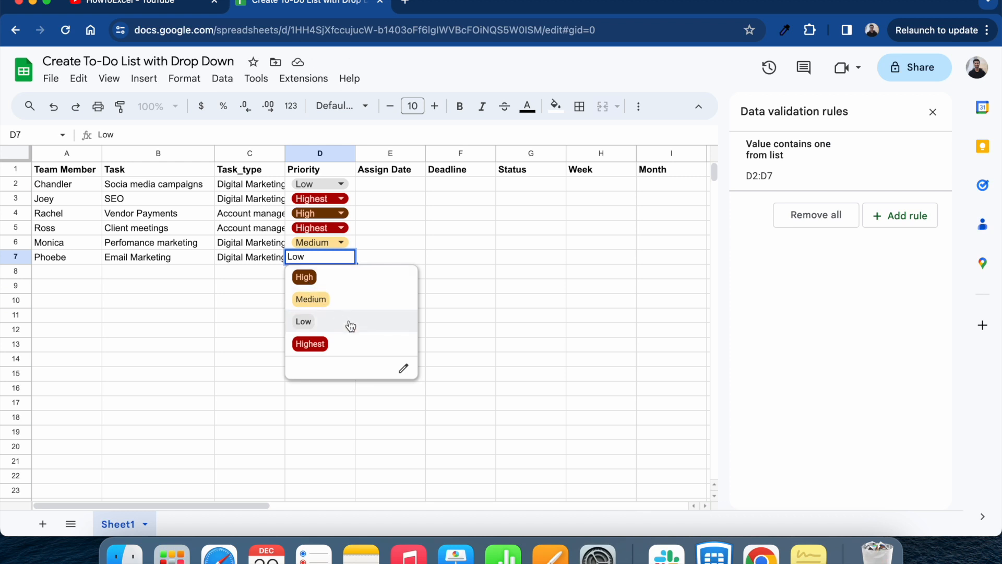
click(304, 277)
click(301, 276)
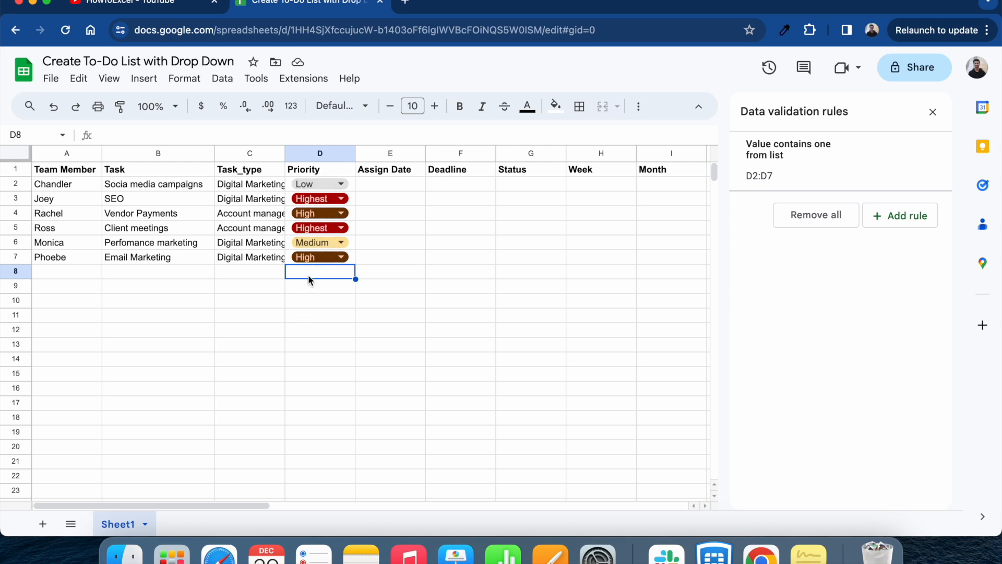
text(low)
key(BackSpace)
key(BackSpace)
key(BackSpace)
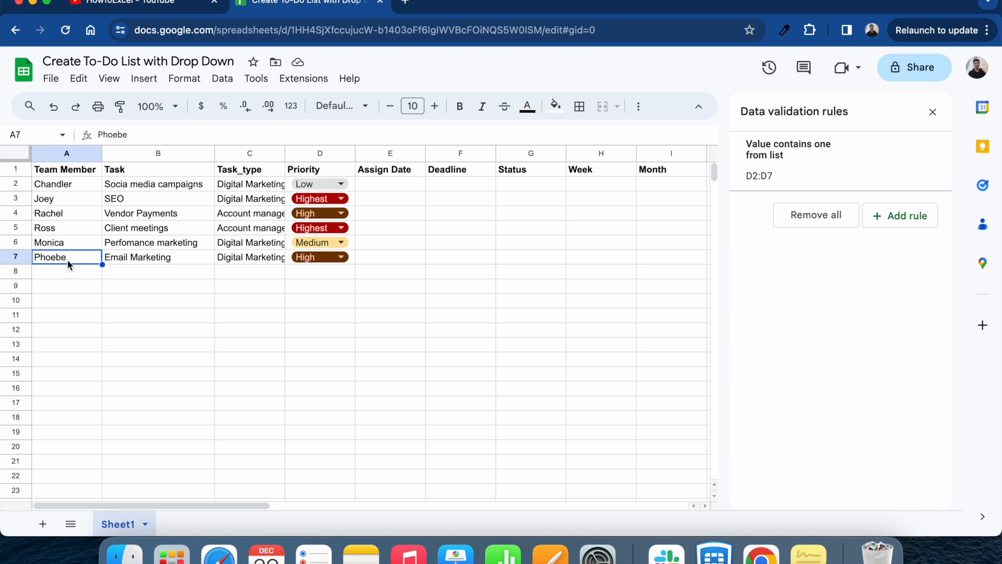
Start a new row by copying the team member from A7 into A8 and entering New task in B8
key(super+c)
key(Right)
key(Left)
key(Down)
key(super+v)
key(Right)
text(N)
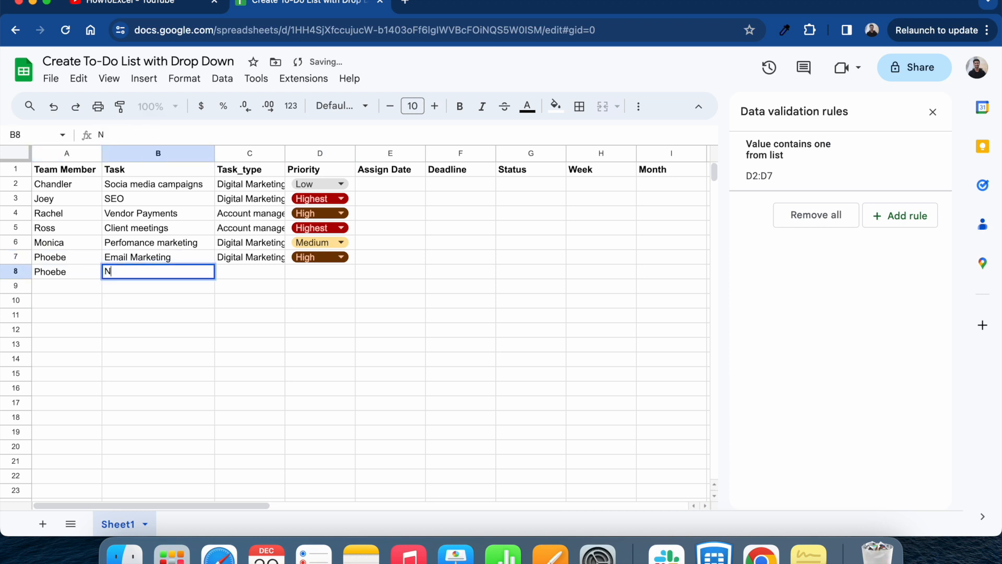
text(ew task)
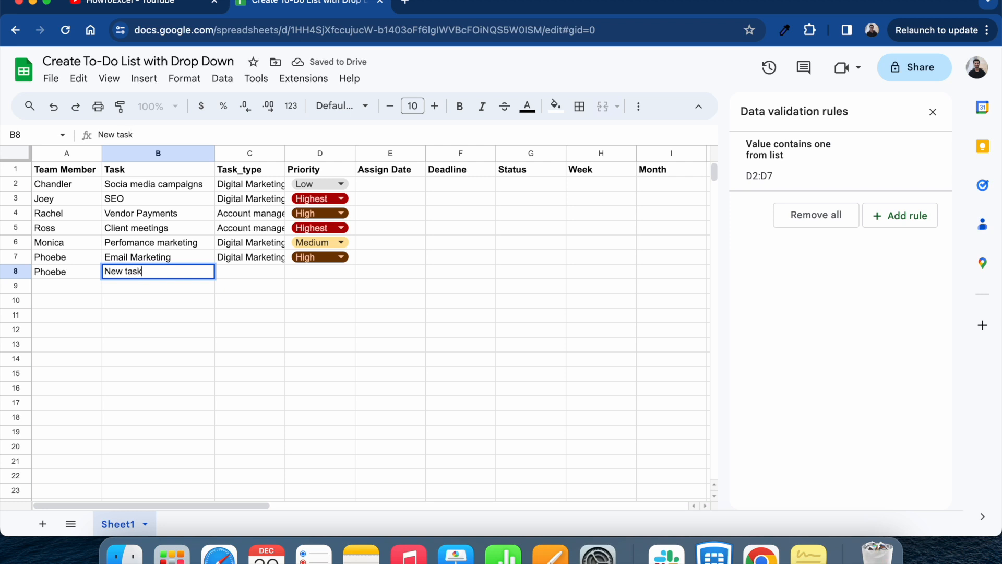
key(Tab)
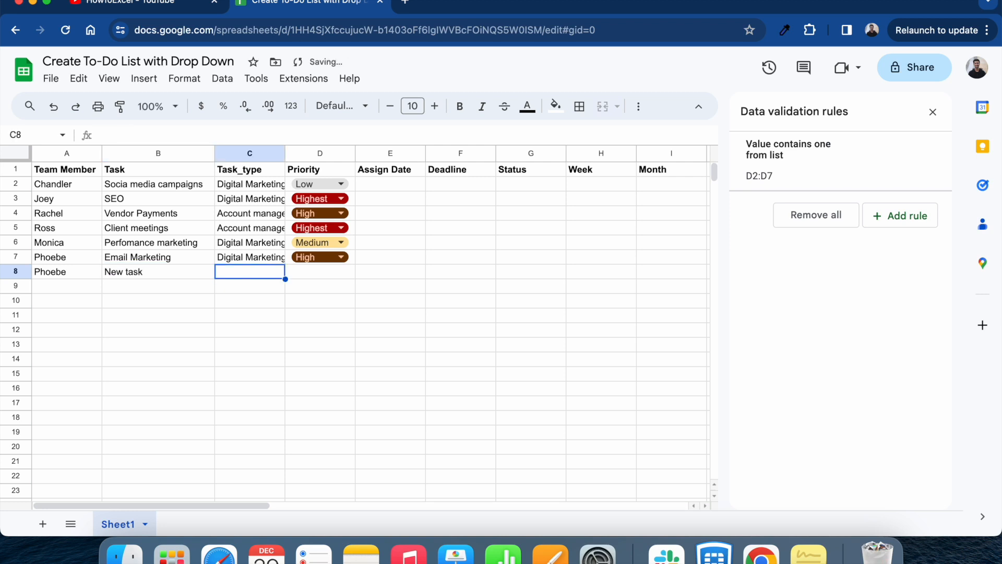
Copy the Digital Marketing task type from C7 into C8 for the new task
key(Up)
key(ctrl+c)
key(Down)
key(ctrl+v)
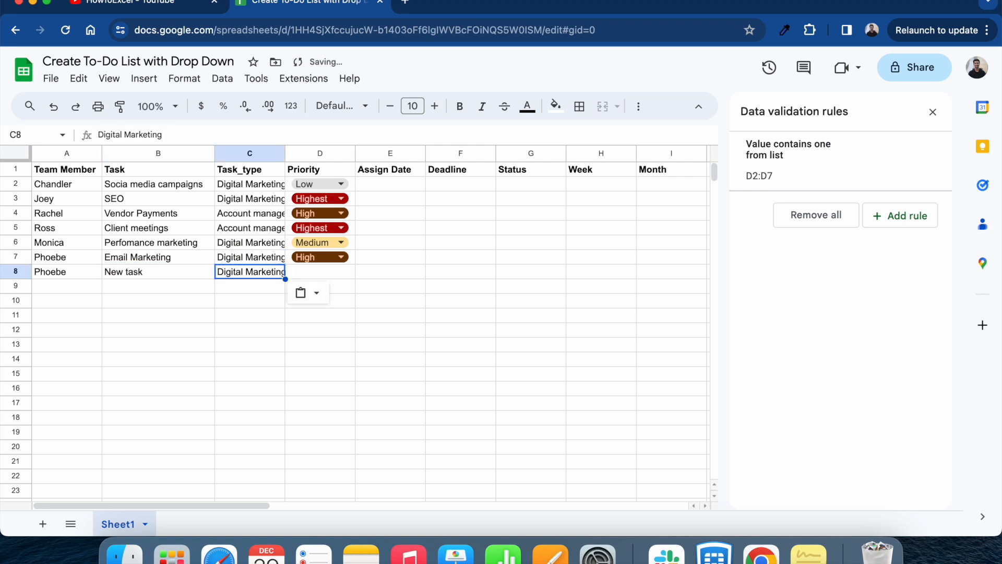
Copy the Priority drop-down from D7 into D8 and set the new task's priority to Medium
key(Up)
key(Right)
key(ctrl+c)
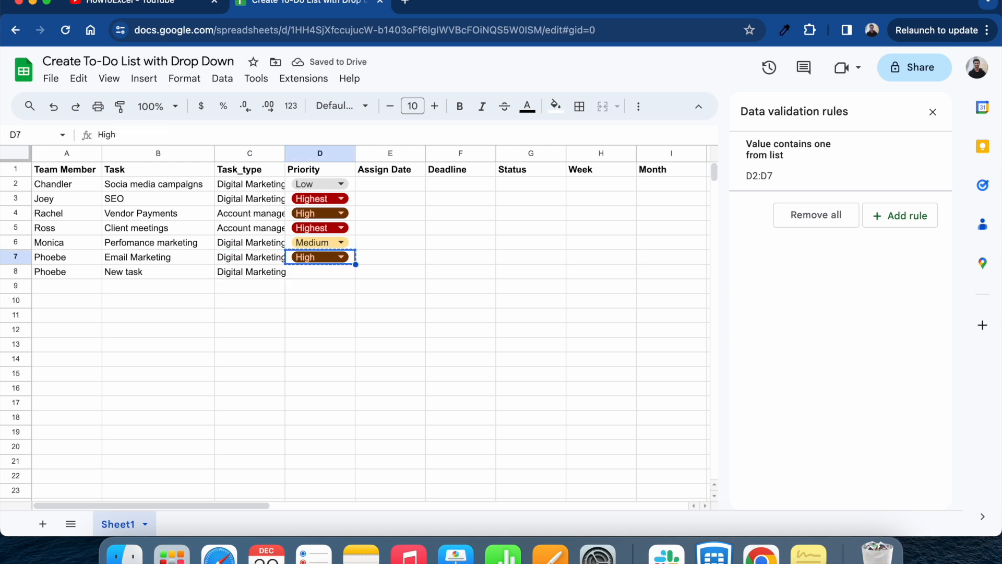
key(Down)
key(ctrl+v)
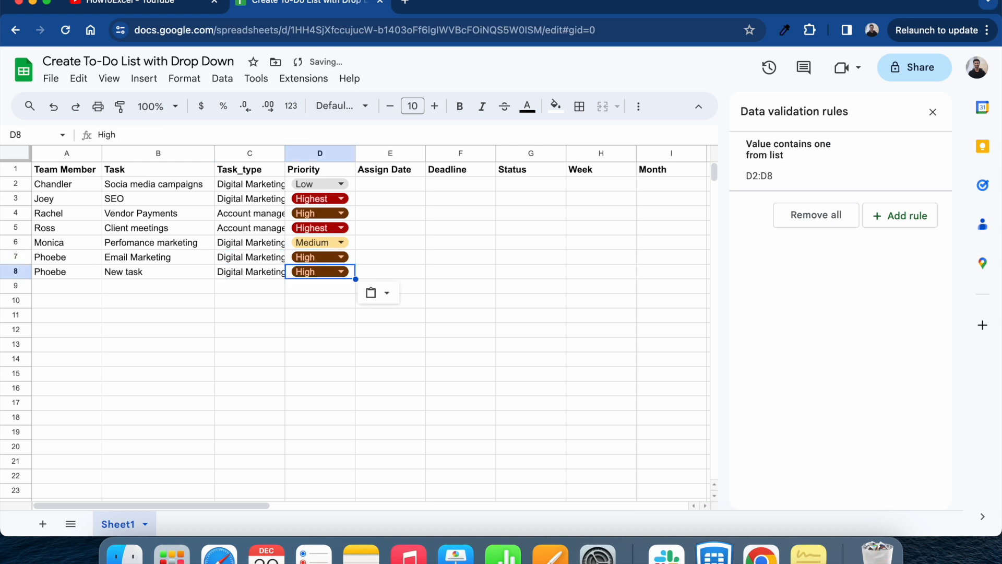
click(321, 271)
click(313, 312)
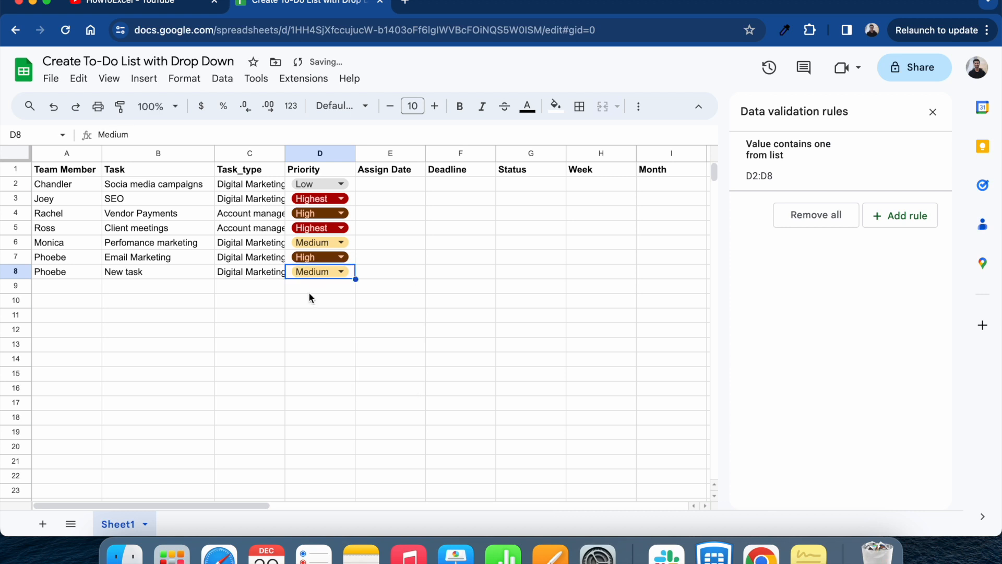
click(308, 289)
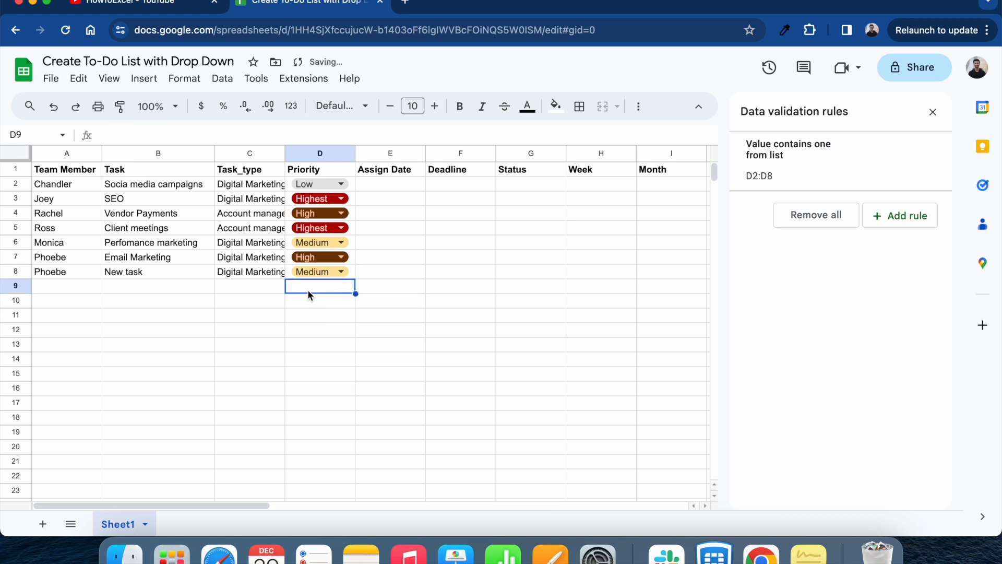
Enter the current date, 12/29/2023, as the Assign Date in E2:E4
click(380, 186)
key(Up)
key(Down)
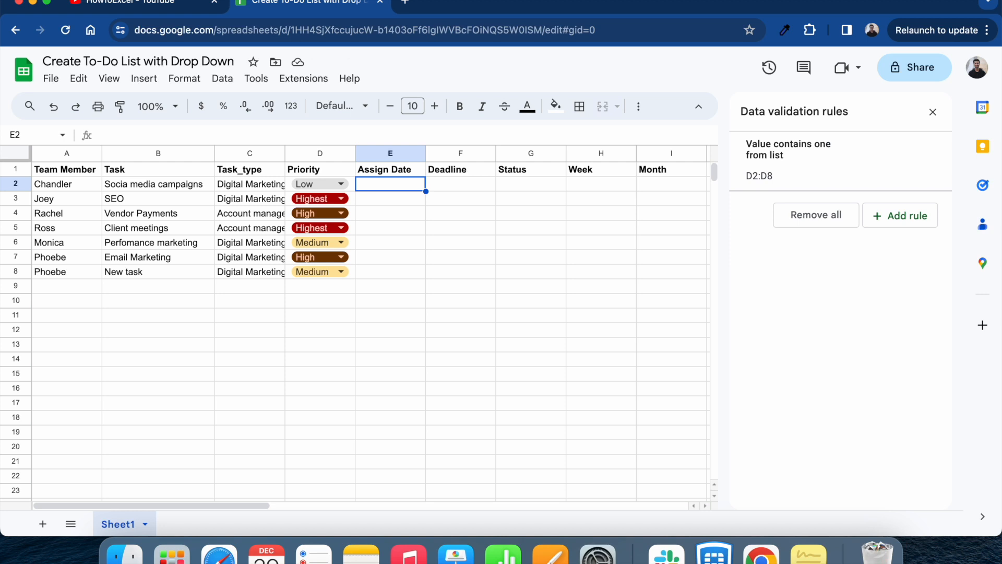
key(super+semicolon)
key(Down)
key(Up)
key(Down)
key(super+semicolon)
key(Return)
key(super+v)
key(Down)
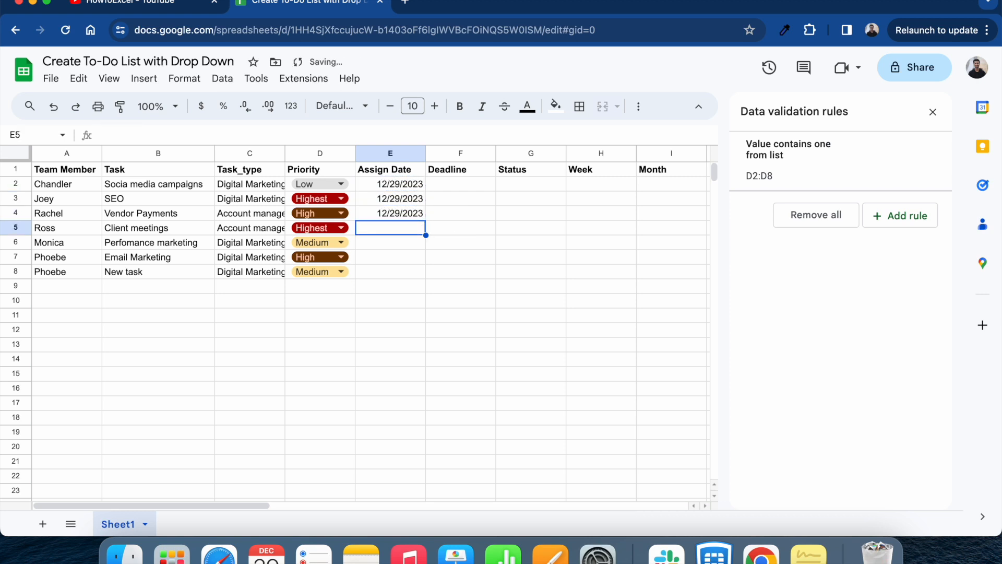
Fill the Assign Date cells E5:E8 with 12/29/2023
key(super+v)
key(Down)
key(super+v)
key(Down)
key(super+v)
key(Down)
key(super+v)
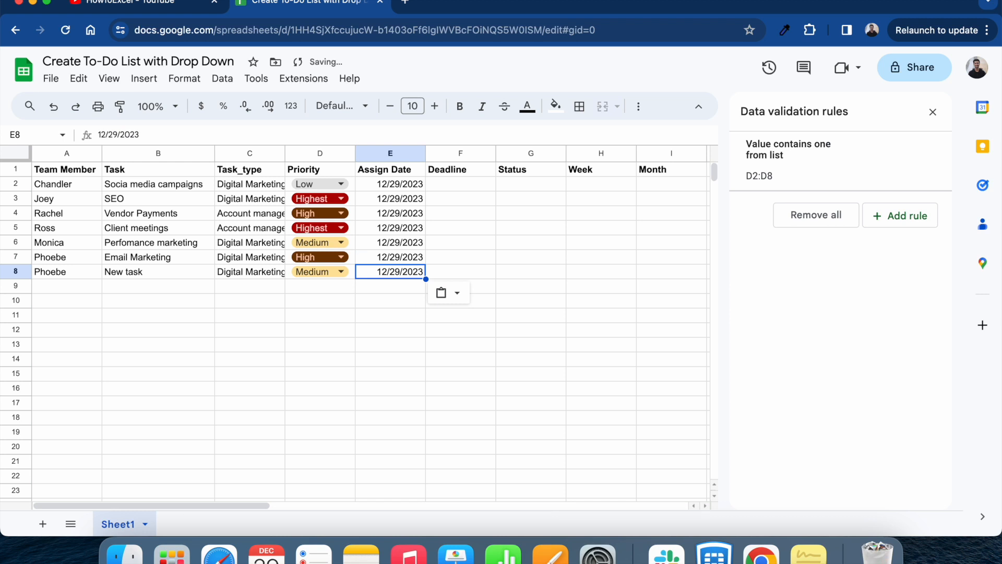
Insert the current date as the Deadline in F2, and change it to 1/5/2024 with the calendar picker
click(408, 187)
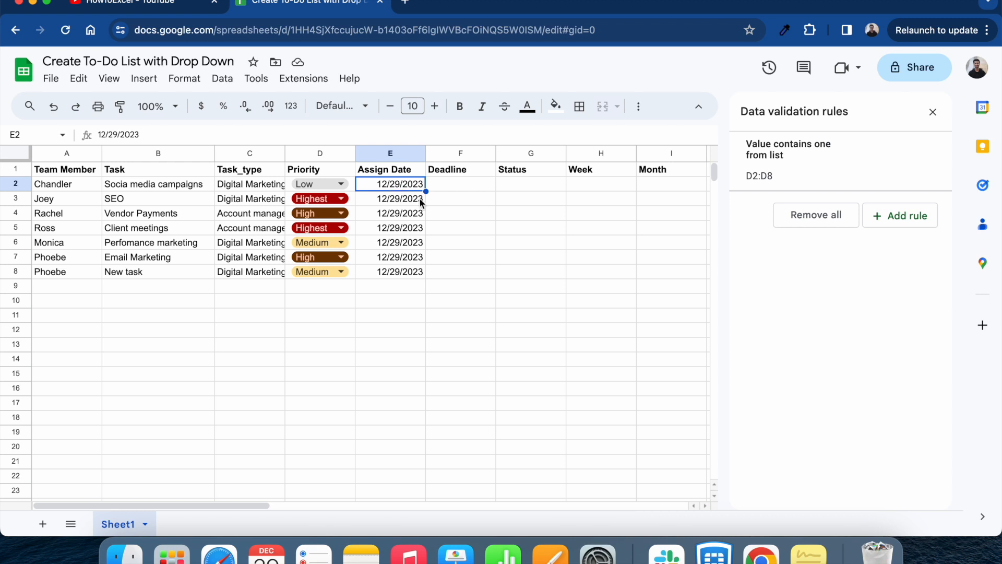
click(439, 187)
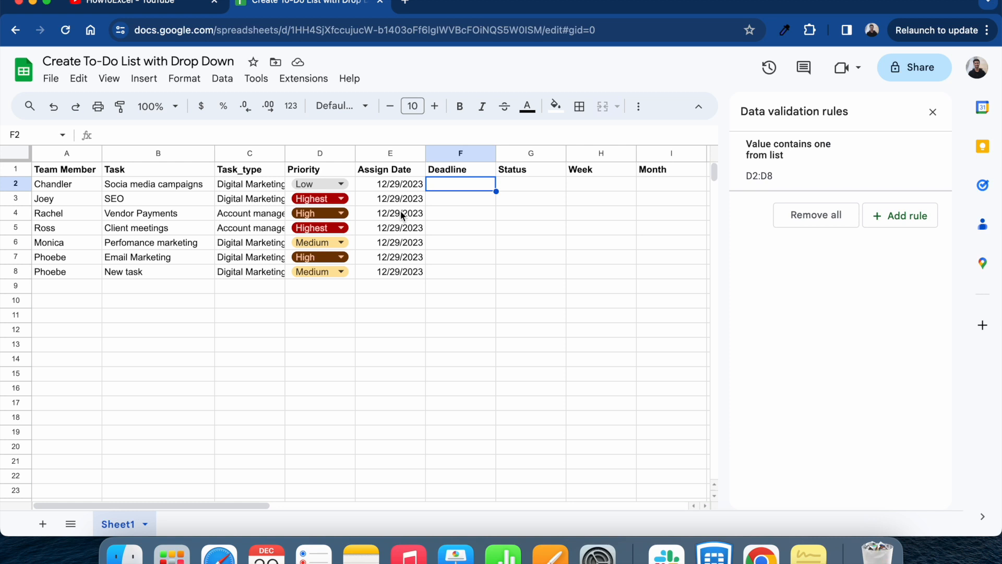
key(Left)
key(Right)
key(super+semicolon)
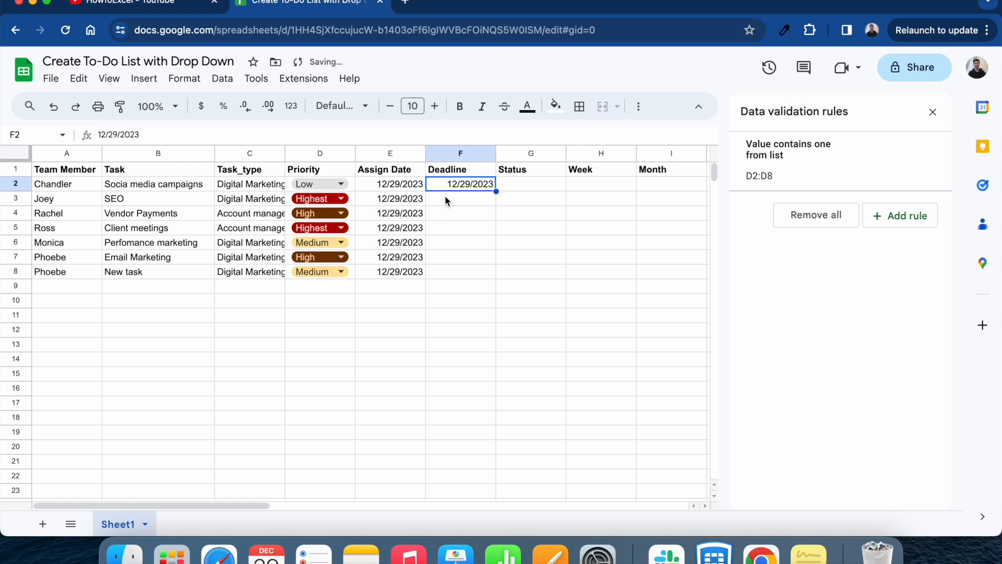
double_click(451, 184)
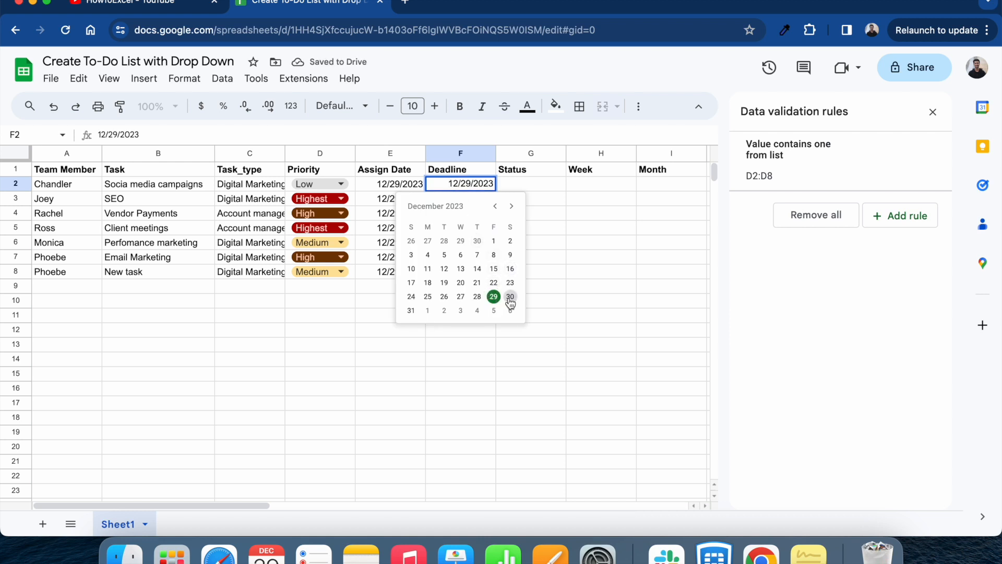
click(494, 310)
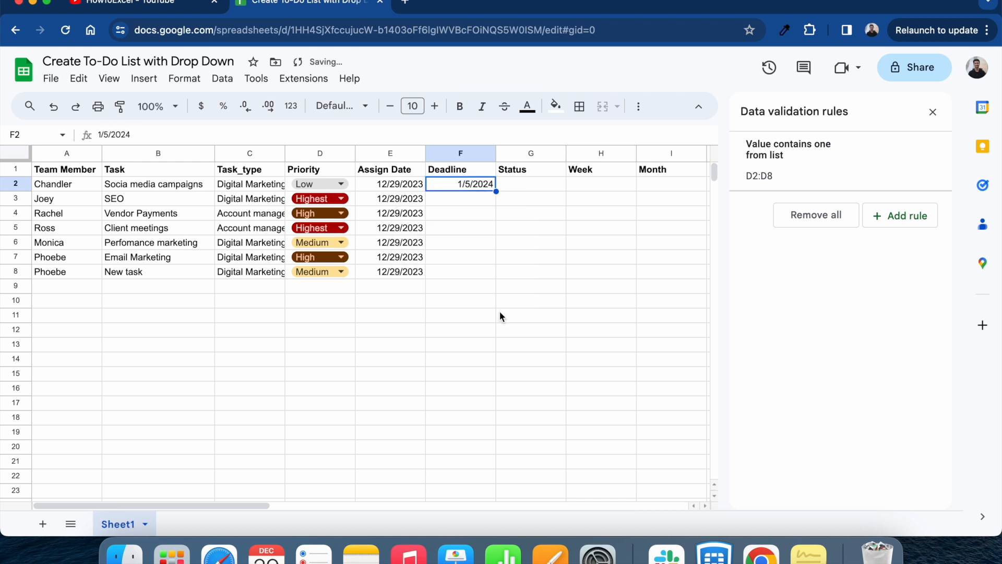
Copy the 1/5/2024 deadline from F2 into F3:F6
key(super+c)
key(Down)
key(super+v)
key(Down)
key(super+v)
key(Down)
key(super+v)
key(Down)
key(super+v)
key(super+Down)
key(super+v)
key(super+z)
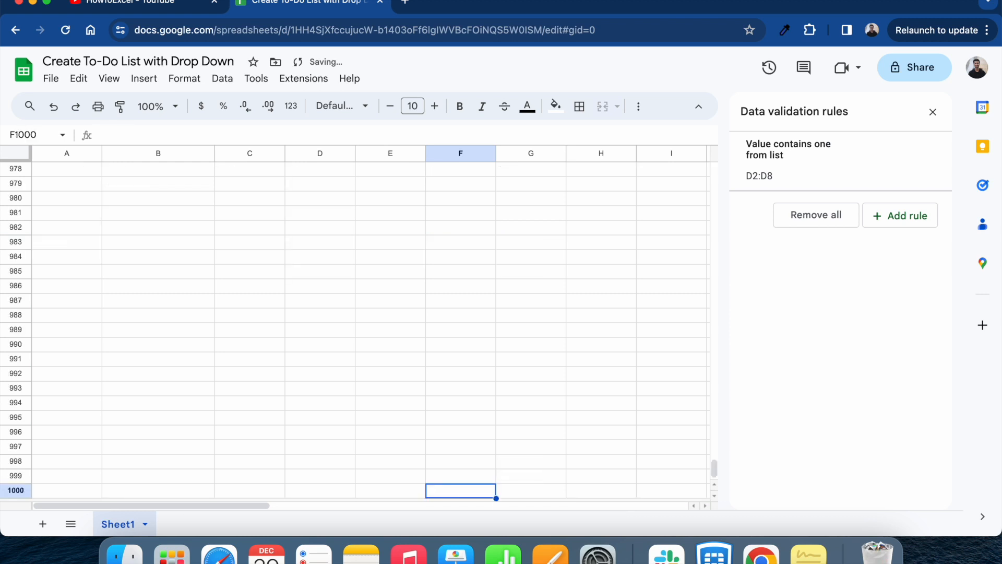
key(super+Up)
Paste the 1/5/2024 deadline into the remaining Deadline cells, F7 and F8
key(Down)
key(super+v)
key(Down)
key(super+v)
key(super+Up)
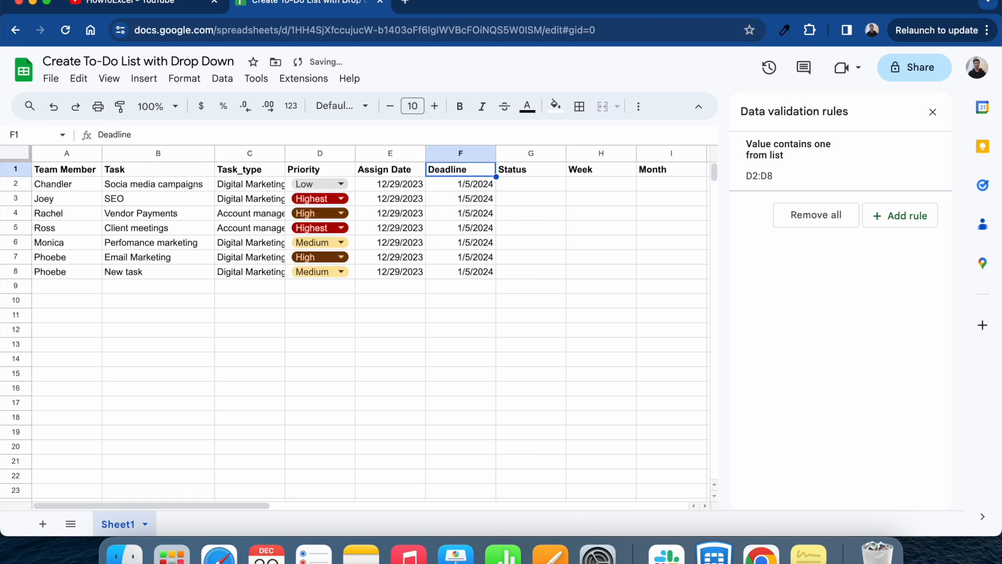
Add a new data validation rule with the Dropdown criteria to the first Status cell, G2
key(Right)
key(Down)
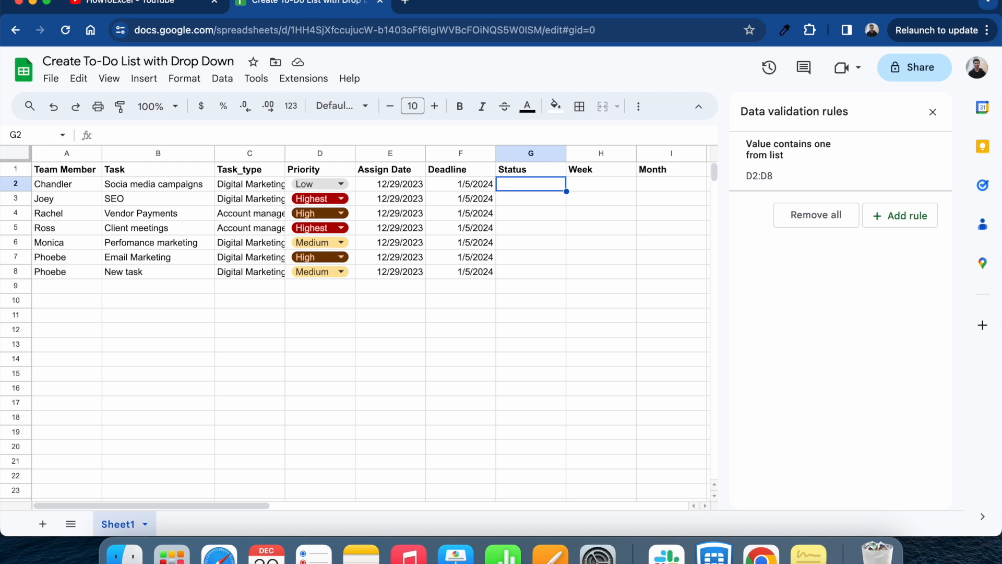
click(933, 111)
click(222, 81)
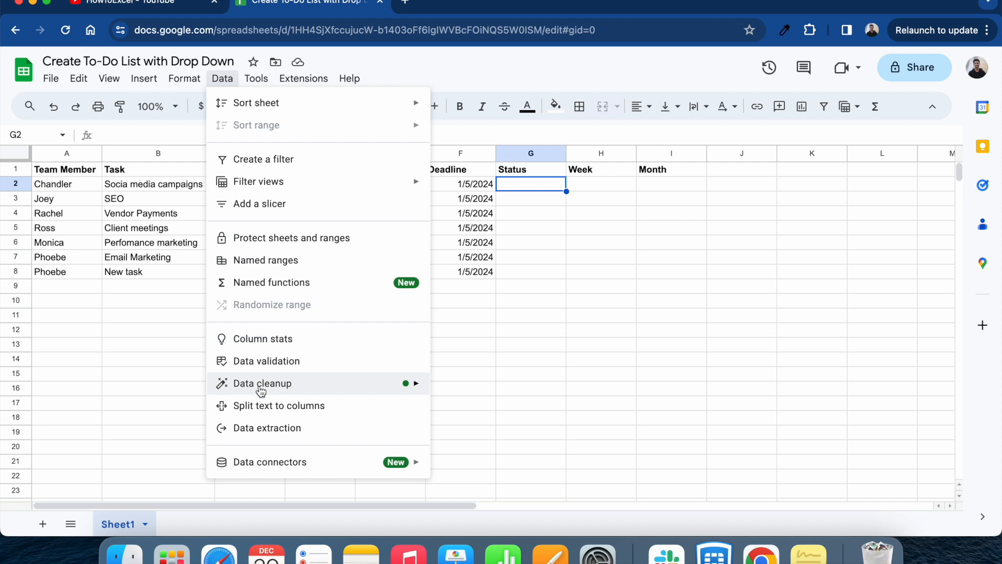
click(263, 364)
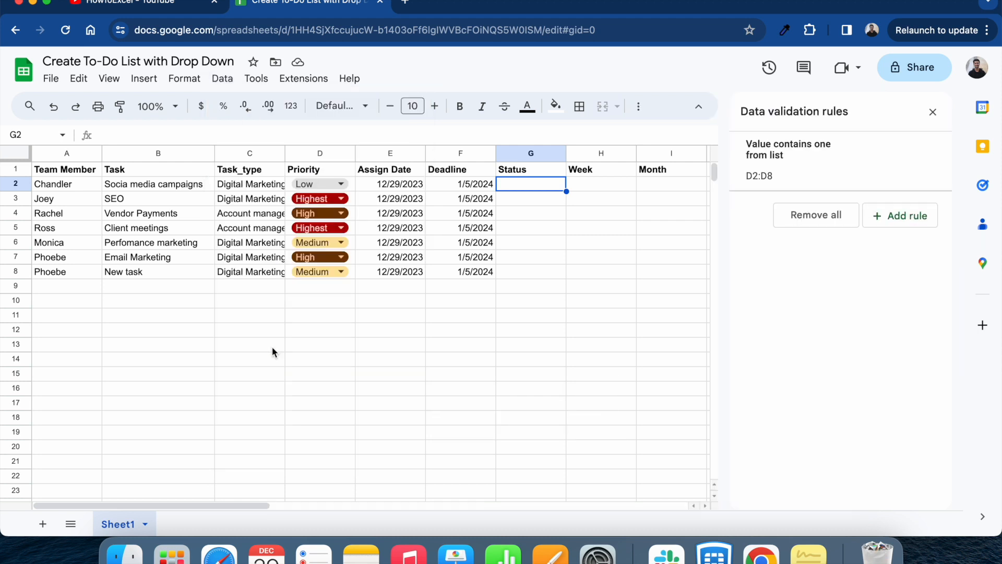
click(888, 215)
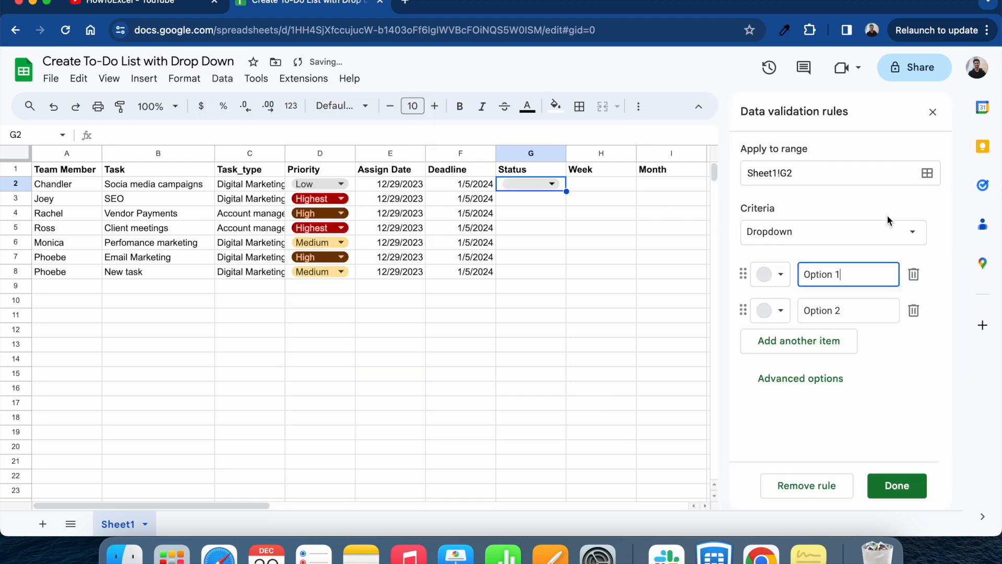
Name the first Status drop-down item Done and colour it light green
triple_click(819, 273)
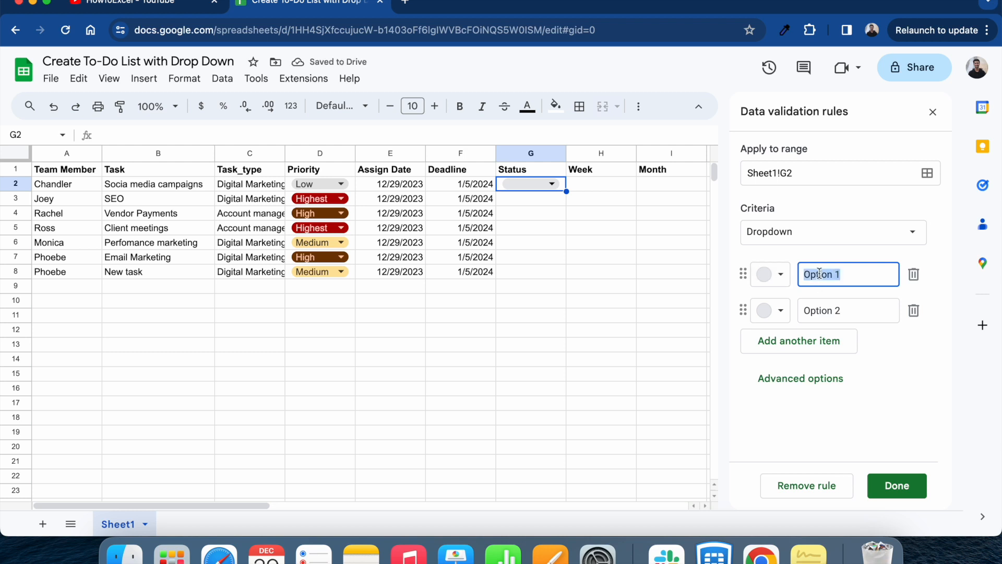
text(Done)
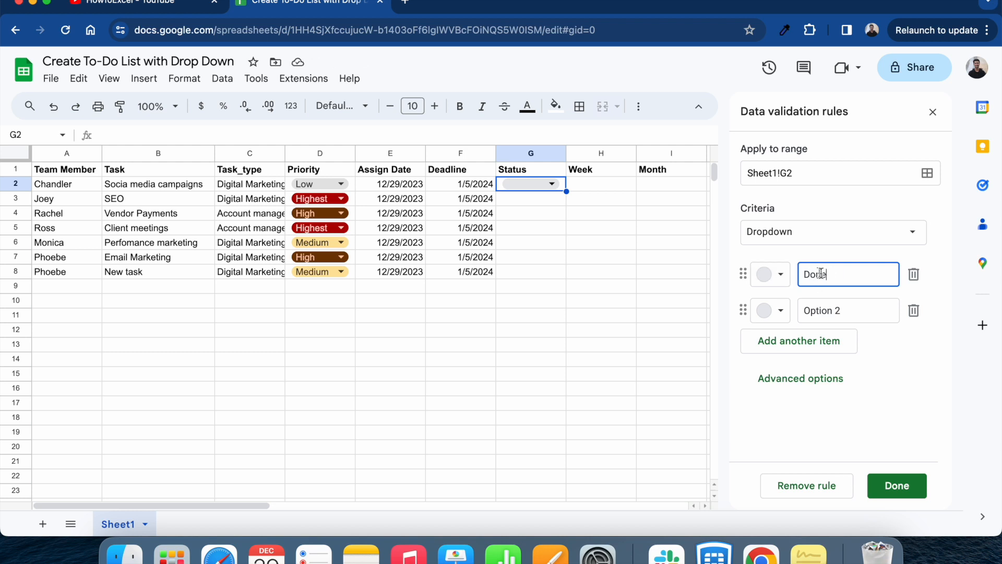
click(778, 281)
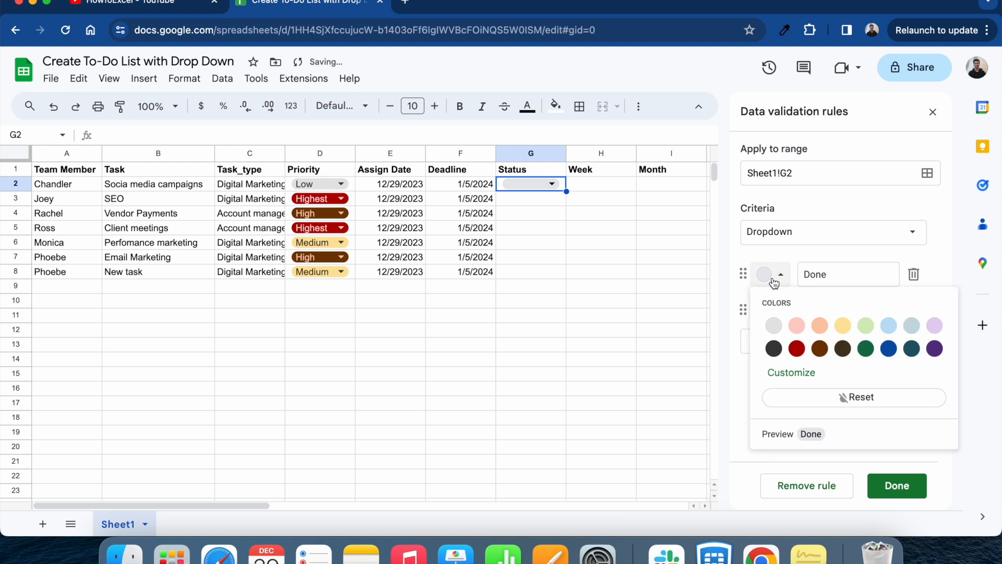
click(866, 327)
Name the second Status drop-down item In Progress and add two more items, Yet to Start and Hold
triple_click(825, 310)
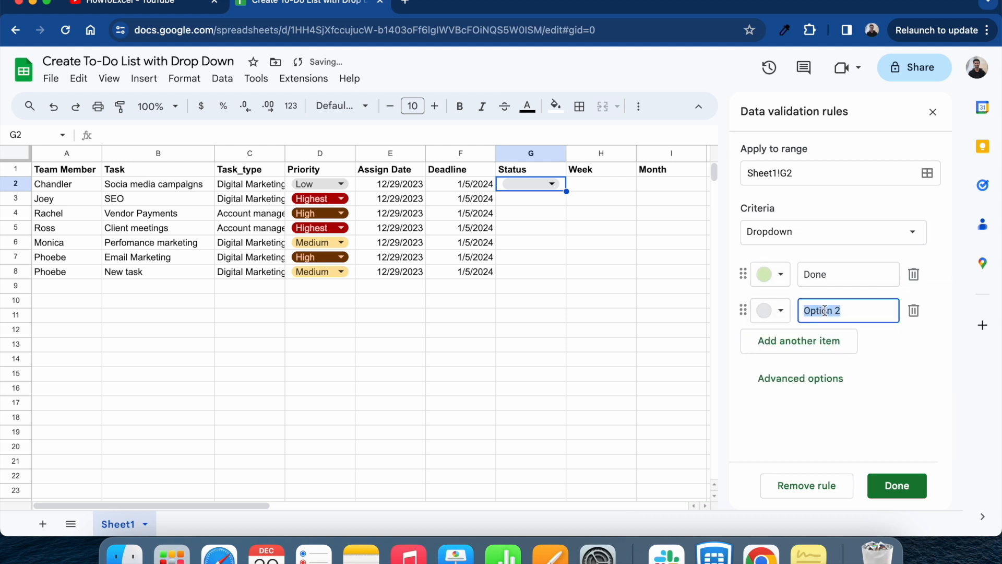
text(In Progress)
click(803, 342)
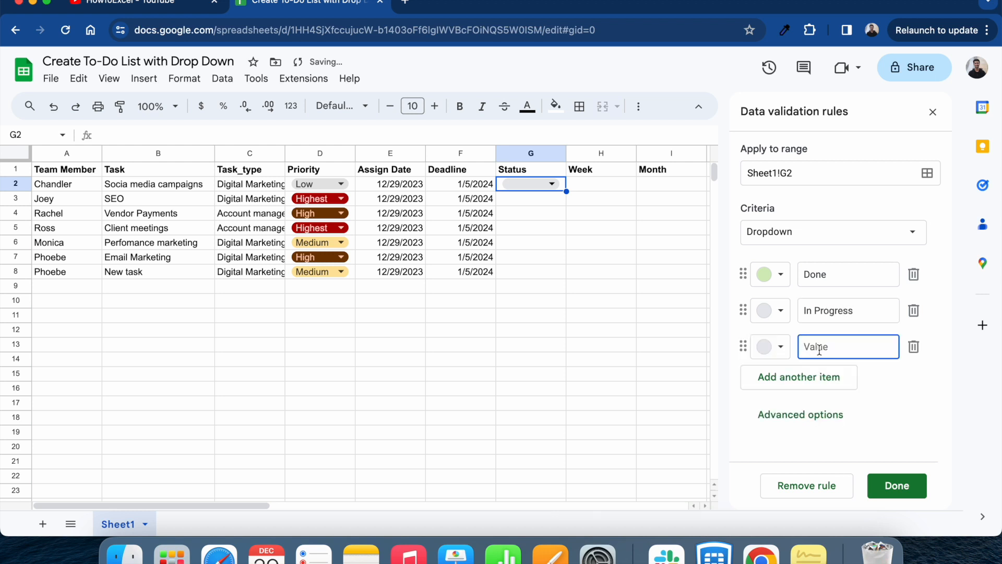
text(Yet to Start)
click(798, 377)
text(Hold)
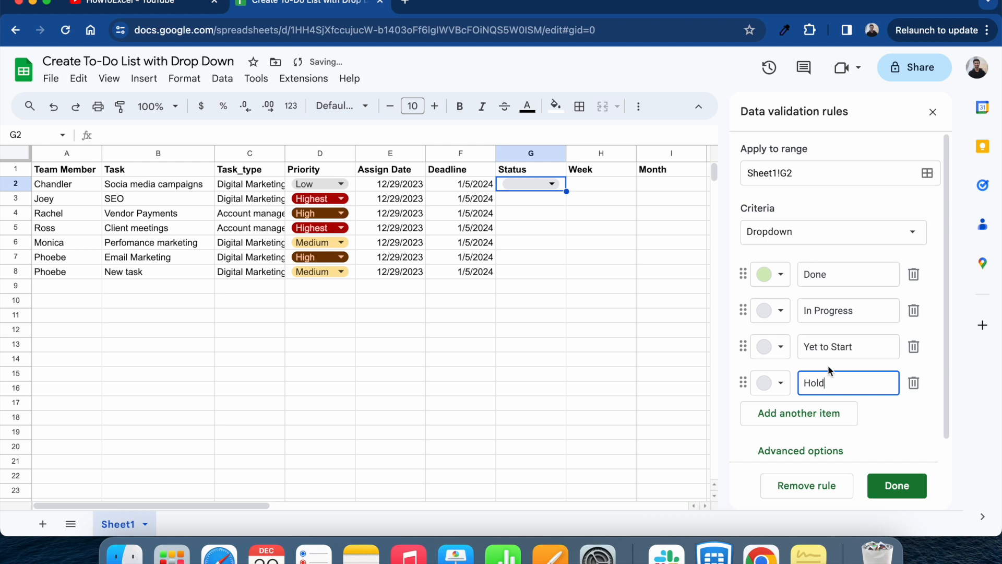
Colour In Progress light yellow, Yet to Start dark yellow-brown and Hold dark red, and save the Status drop-down rule
click(778, 315)
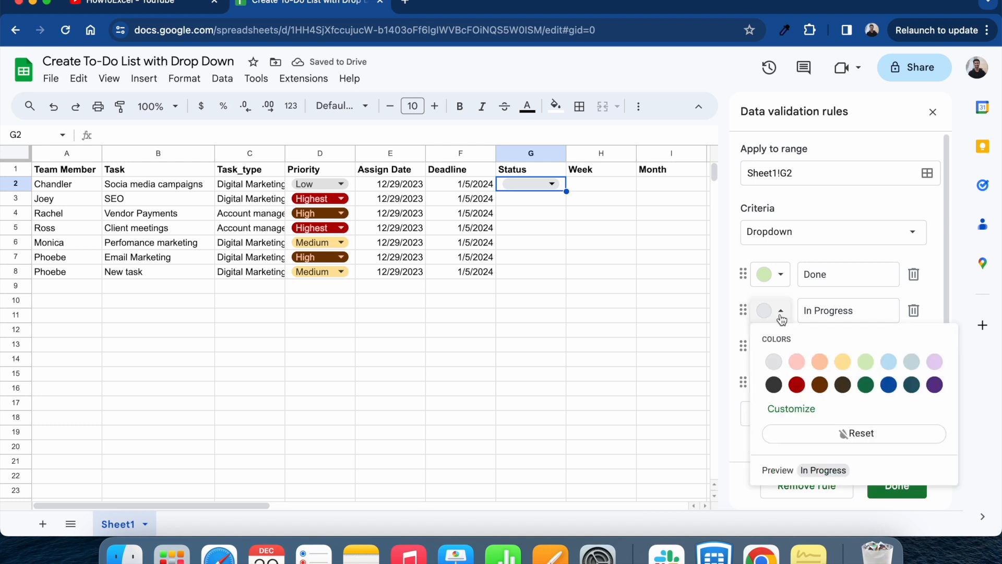
click(842, 363)
click(778, 346)
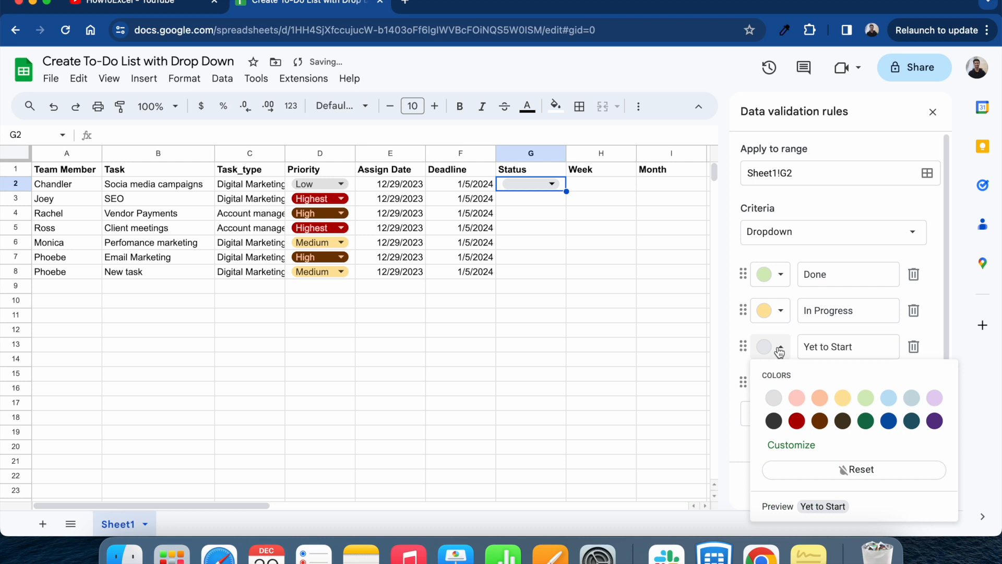
click(842, 422)
click(772, 383)
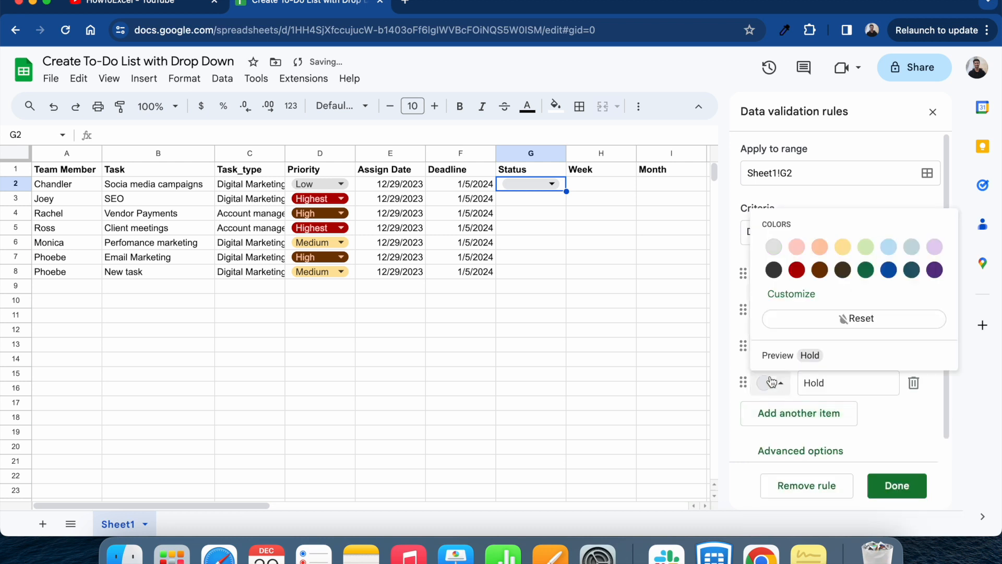
click(797, 270)
click(901, 487)
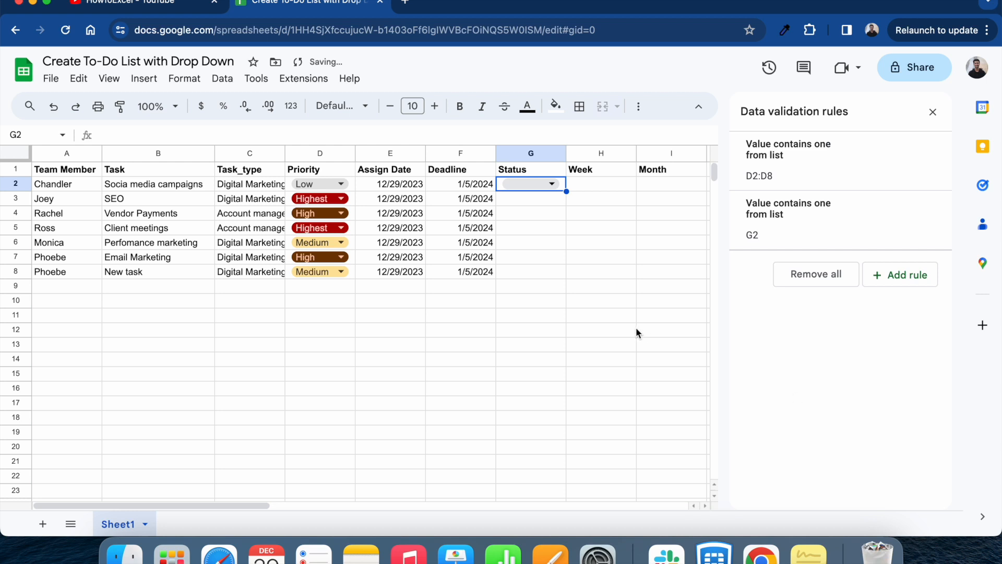
click(553, 312)
key(Up)
key(Up)
key(Up)
key(Up)
key(Up)
key(Up)
key(Up)
key(Up)
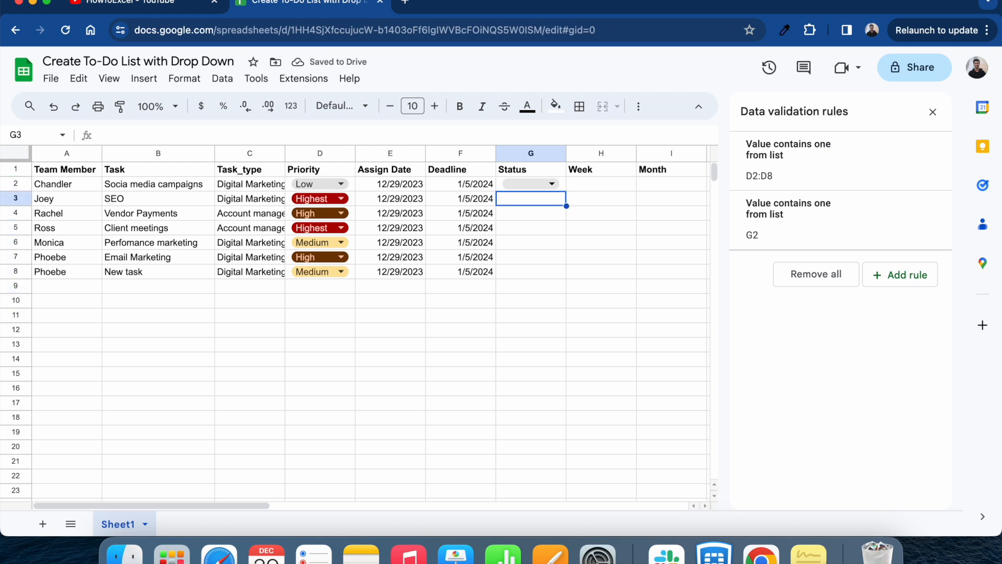
key(Up)
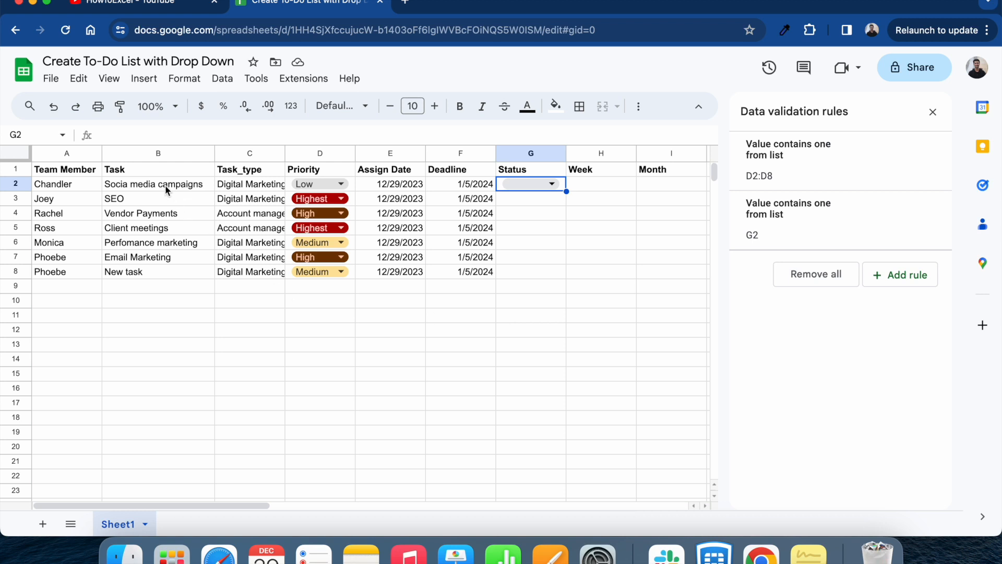
Copy the Status drop-down from G2 into G3:G8
click(552, 186)
click(465, 186)
key(Right)
key(super+c)
key(Down)
key(shift+Down)
key(shift+Down)
key(shift+Down)
key(shift+Down)
key(shift+Down)
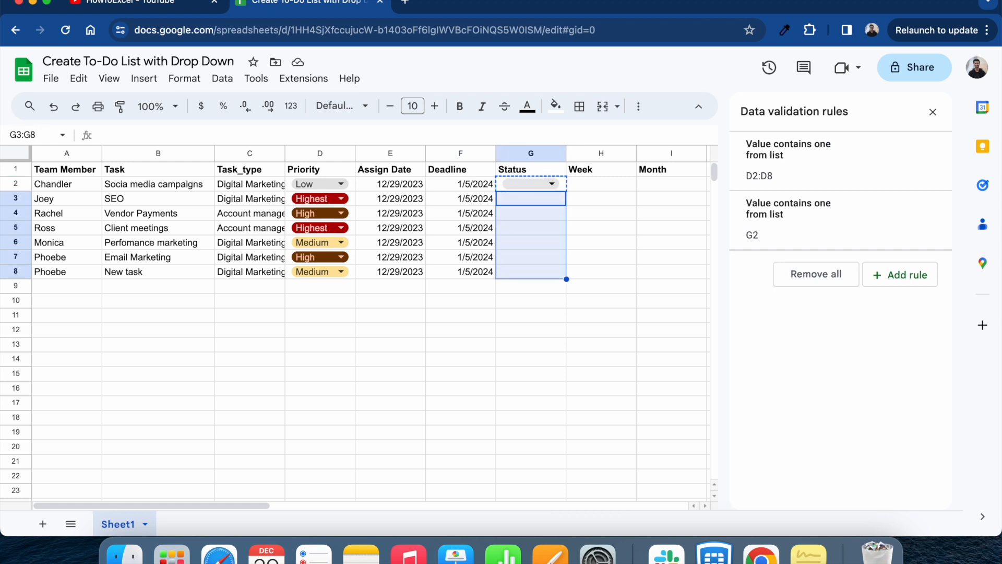
key(super+v)
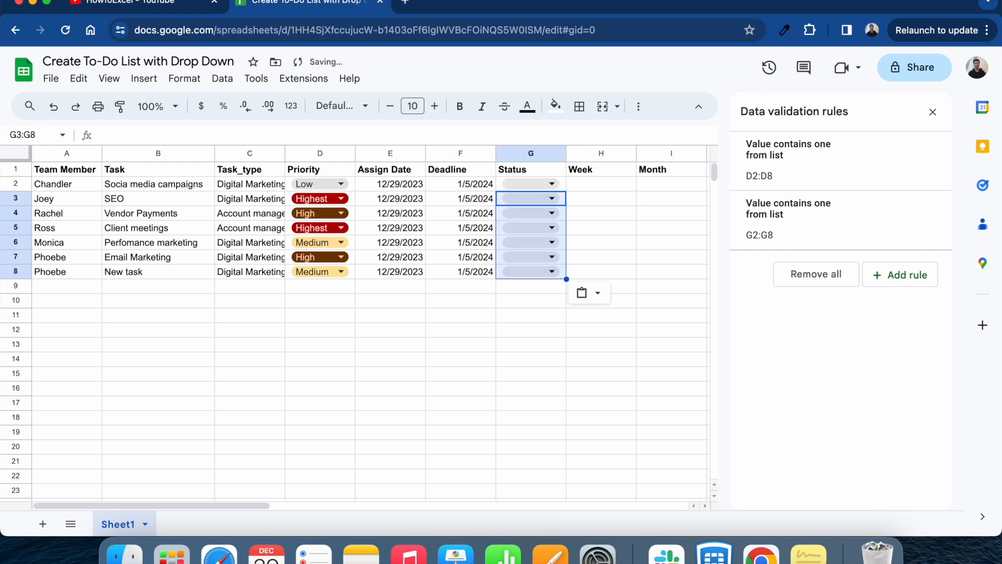
Set the Status to In Progress in G2, Done in G3 and Yet to Start in G4
click(552, 185)
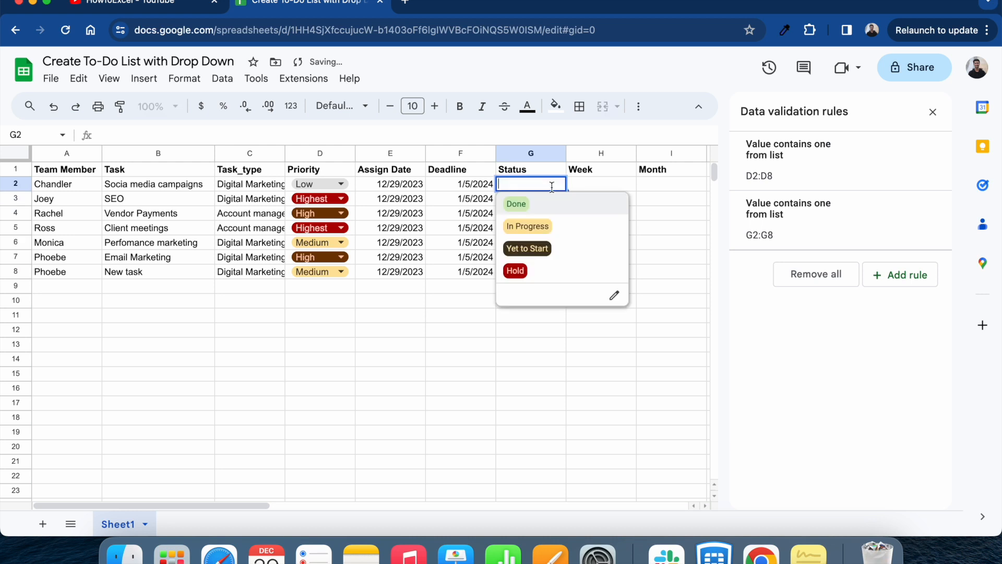
click(537, 225)
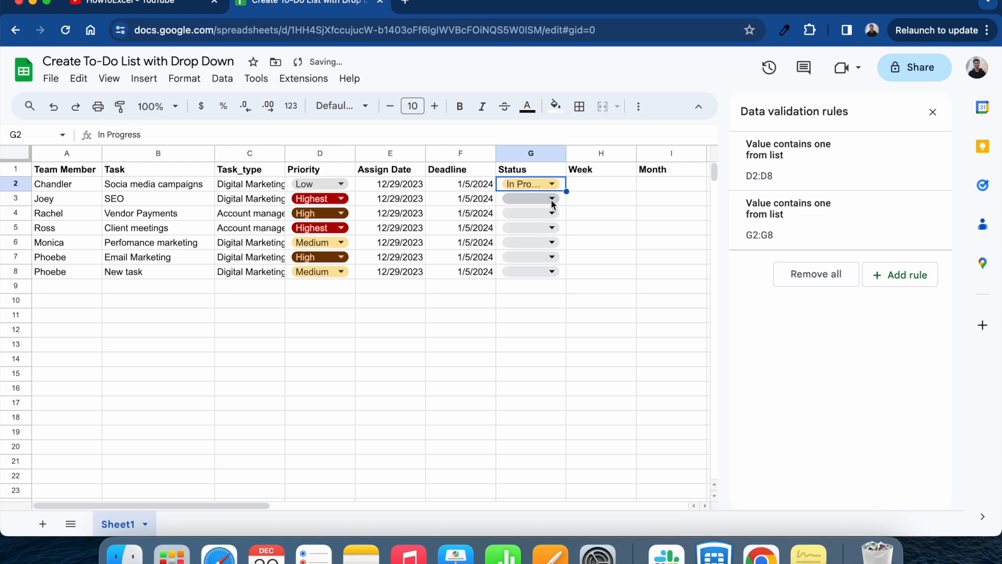
click(551, 201)
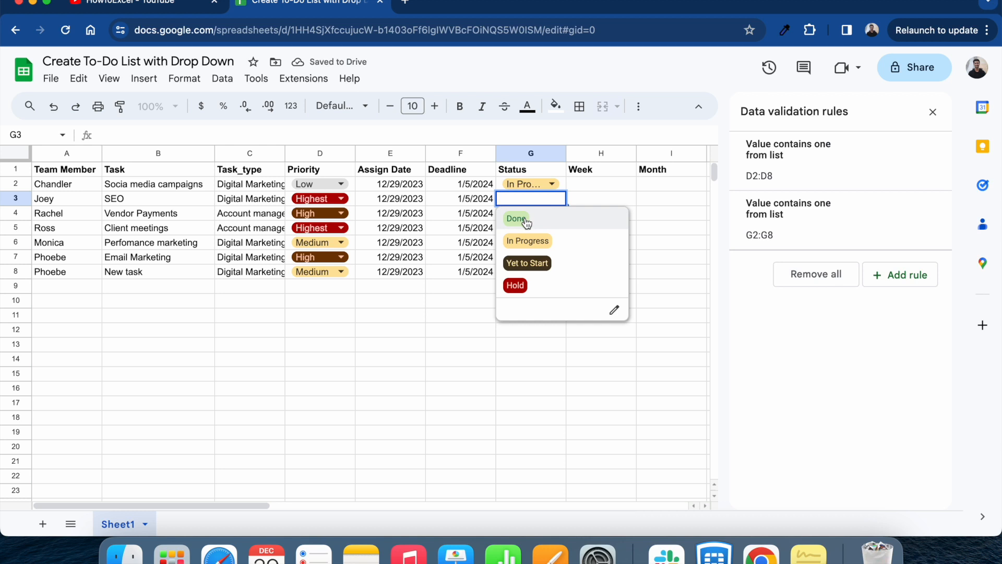
click(525, 219)
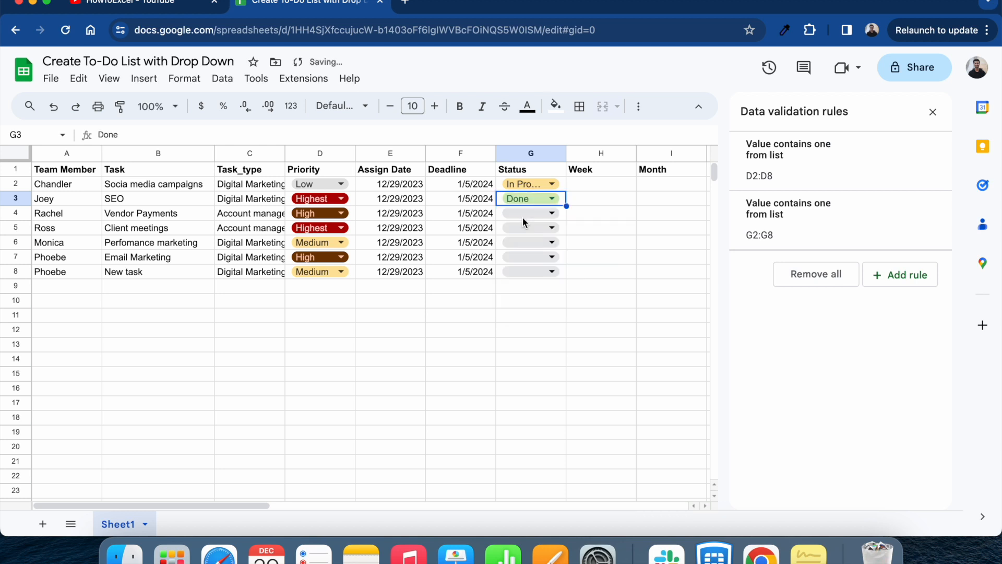
click(553, 212)
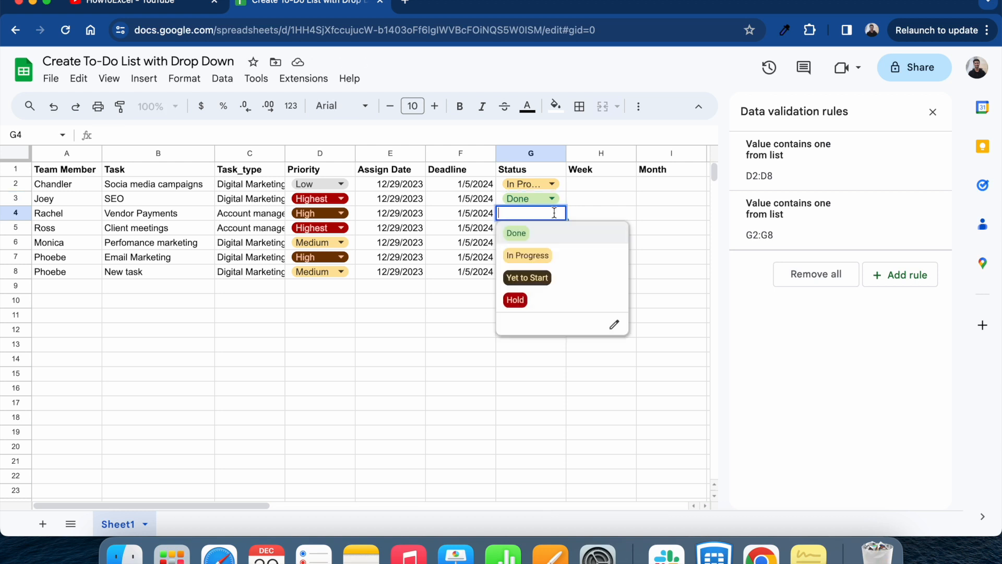
click(530, 277)
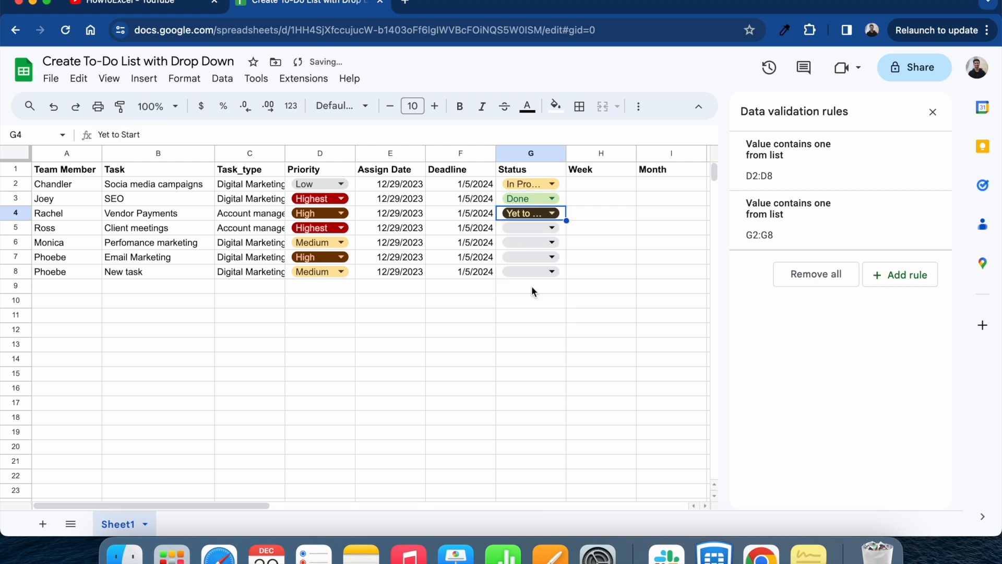
Set the Status to Hold in G5, Done in G6, In Progress in G7 and Yet to Start in G8
click(553, 229)
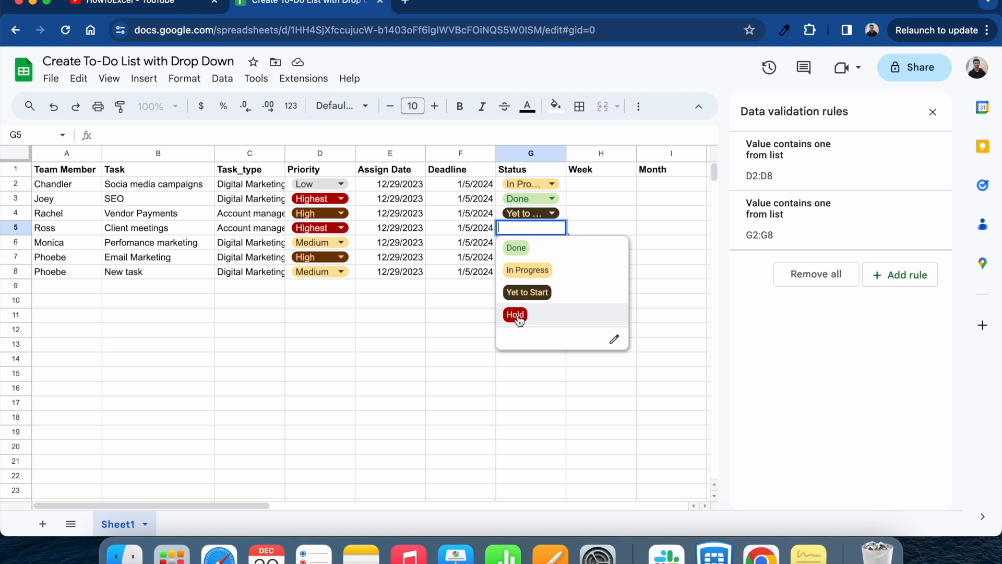
click(516, 316)
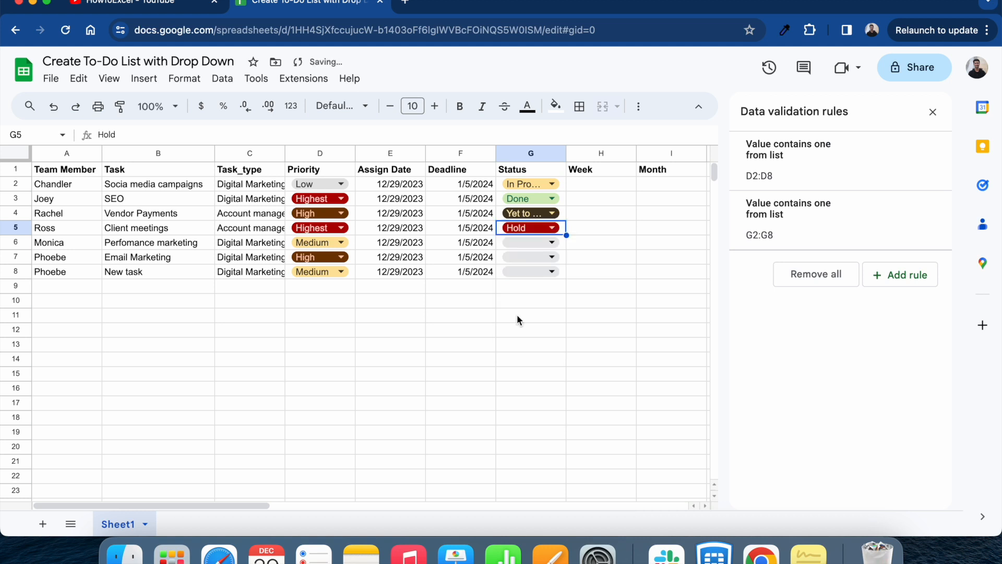
click(552, 243)
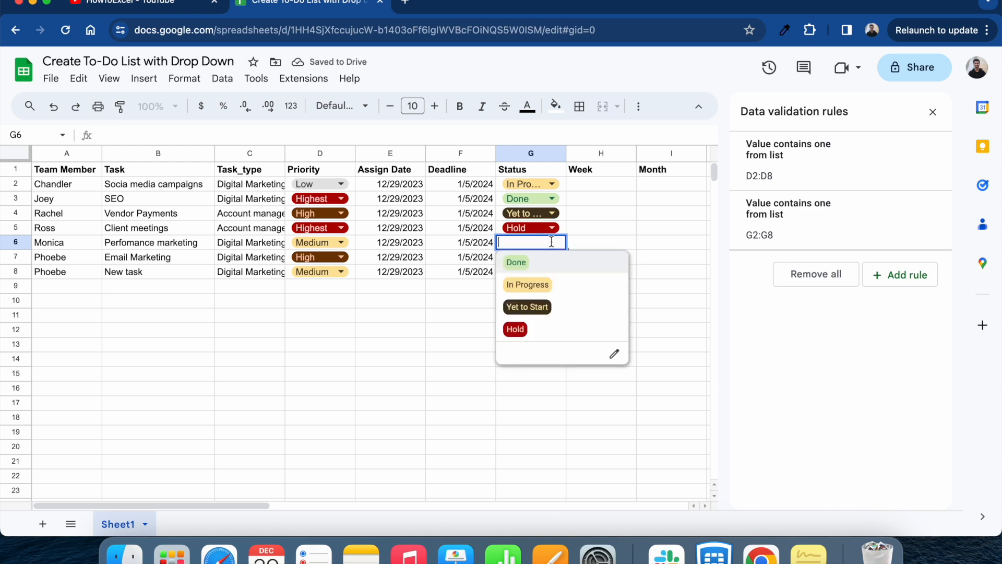
click(518, 261)
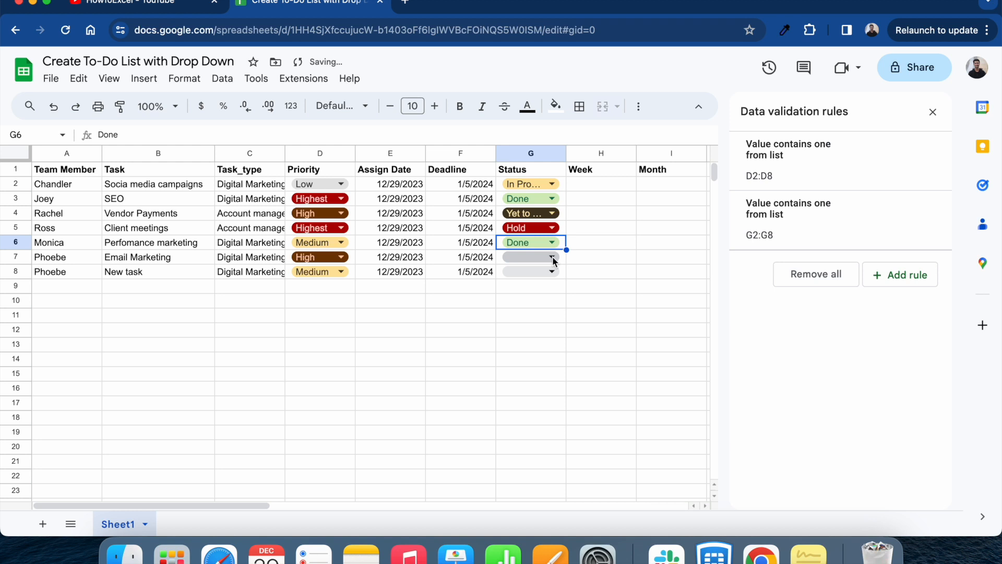
click(552, 255)
click(535, 311)
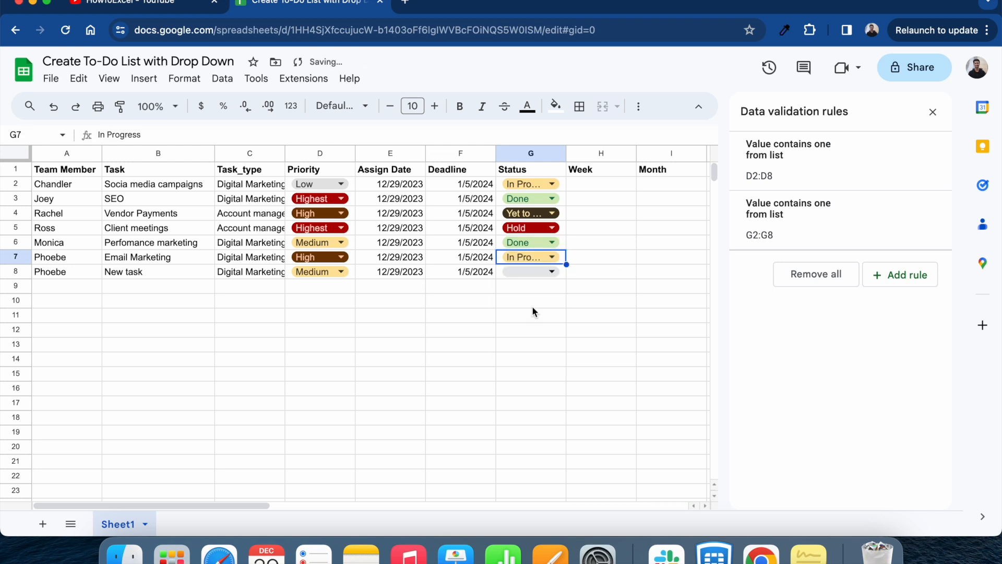
click(551, 272)
click(538, 334)
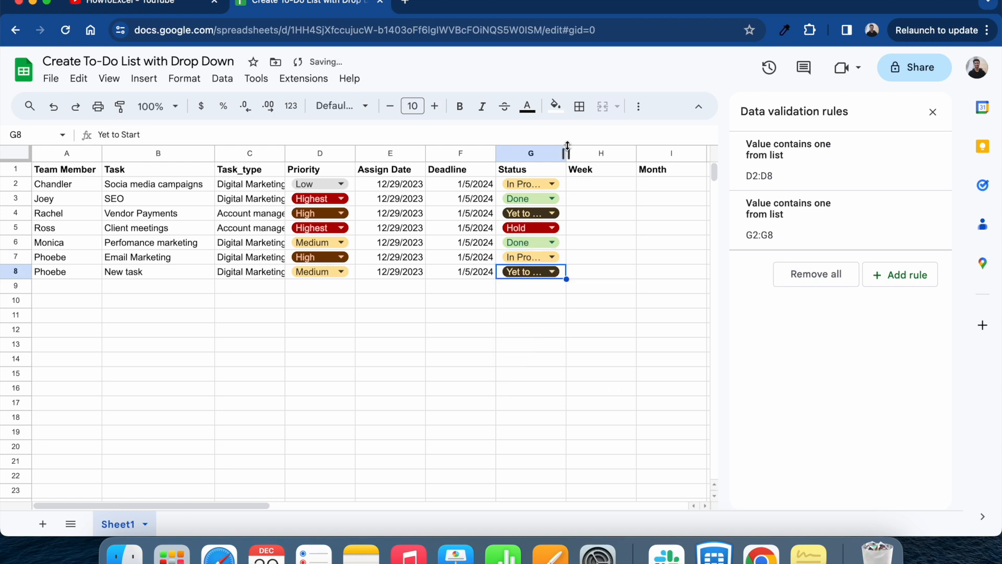
Widen the Status column G to nearly twice its width so the full status labels fit
drag(567, 149, 622, 147)
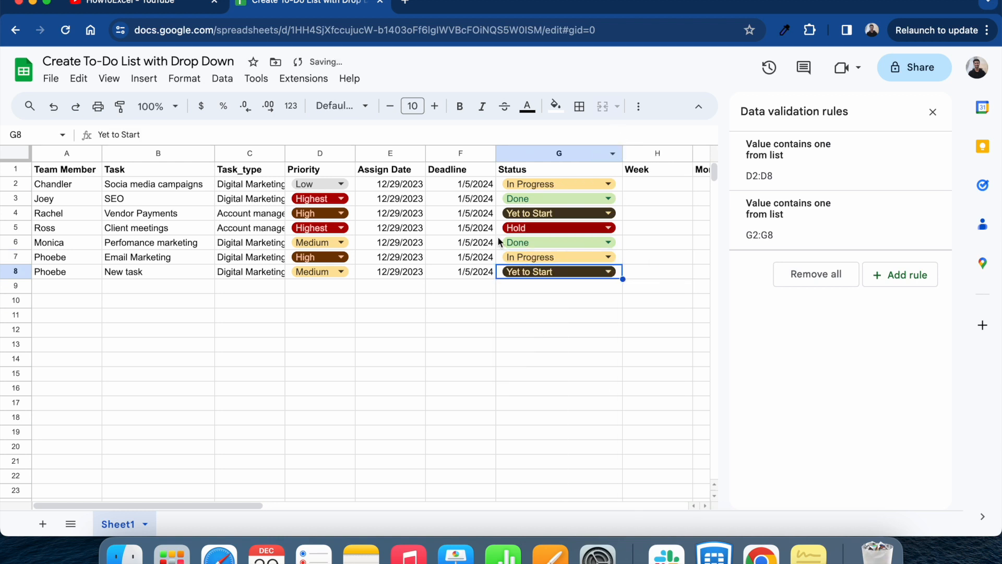
scroll(427, 259, right, 2)
click(444, 286)
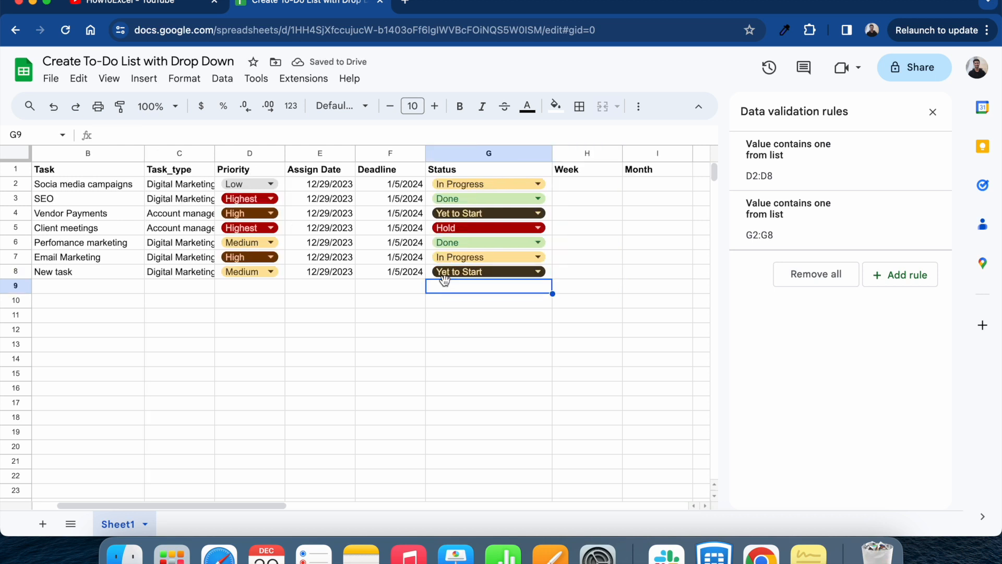
Clear the Week column H and move the Month header from I1 into H1
click(569, 190)
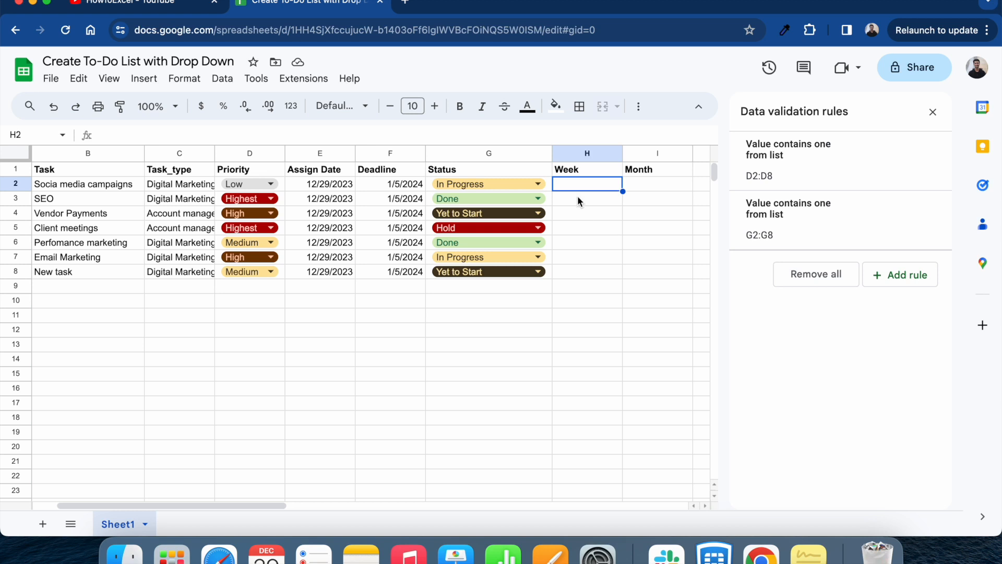
click(575, 155)
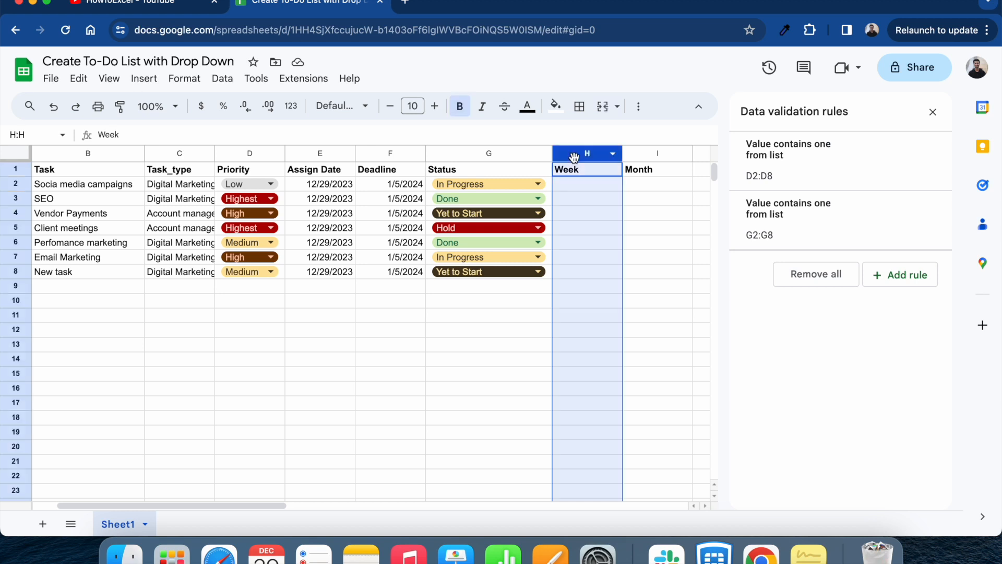
key(Delete)
key(Down)
key(Up)
key(Right)
key(cmd+x)
key(Left)
key(cmd+v)
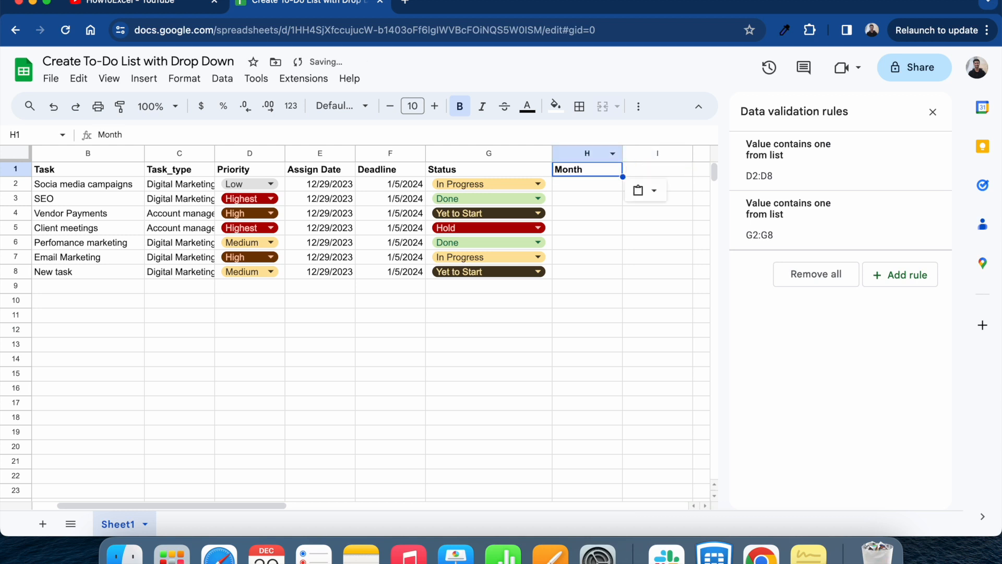
key(Down)
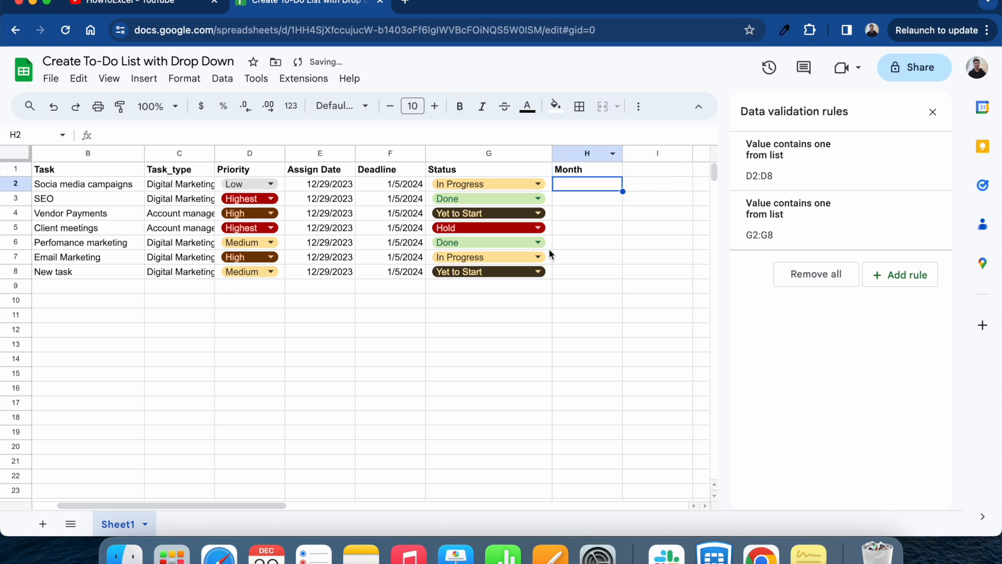
scroll(321, 296, left, 2)
scroll(322, 296, right, 5)
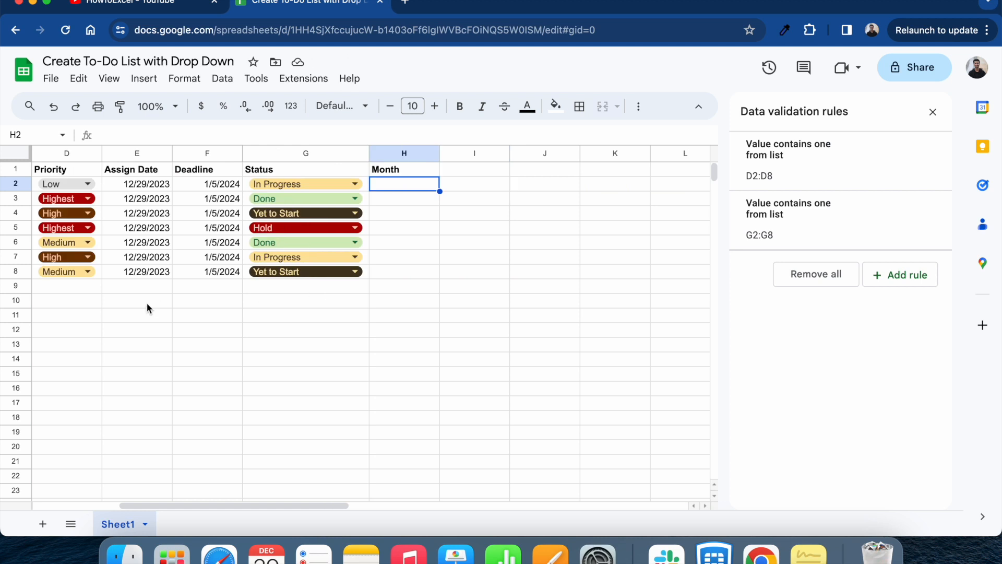
scroll(147, 307, left, 3)
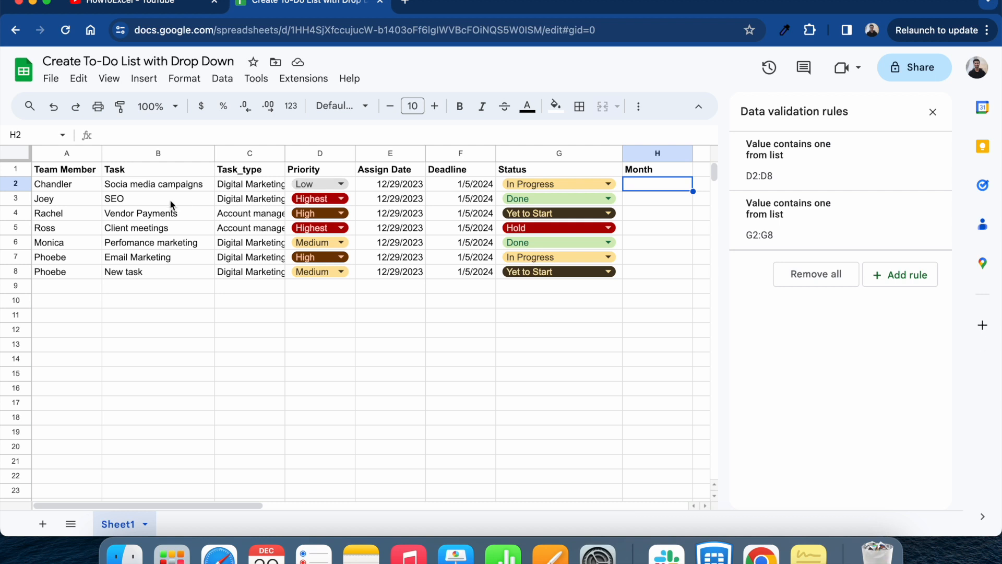
click(70, 200)
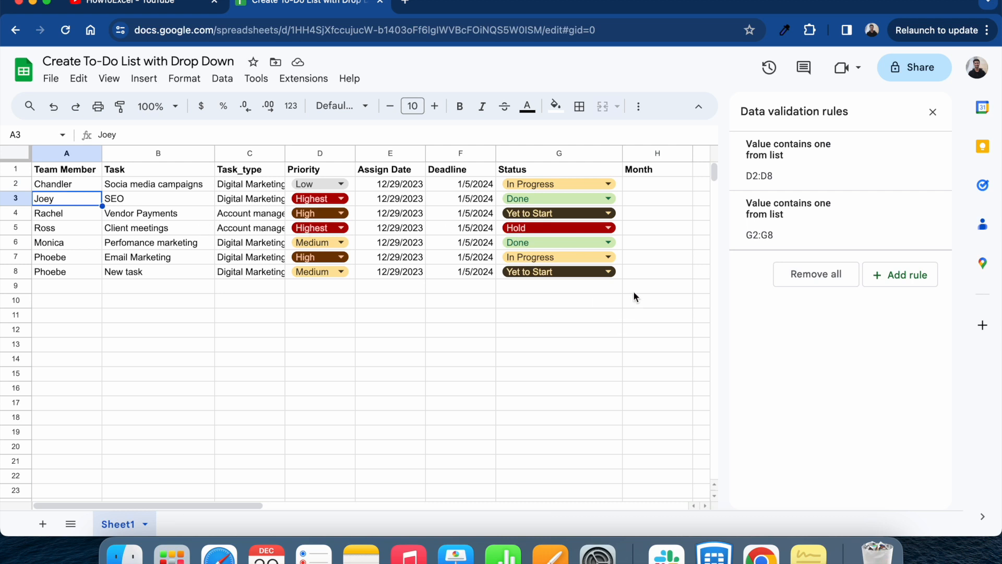
click(650, 188)
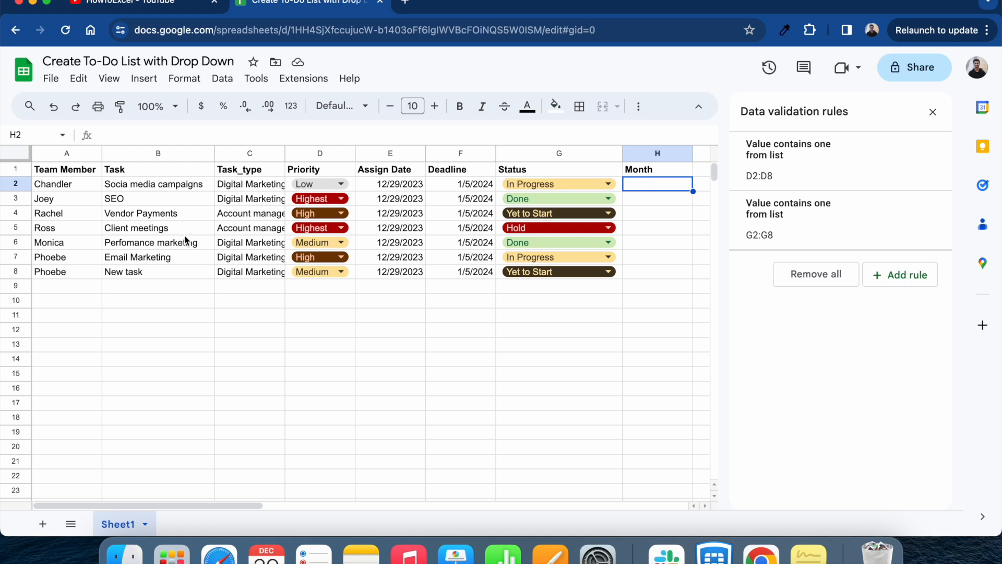
click(932, 112)
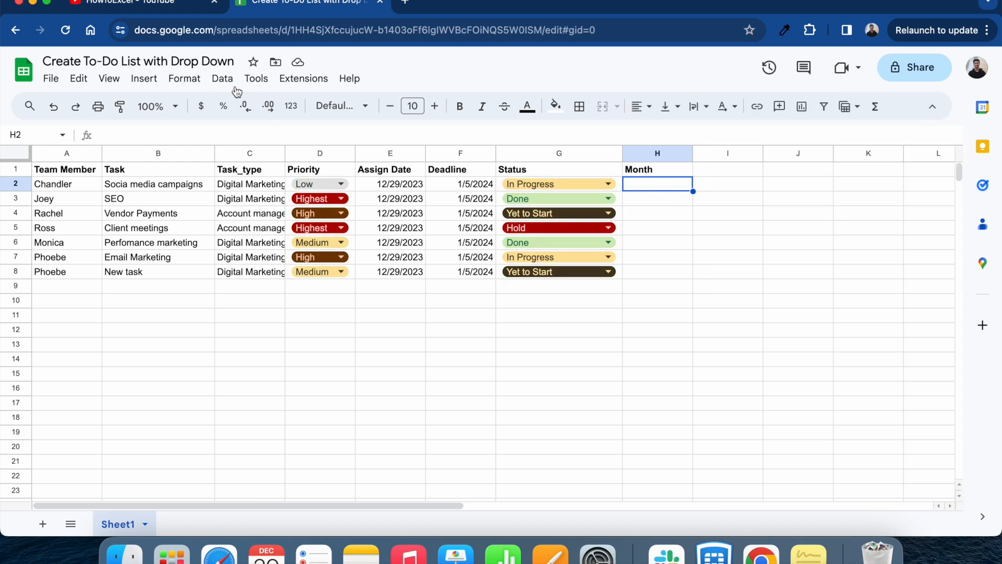
click(222, 79)
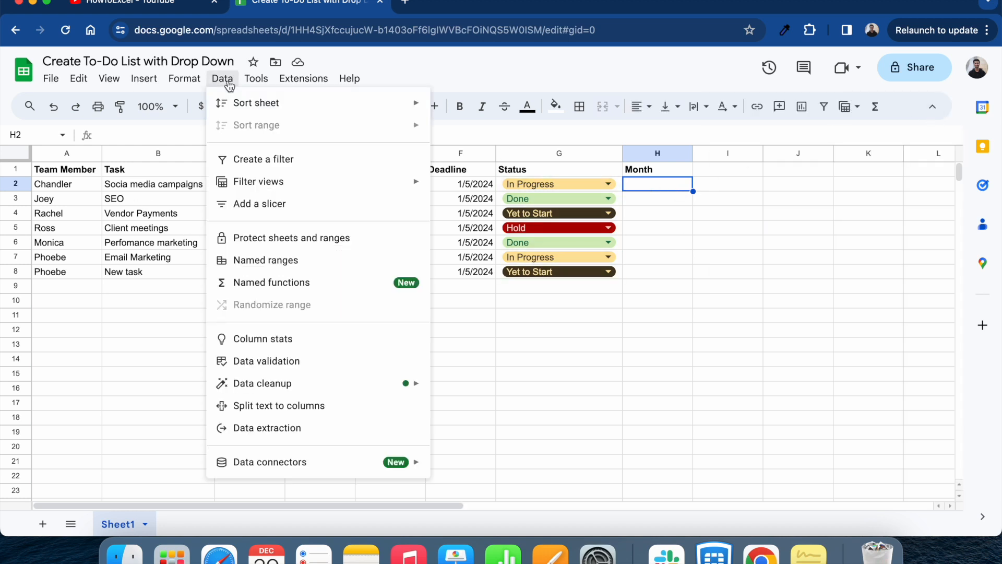
click(254, 361)
click(896, 276)
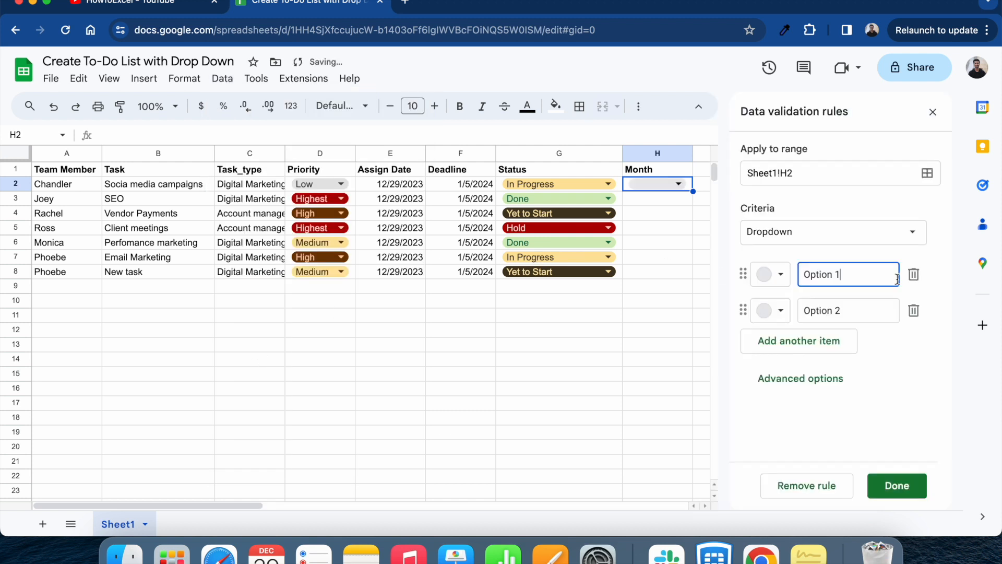
triple_click(817, 275)
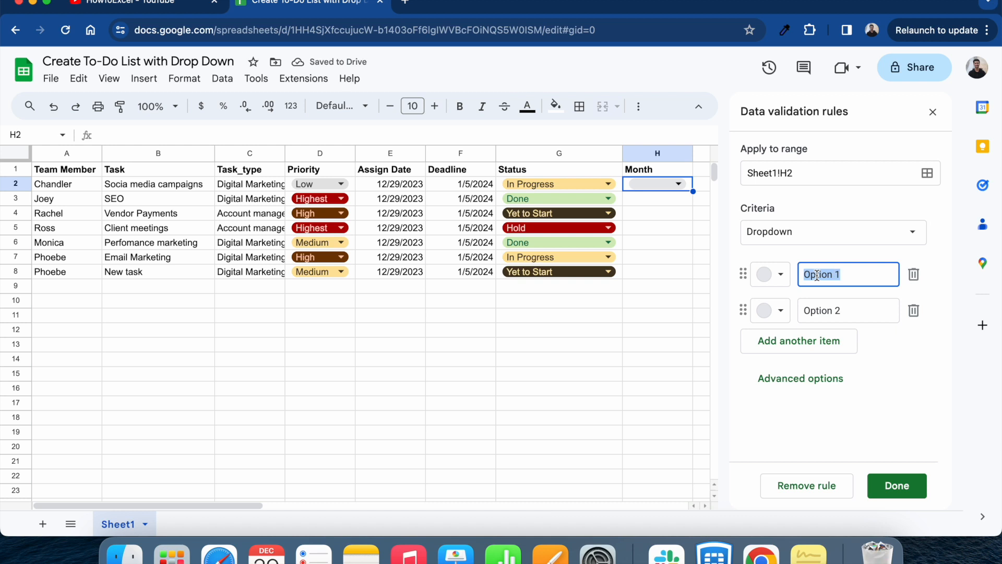
text(Jan)
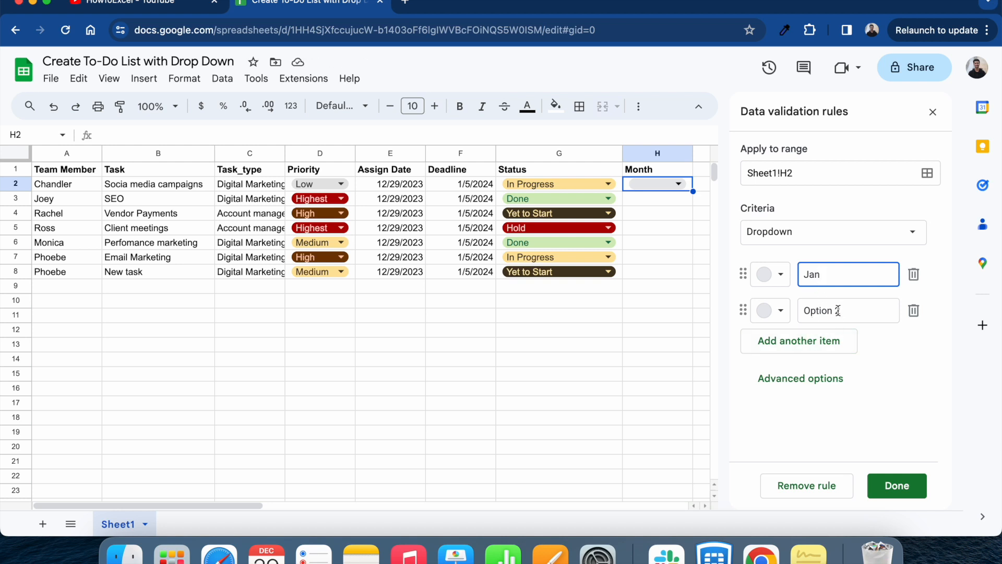
click(933, 112)
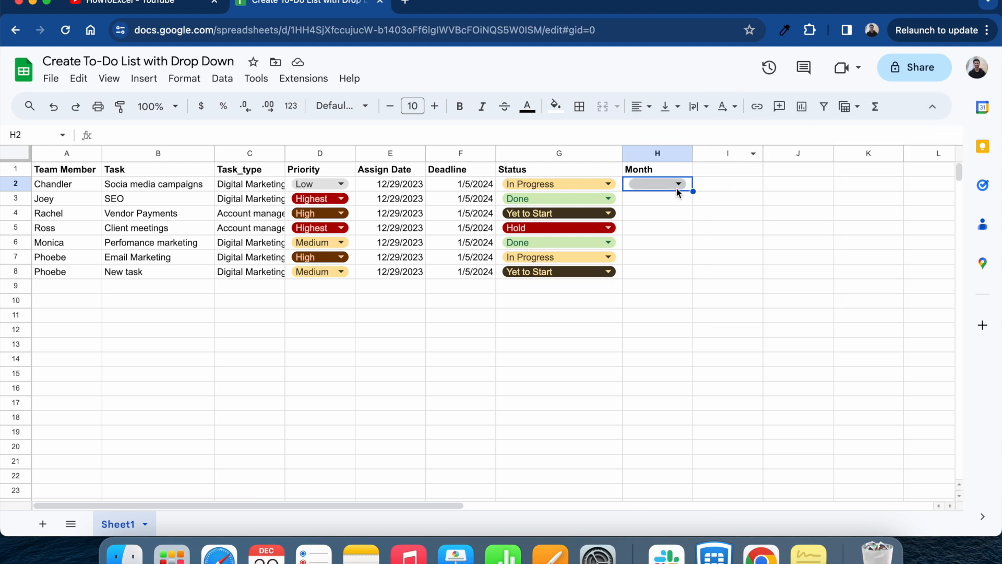
key(Delete)
Enter Jan in H2 and Feb in H3 of the Month column
text(Jan)
key(Return)
text(Feb)
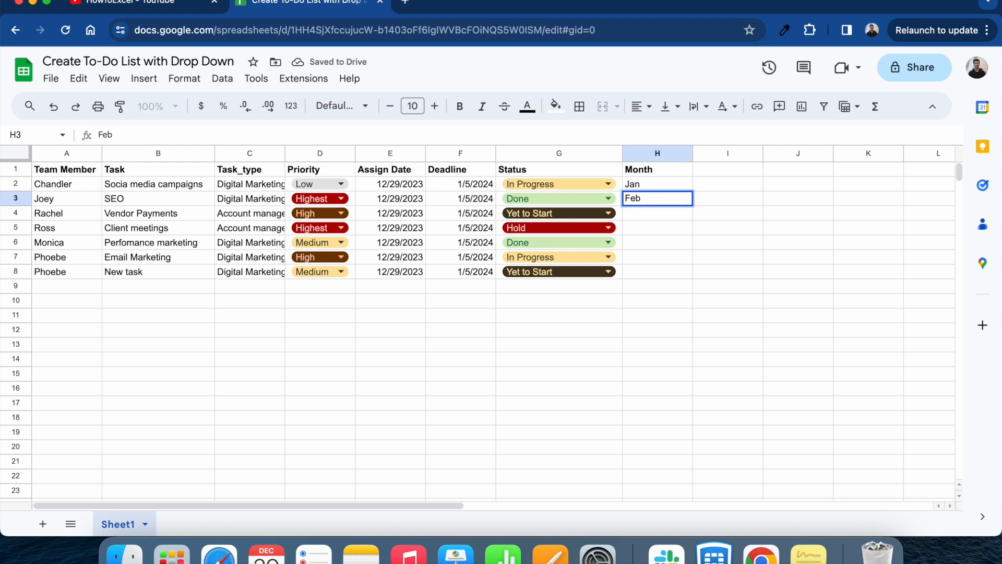
key(Return)
Extend the month series from H2:H3 down column H, clearing the surplus entries below Dec in H13
key(Up)
key(Up)
key(shift+Down)
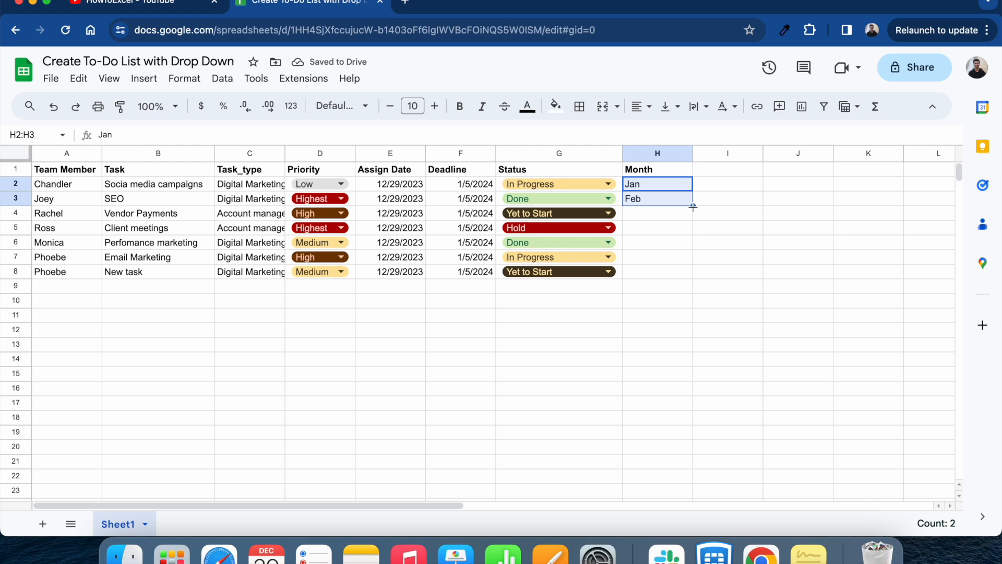
drag(694, 206, 688, 374)
click(666, 361)
key(shift+Down)
key(Delete)
key(Up)
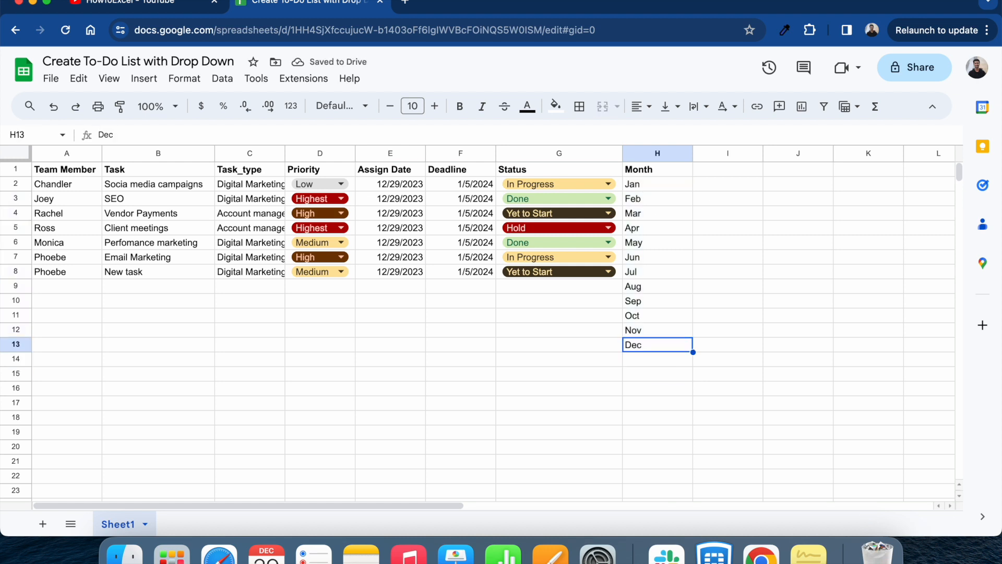
key(ctrl+shift+Up)
key(shift+Down)
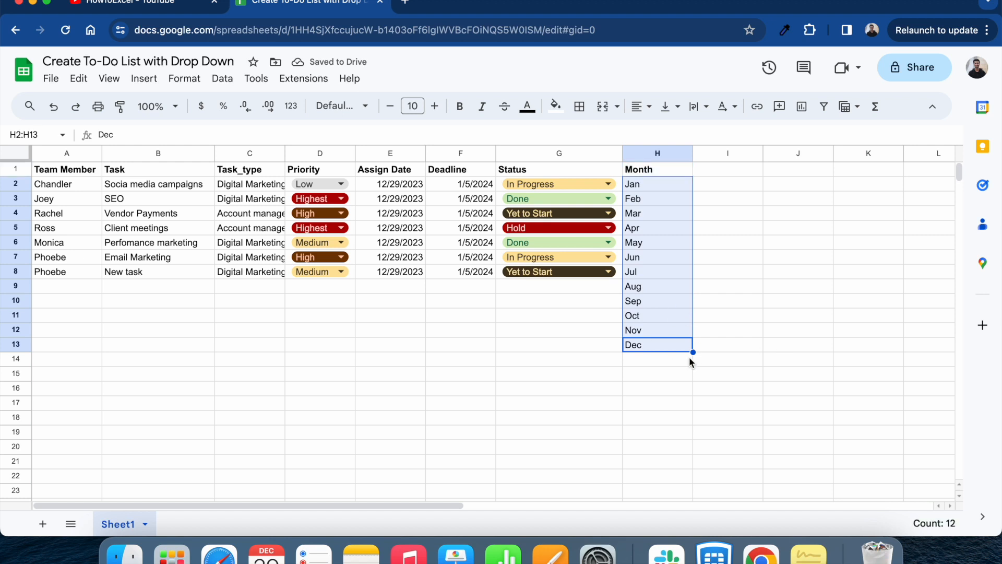
click(667, 374)
key(Up)
key(Up)
key(ctrl+shift+Up)
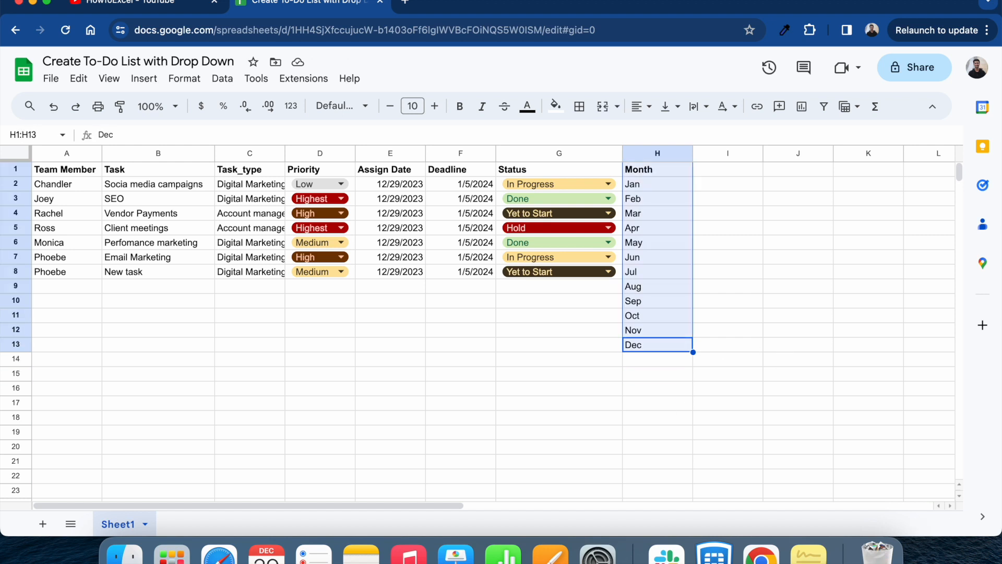
key(shift+Down)
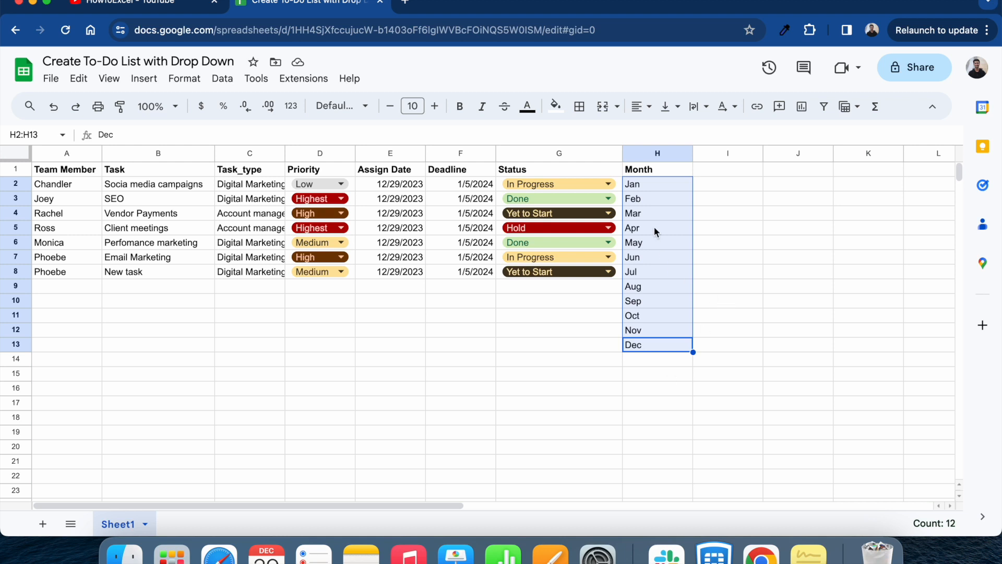
Add a drop-down validation rule to H2:H13 with the months Jan through Dec as its options
click(651, 184)
key(ctrl+shift+Down)
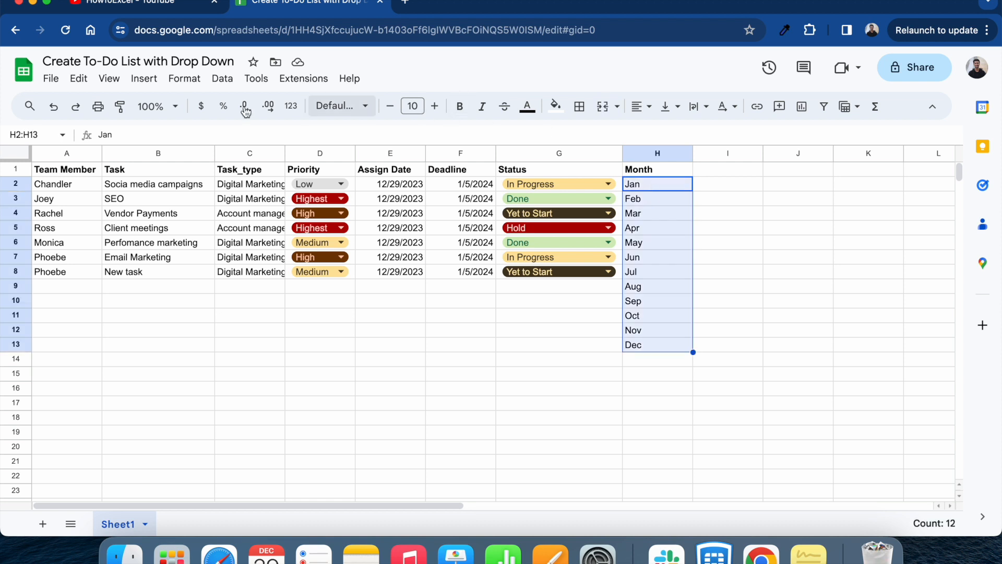
click(223, 79)
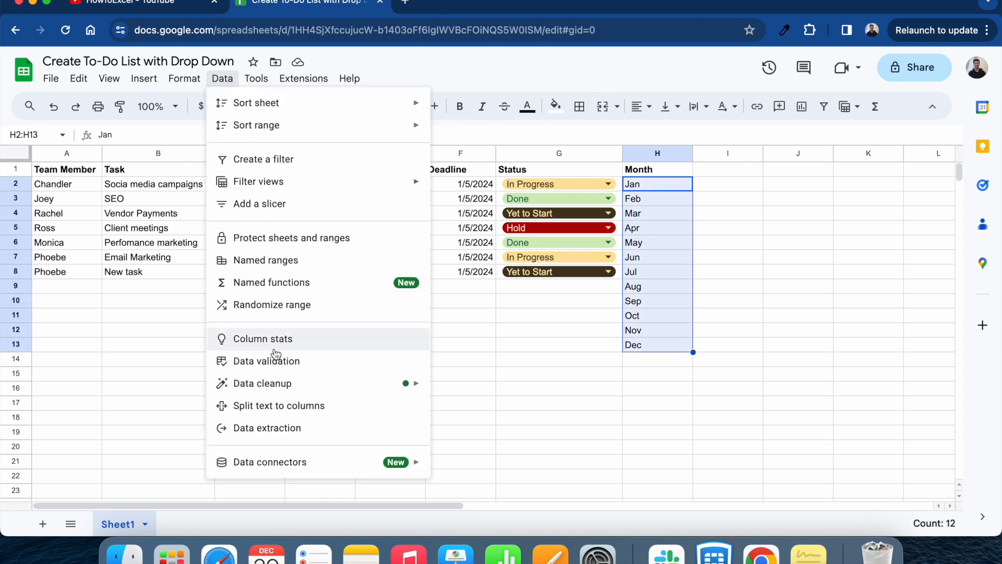
click(272, 361)
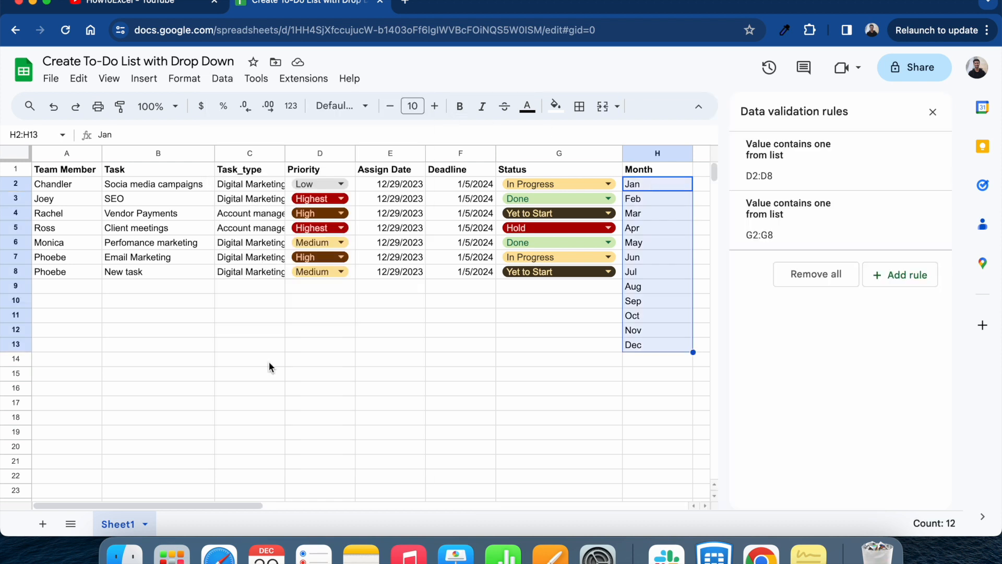
click(898, 286)
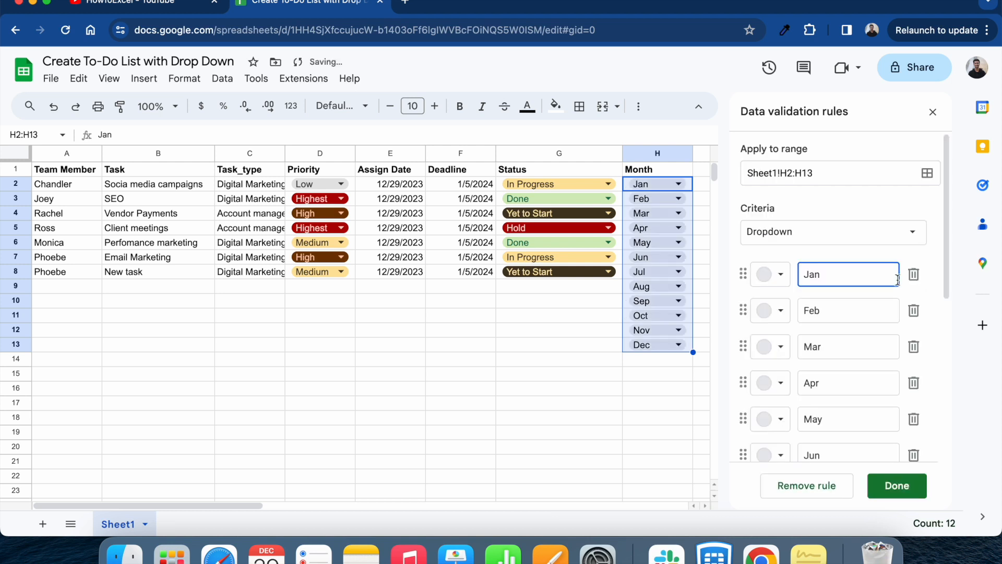
scroll(842, 334, down, 5)
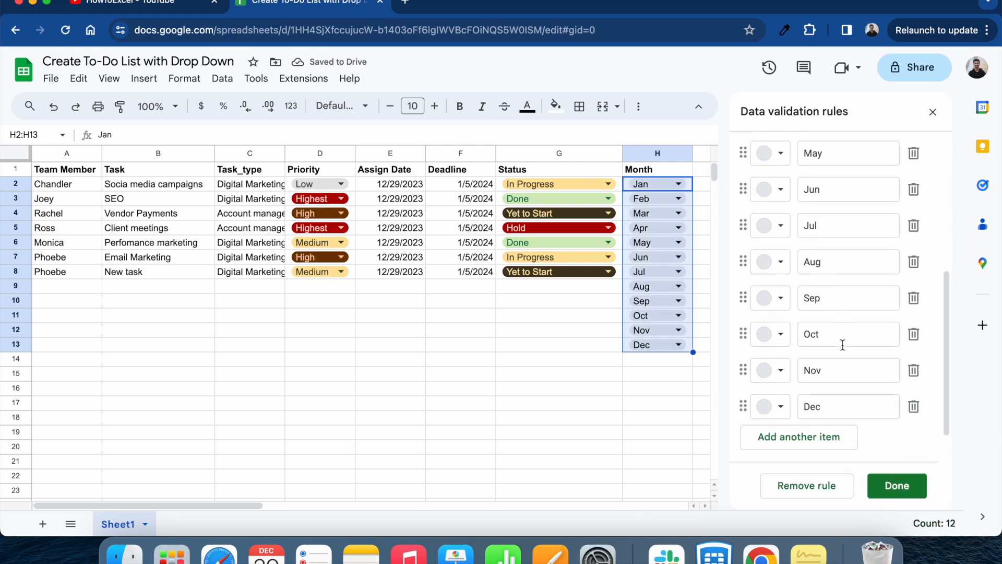
scroll(841, 343, up, 5)
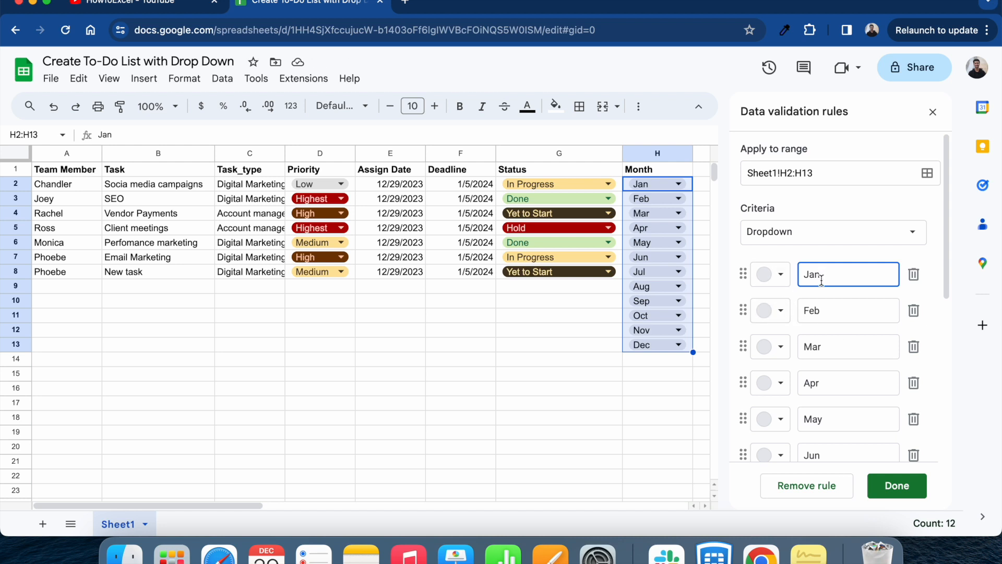
click(782, 282)
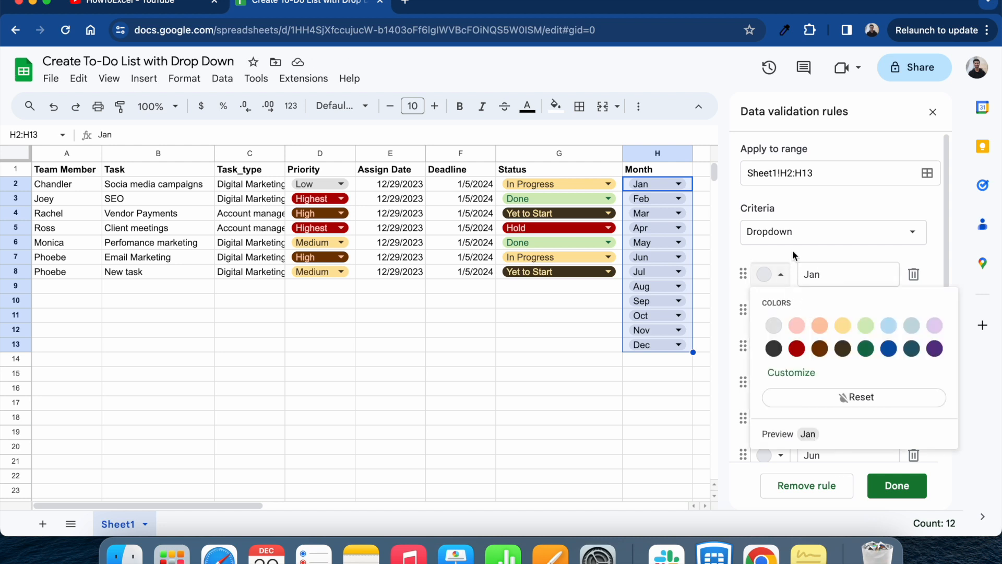
click(793, 252)
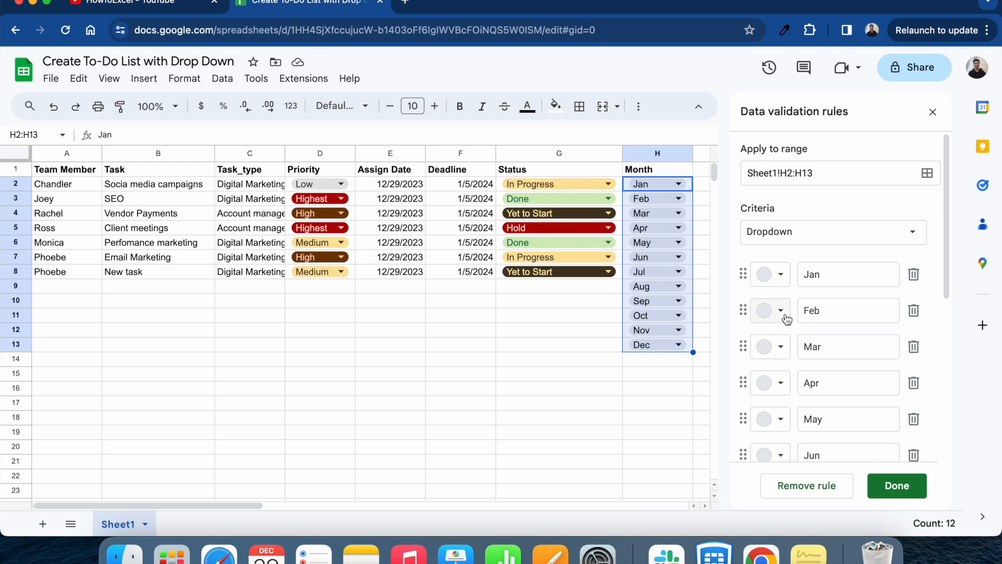
click(896, 485)
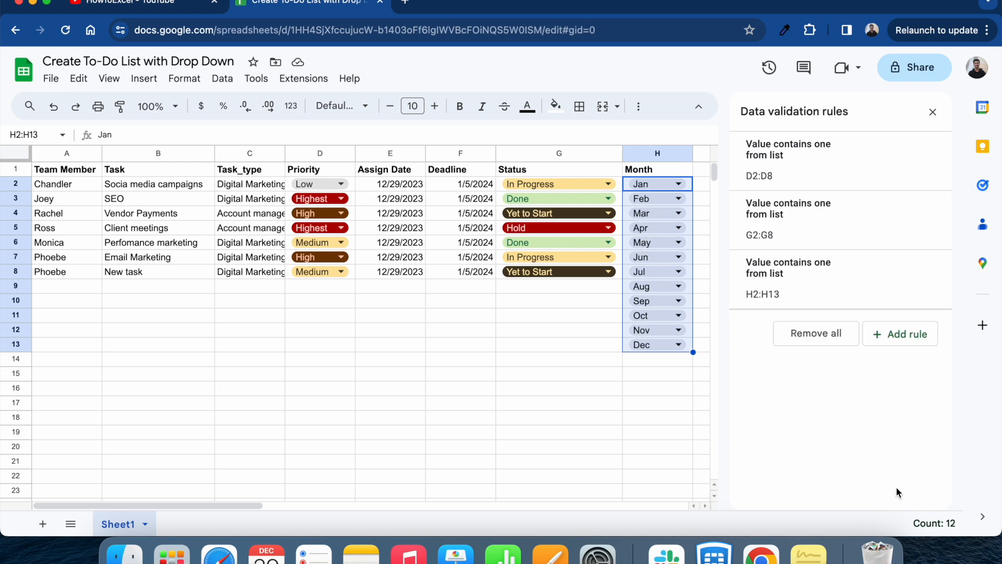
click(680, 403)
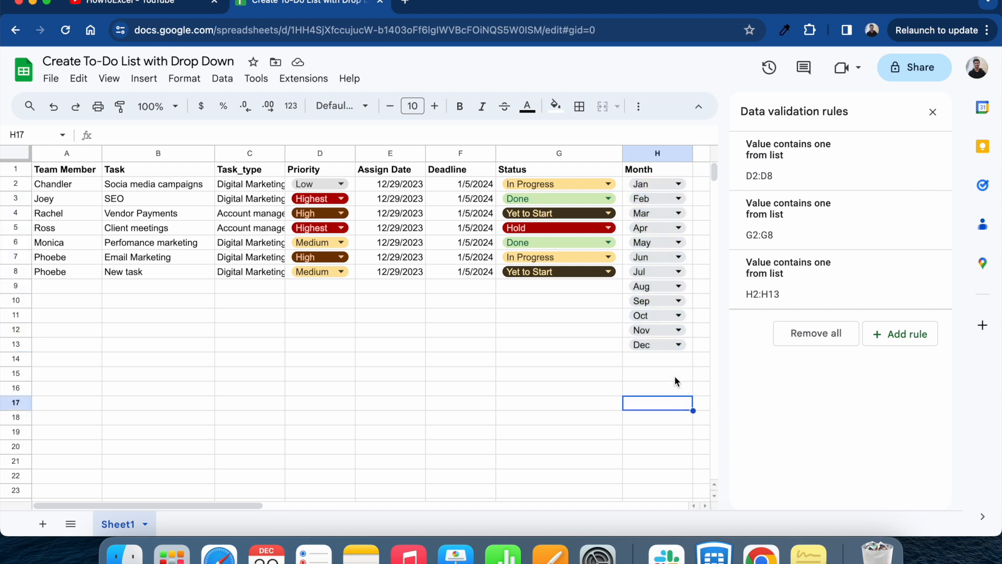
click(933, 112)
Clear the month values Aug to Dec from H9:H13
click(588, 290)
key(Right)
key(shift+Down)
key(shift+Down)
key(shift+Down)
key(shift+Down)
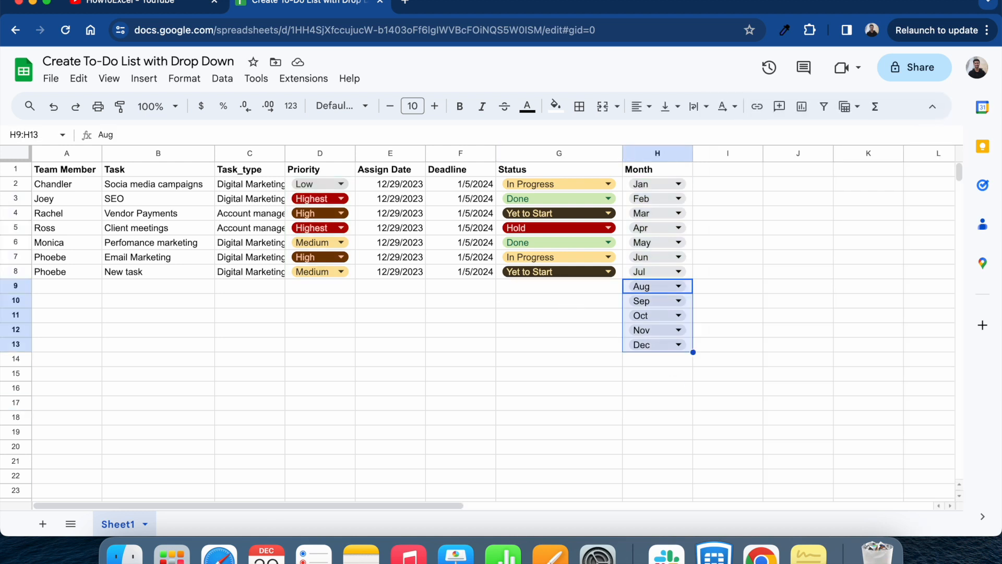
key(Delete)
Clear the month values from H3:H8, keeping only Jan in H2
key(Up)
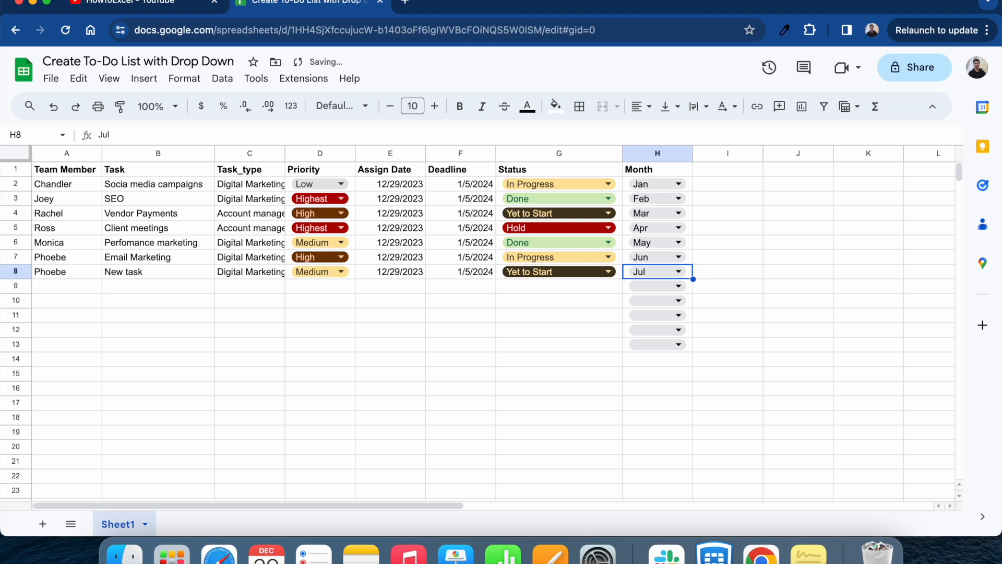
key(shift+Up)
key(shift+Up)
key(shift+Up)
key(shift+Up)
key(shift+Up)
key(Delete)
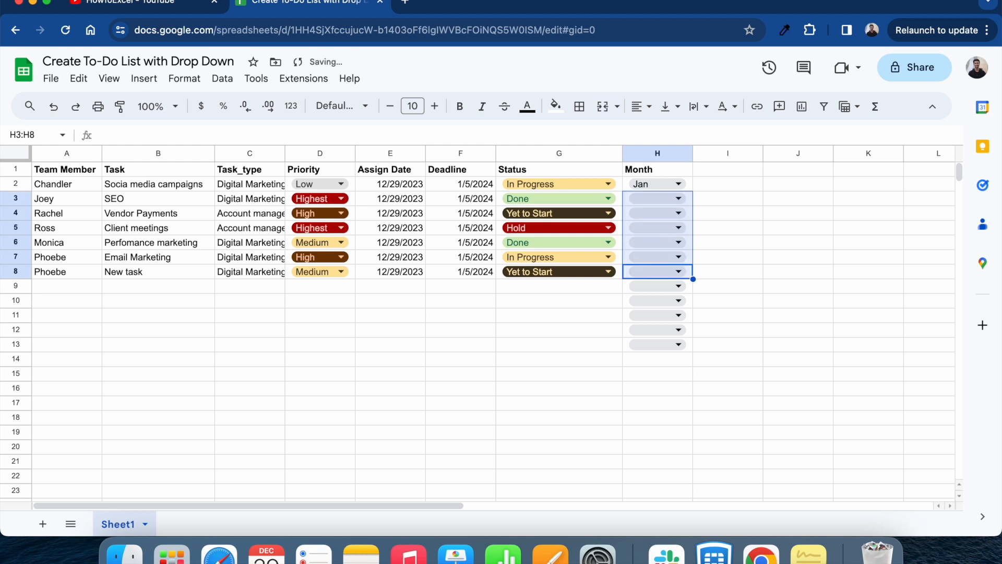
Set the Month to Feb in H3, Jan in H4 and Feb in H5
click(676, 199)
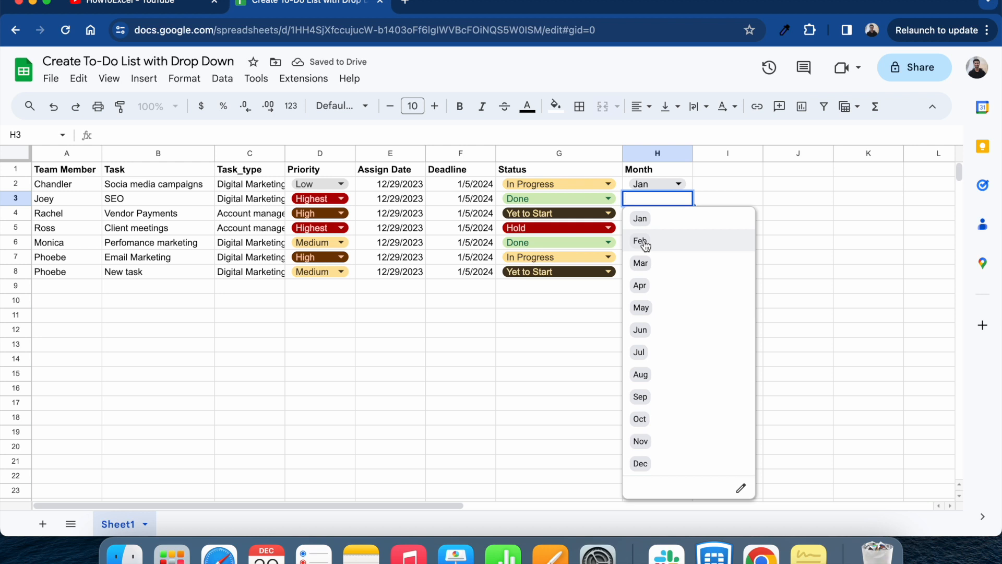
click(646, 242)
click(676, 215)
click(647, 236)
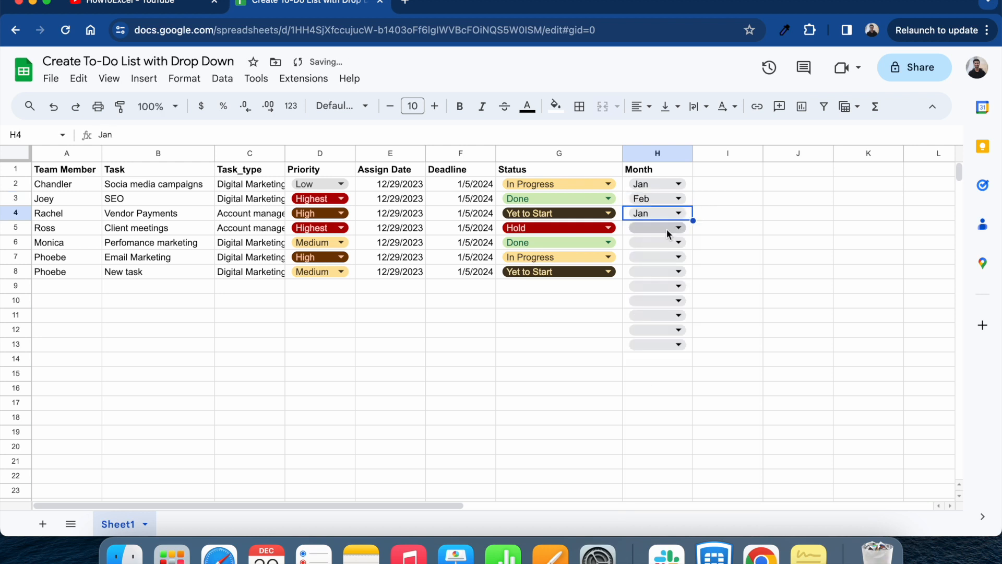
click(668, 232)
click(642, 269)
Set the Month to Feb in both H6 and H7
click(677, 241)
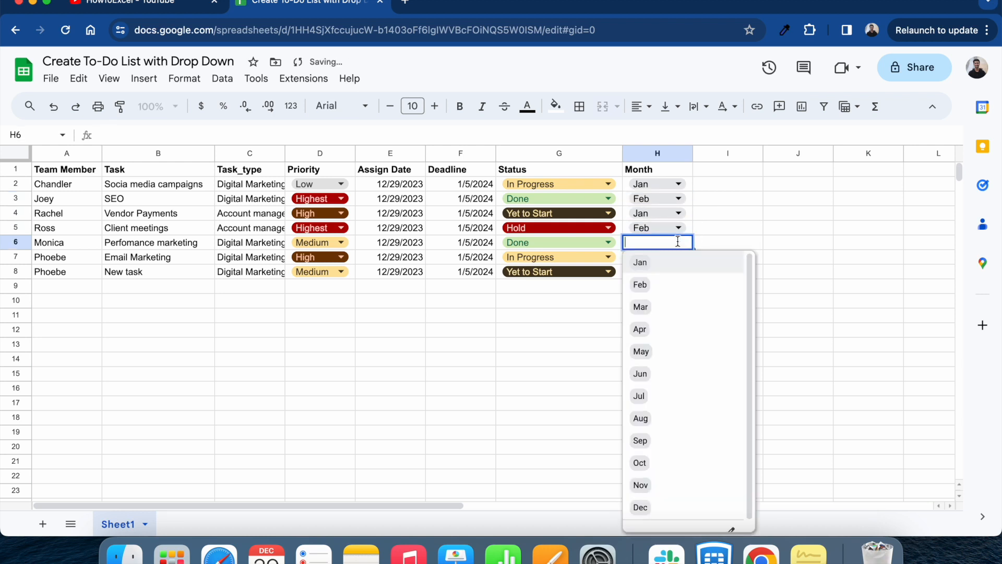
click(640, 285)
click(675, 256)
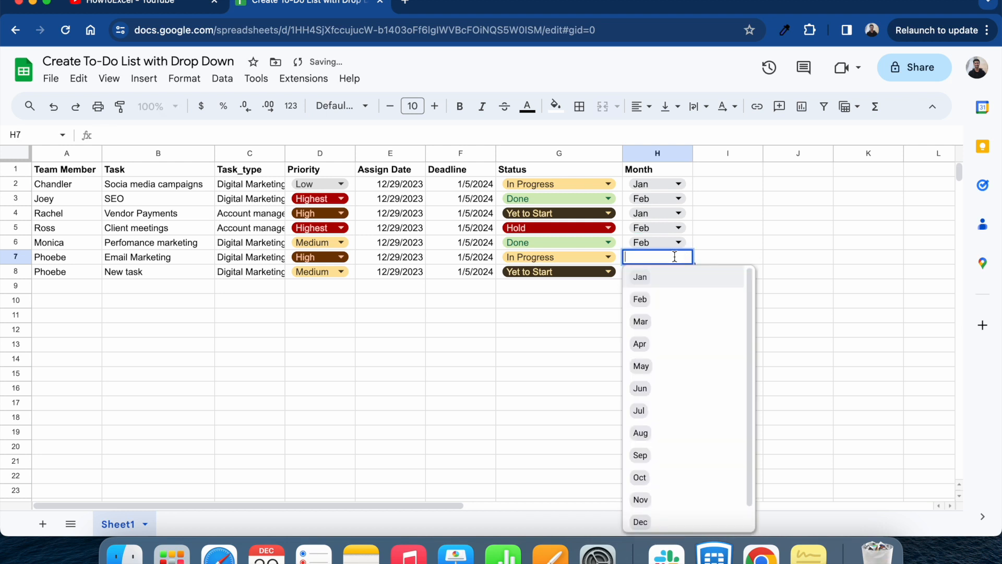
click(641, 299)
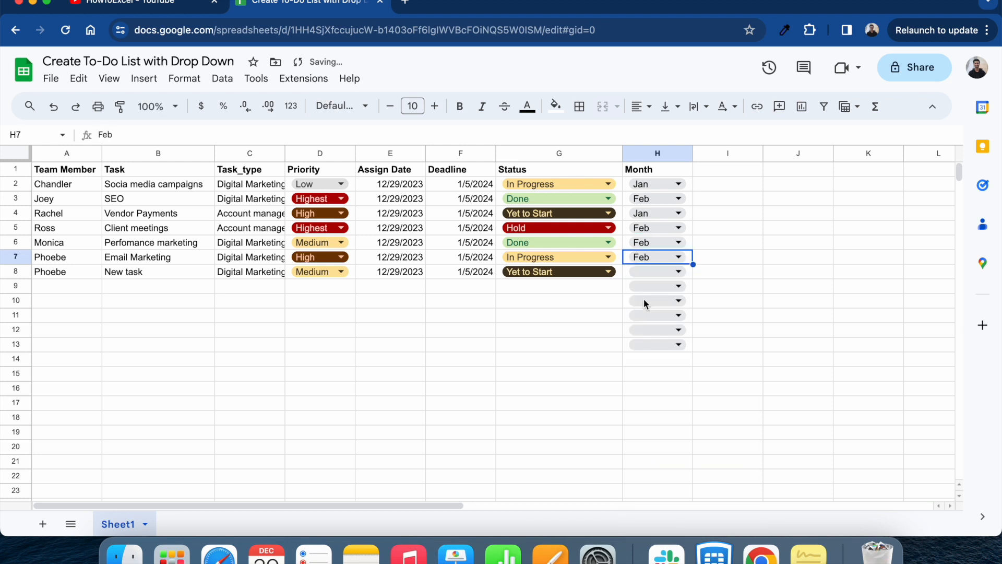
Remove the unused drop-downs below the task list, from H9 downward, and return to H2
click(600, 290)
key(Right)
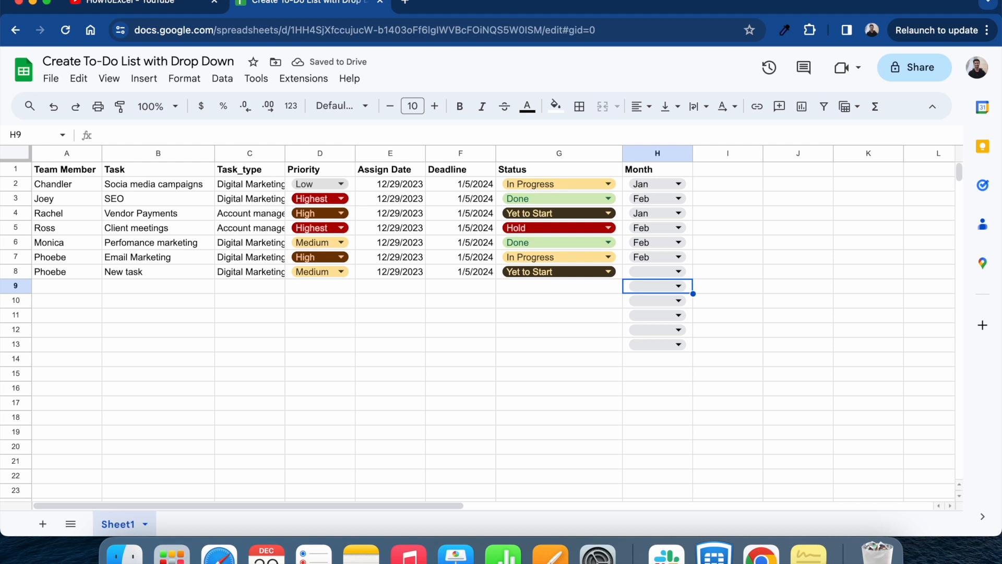
key(super+shift+Down)
key(Delete)
key(Up)
key(Up)
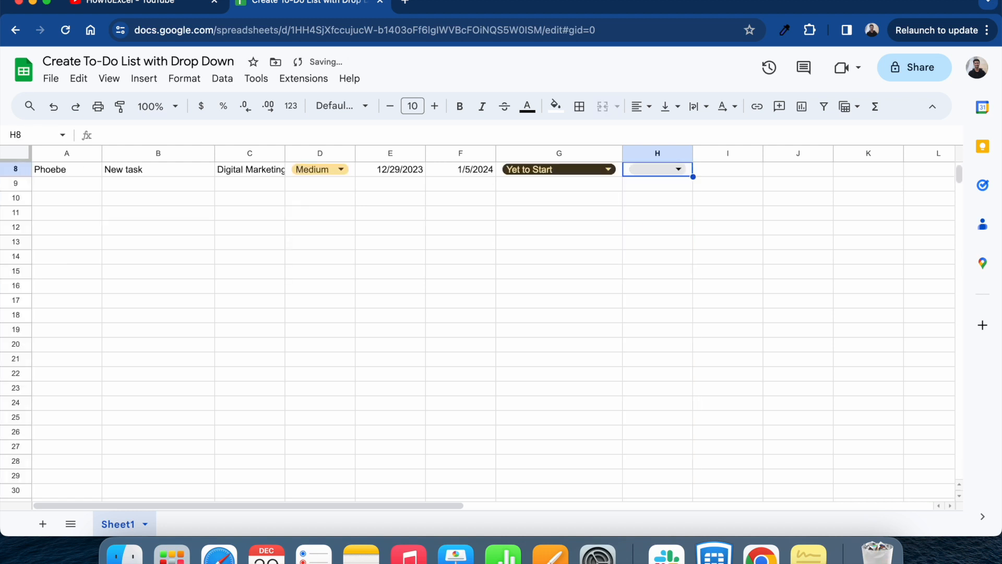
key(super+Up)
key(Down)
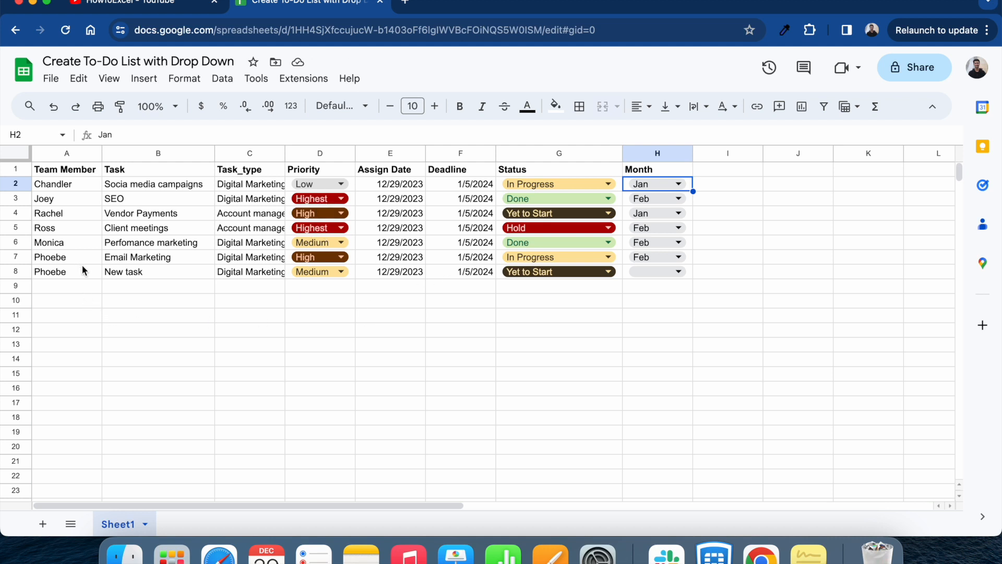
Copy the team members in A4:A6 into the Team Member cells A9:A12, with the last one repeated
drag(57, 214, 59, 253)
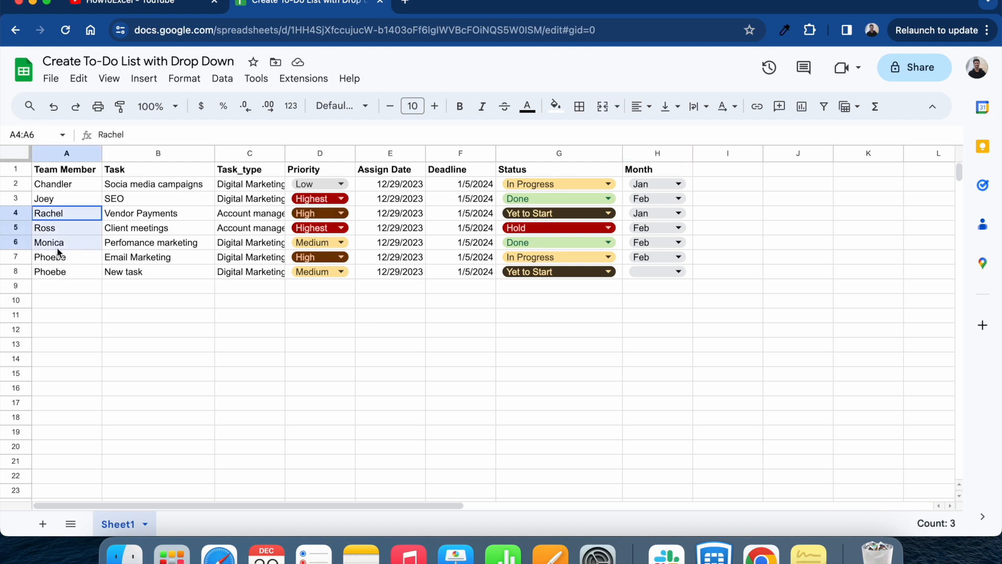
key(super+c)
key(Down)
key(Down)
key(Down)
key(Down)
key(Down)
key(Down)
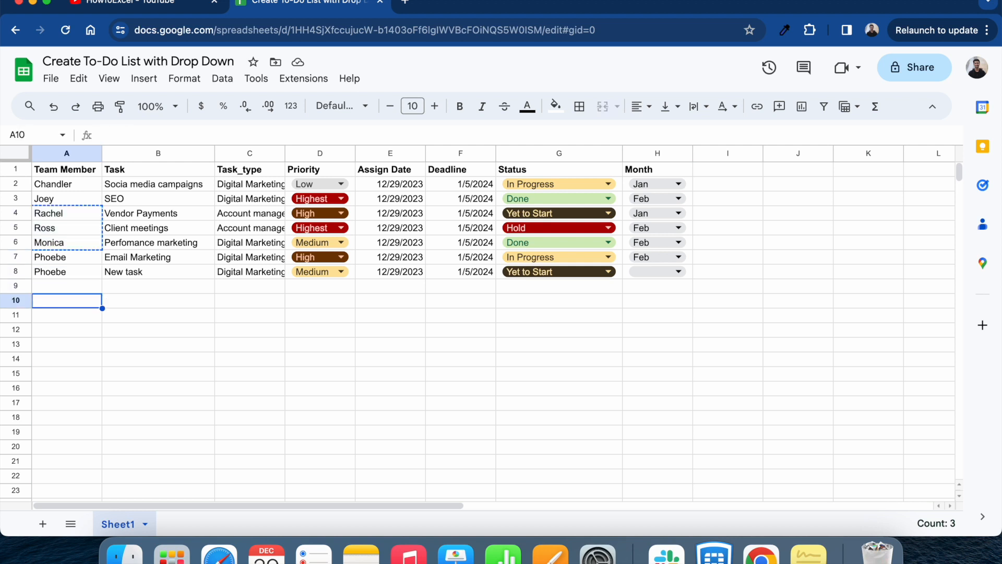
key(super+v)
key(Up)
key(super+v)
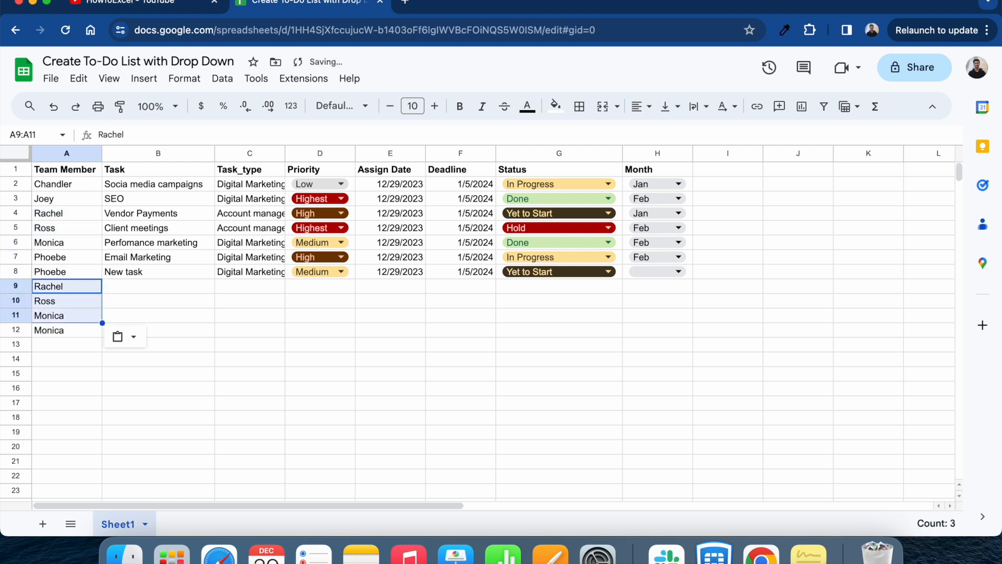
Copy the tasks Vendor Payments, Client meetings and Perfomance marketing from B4:B6 into B9:B11
key(Right)
key(Up)
key(Up)
key(Up)
key(Up)
key(Up)
key(shift+Down)
key(shift+Down)
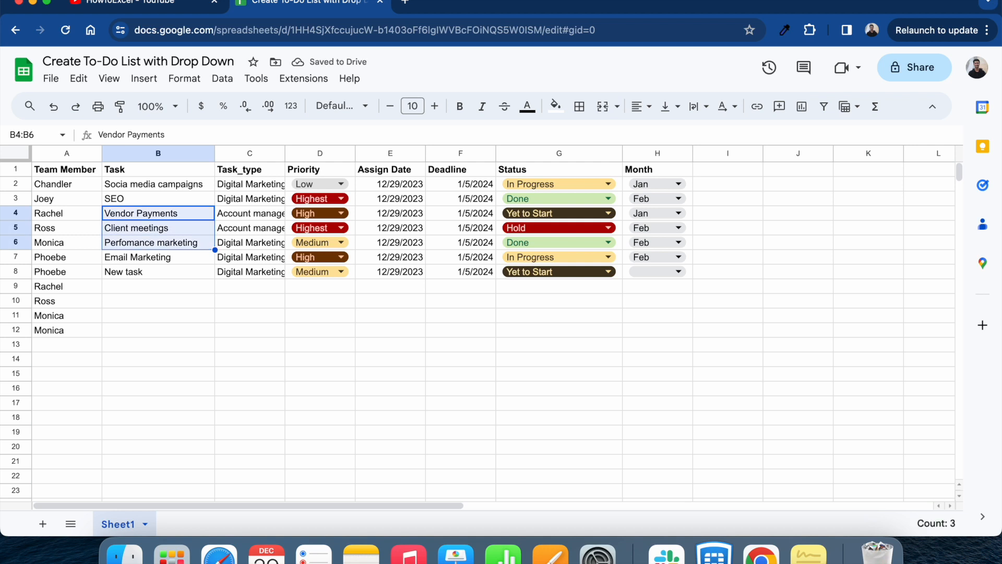
key(super+c)
key(Down)
key(Down)
key(Down)
key(Down)
key(Down)
key(super+v)
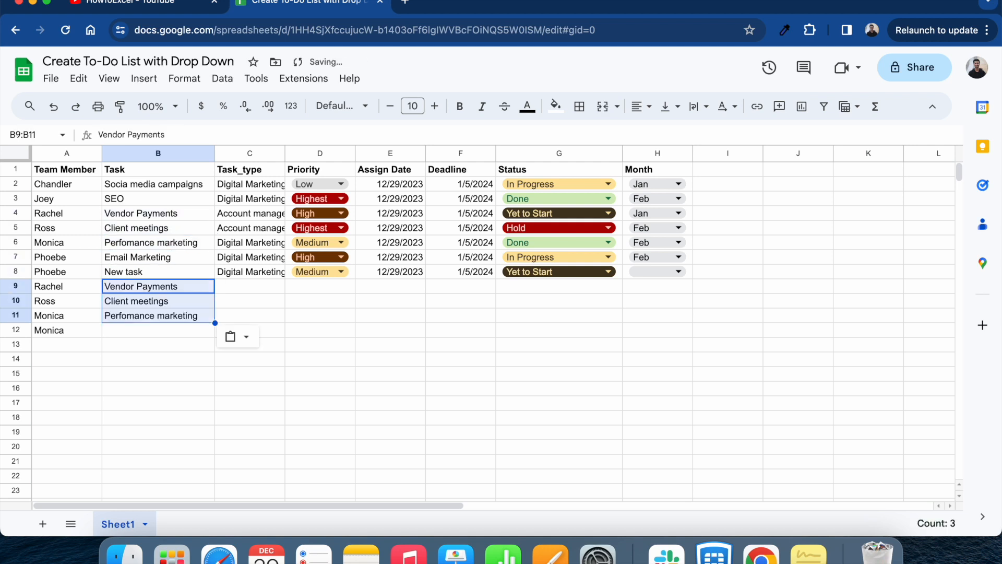
Copy the Perfomance marketing task from B11 into B12
key(Down)
key(Down)
key(super+c)
key(Down)
key(super+v)
key(Up)
key(Up)
key(Up)
key(Up)
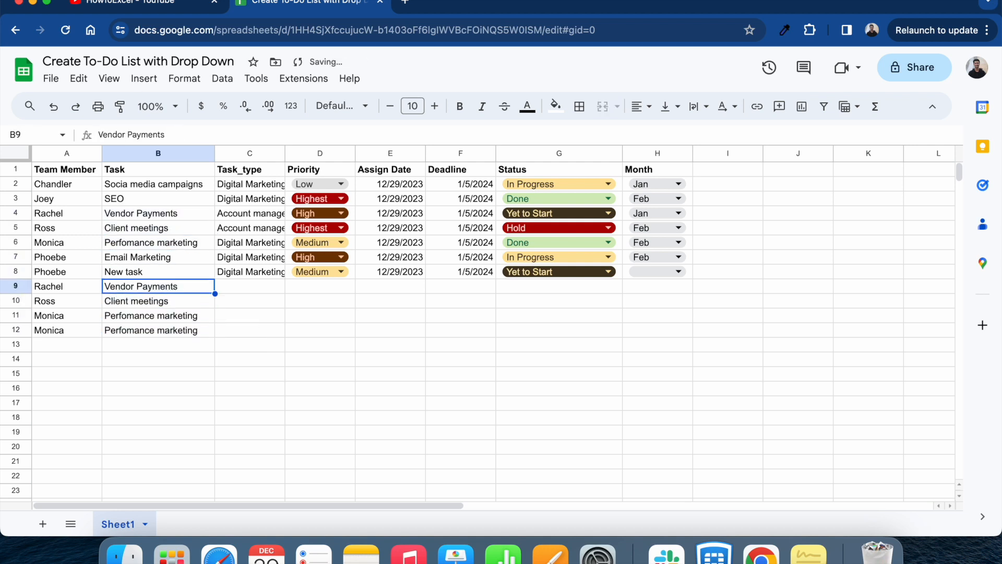
Copy the Digital Marketing task types from the rows above into C9:C11
key(Right)
key(Up)
key(Up)
key(shift+Down)
key(shift+Down)
key(super+c)
key(Down)
key(Down)
key(Down)
key(Down)
key(Up)
key(super+v)
Copy the Digital Marketing task type from C11 into C12
key(Down)
key(Down)
key(super+c)
key(Down)
key(super+v)
key(Up)
key(Up)
key(Up)
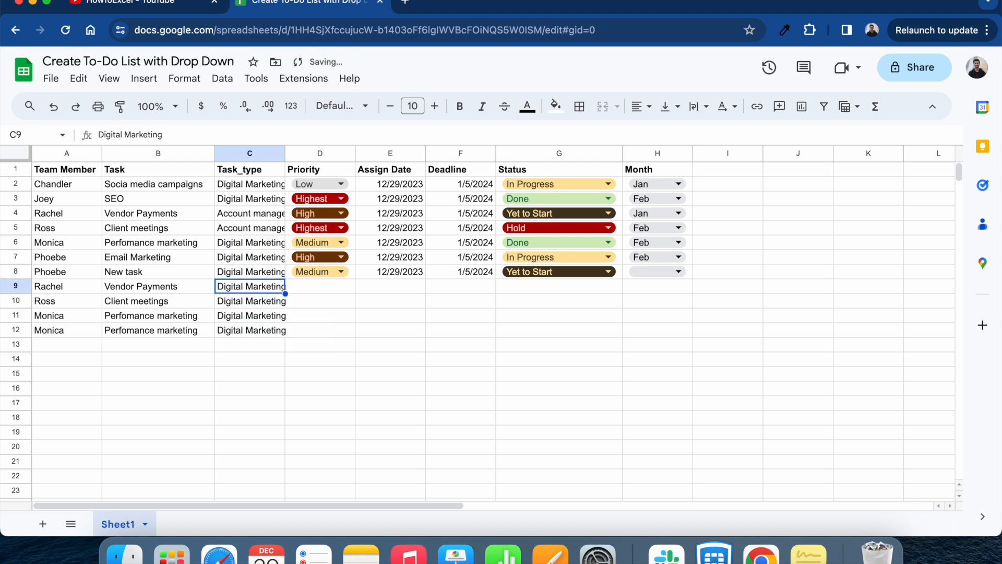
Copy the Medium priority drop-down from D8 into D9:D12
key(Up)
key(Right)
key(super+c)
key(Down)
key(super+v)
key(Down)
key(super+v)
key(Down)
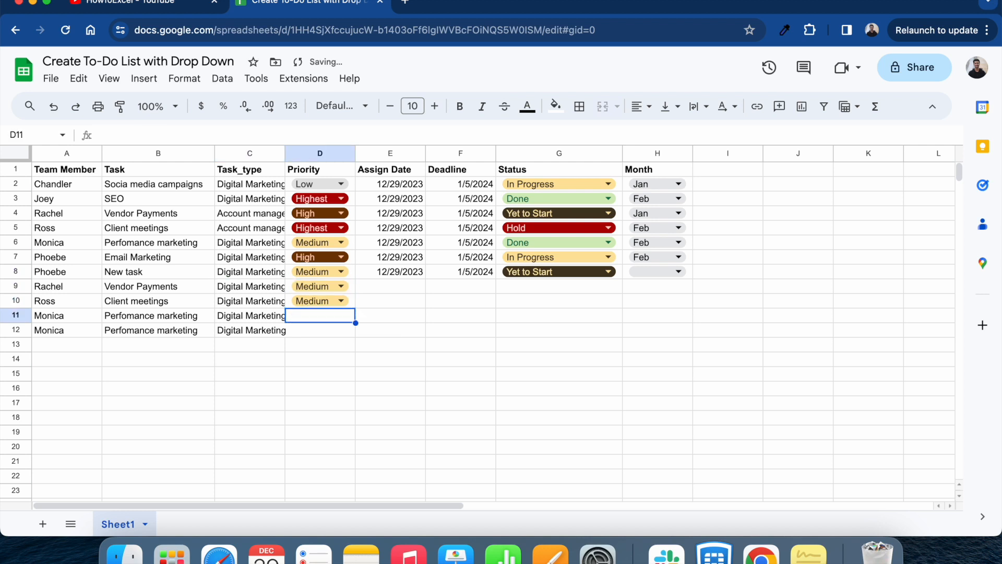
key(super+v)
key(Down)
key(super+v)
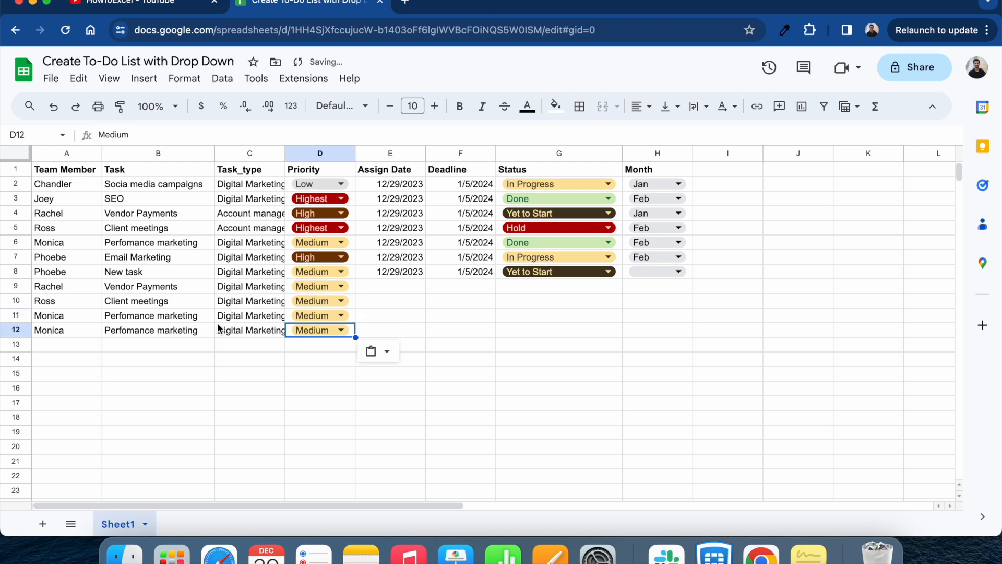
Set the Priority to Low in D10 and to Medium in D11
click(303, 301)
click(306, 364)
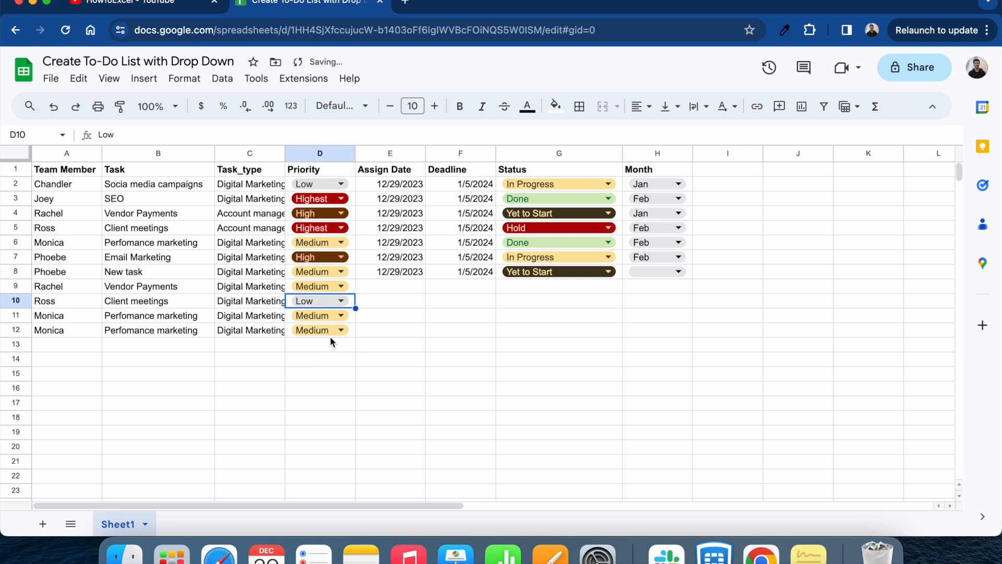
click(316, 315)
click(321, 357)
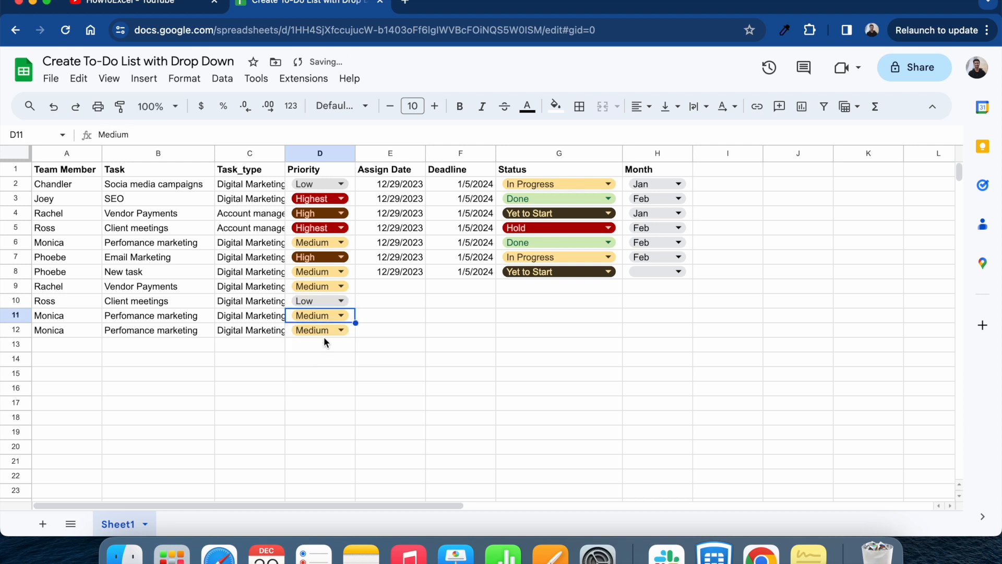
Copy the assign date from E8 into E9 and change it to 12/30/2023
click(400, 271)
key(Down)
key(ctrl+v)
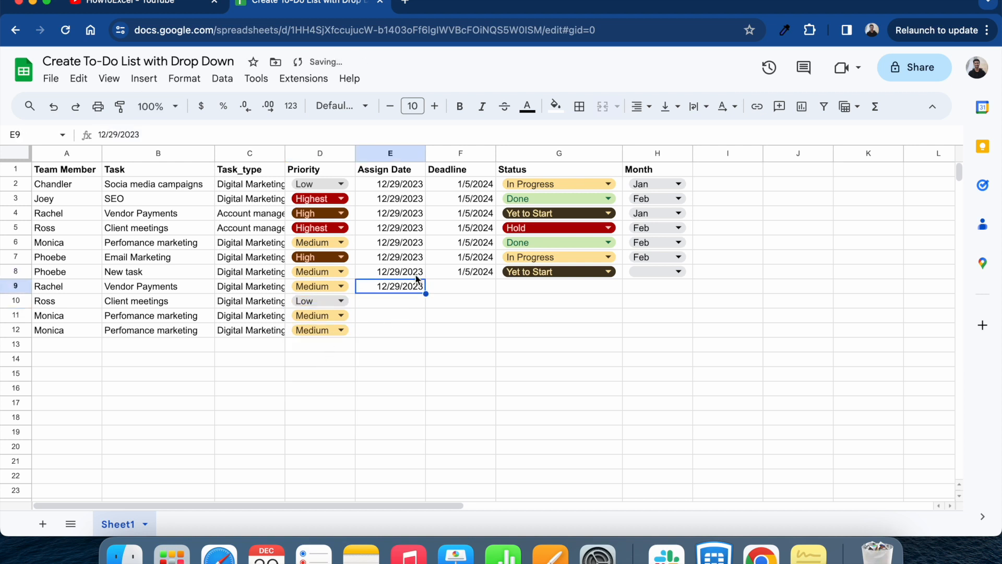
double_click(402, 286)
click(439, 399)
Copy the 12/30/2023 assign date from E9 into E10:E12
key(ctrl+c)
key(Down)
key(ctrl+v)
key(Down)
key(ctrl+v)
key(Down)
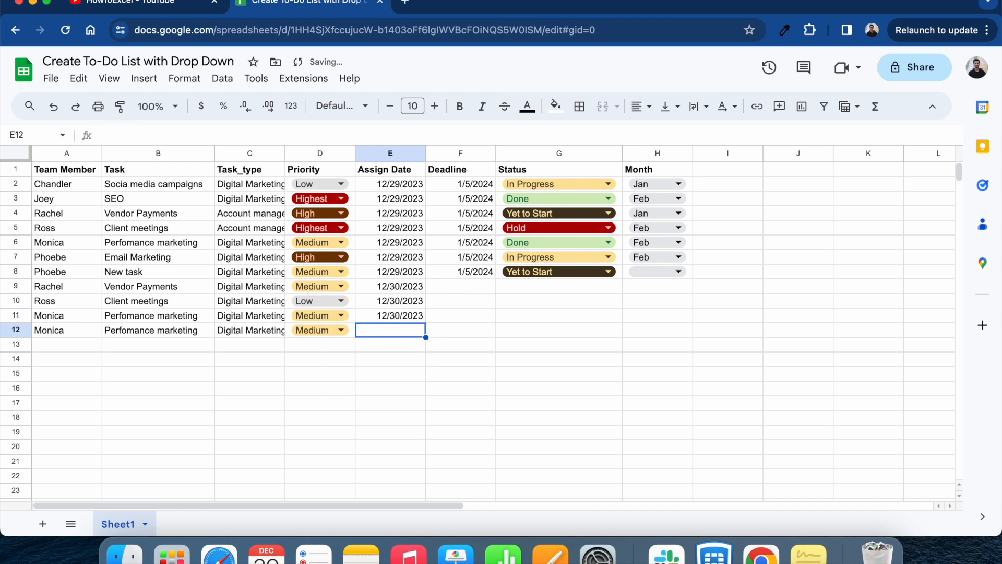
key(ctrl+v)
click(463, 273)
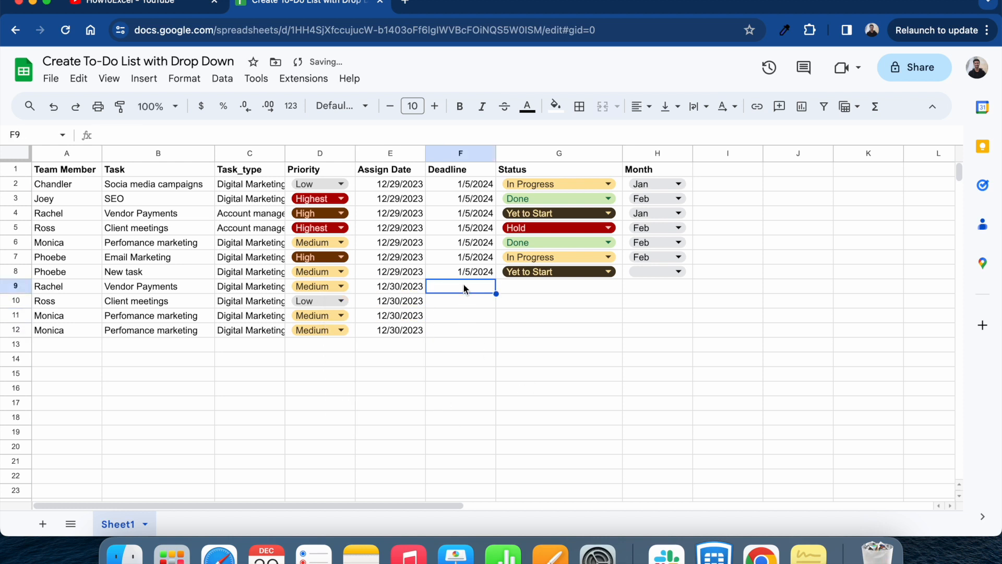
double_click(463, 288)
key(ctrl+v)
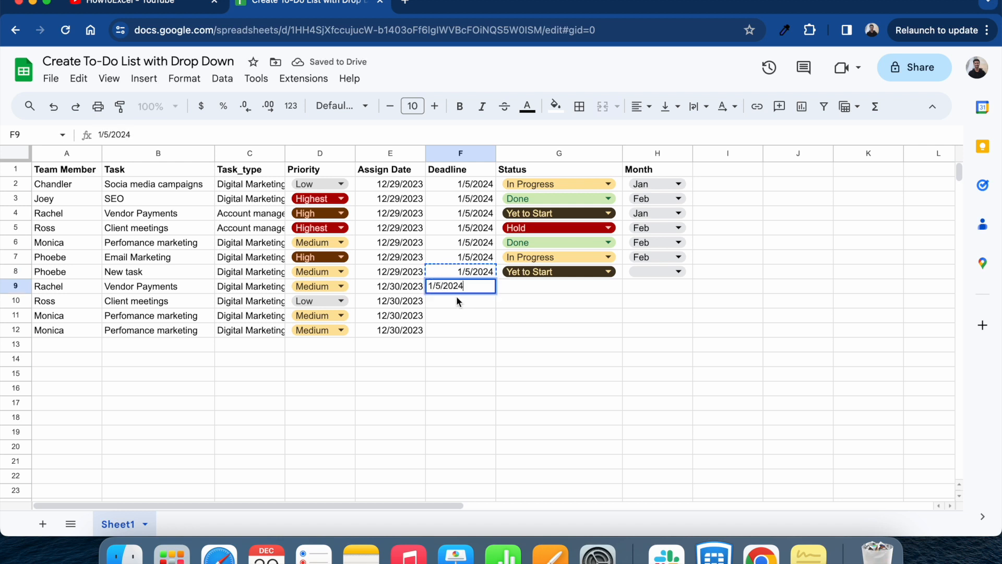
key(Return)
key(ctrl+z)
Copy the 1/5/2024 deadline from F8 into the new task rows directly below it
key(Down)
key(Up)
key(Up)
key(ctrl+c)
key(Down)
key(ctrl+v)
key(Return)
key(ctrl+Down)
key(ctrl+v)
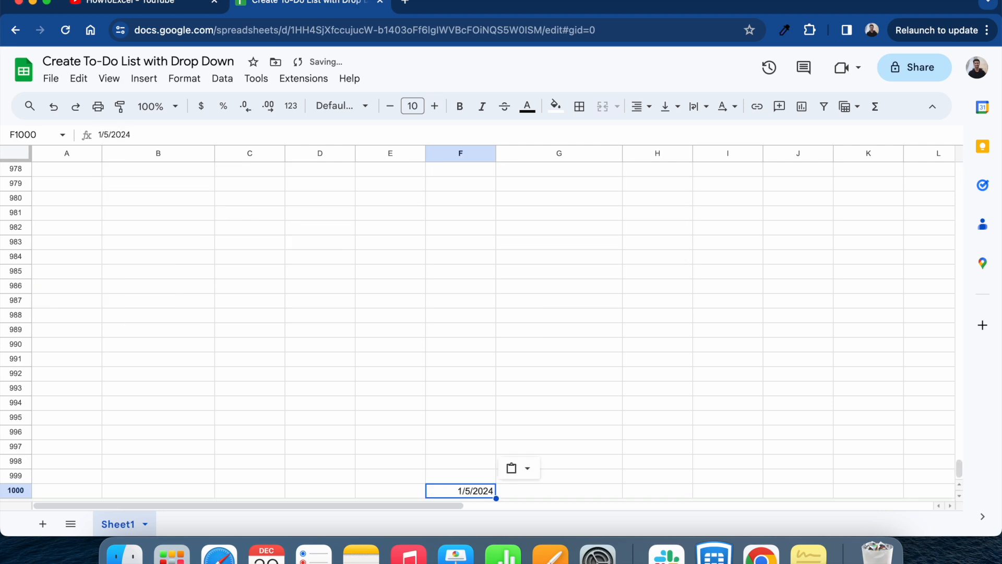
key(ctrl+z)
Fill the remaining Deadline cells down to F12 with 1/5/2024
key(ctrl+Up)
key(Down)
key(ctrl+v)
key(Down)
key(ctrl+v)
key(ctrl+Up)
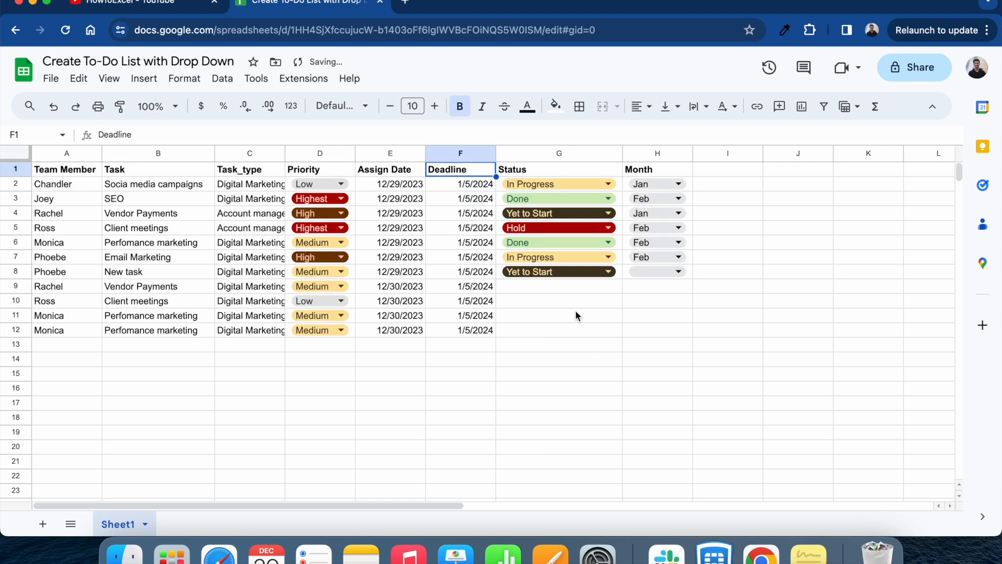
Copy the Yet to Start status drop-down from G8 into G9:G12
click(552, 289)
key(Up)
key(ctrl+c)
key(Down)
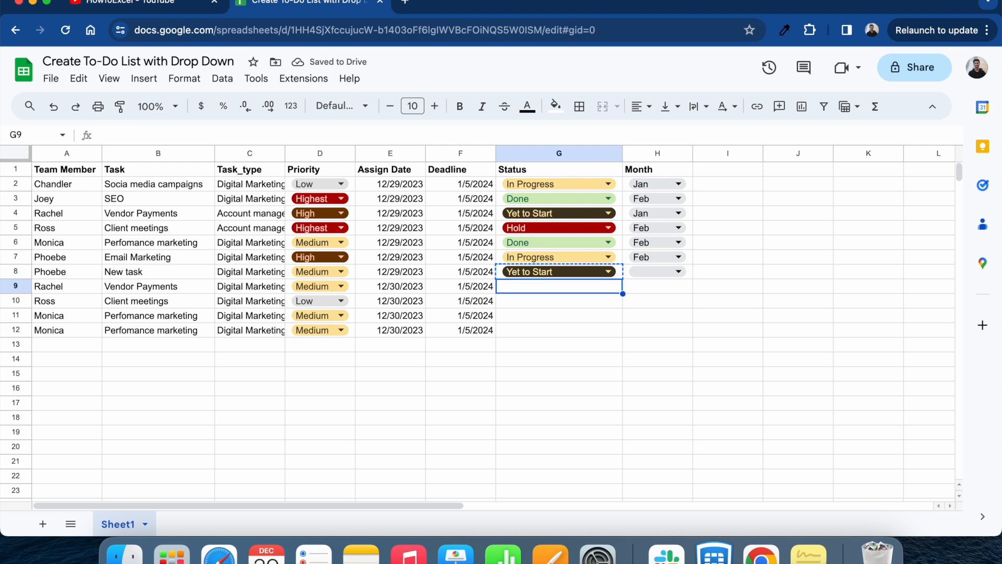
key(ctrl+v)
key(Down)
key(ctrl+v)
key(Down)
key(ctrl+v)
key(Down)
key(ctrl+v)
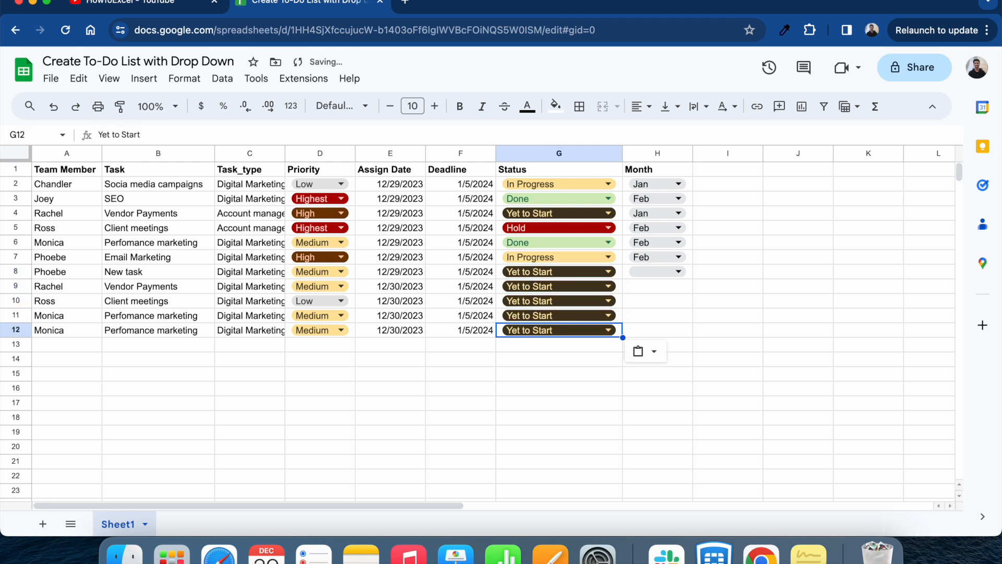
key(Up)
key(Up)
key(Up)
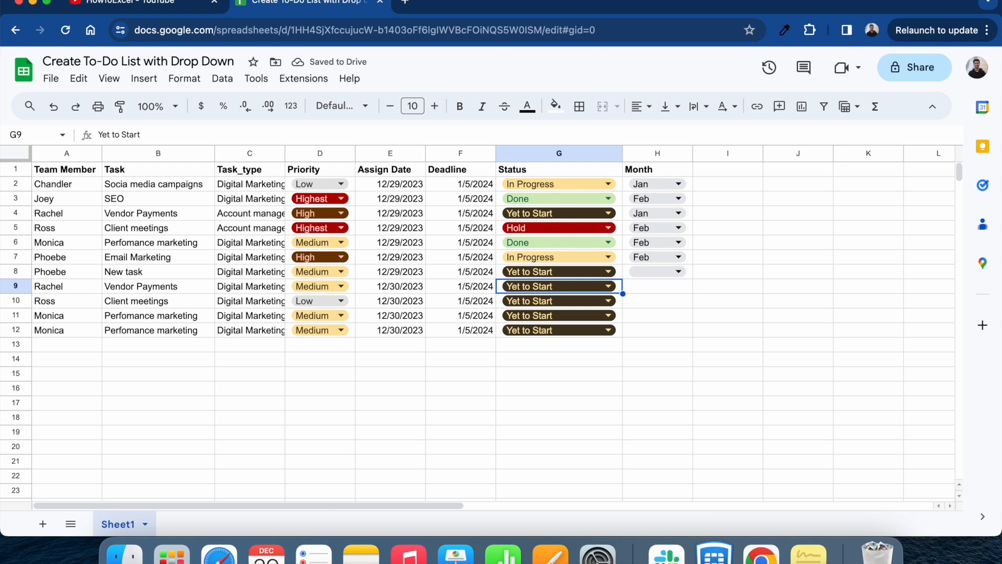
key(Left)
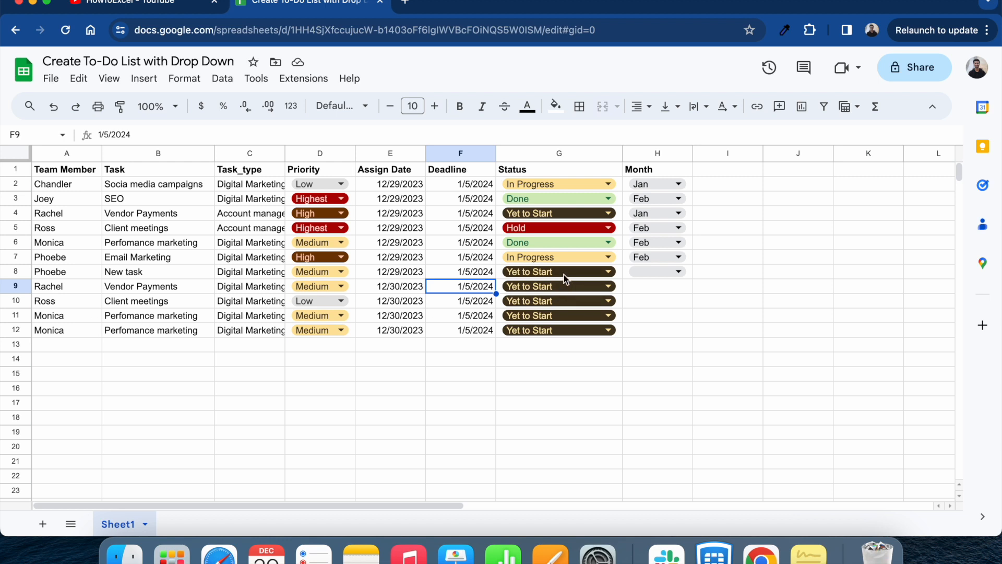
Set the Month to Jan in H8 and copy that drop-down into H9:H12
click(647, 277)
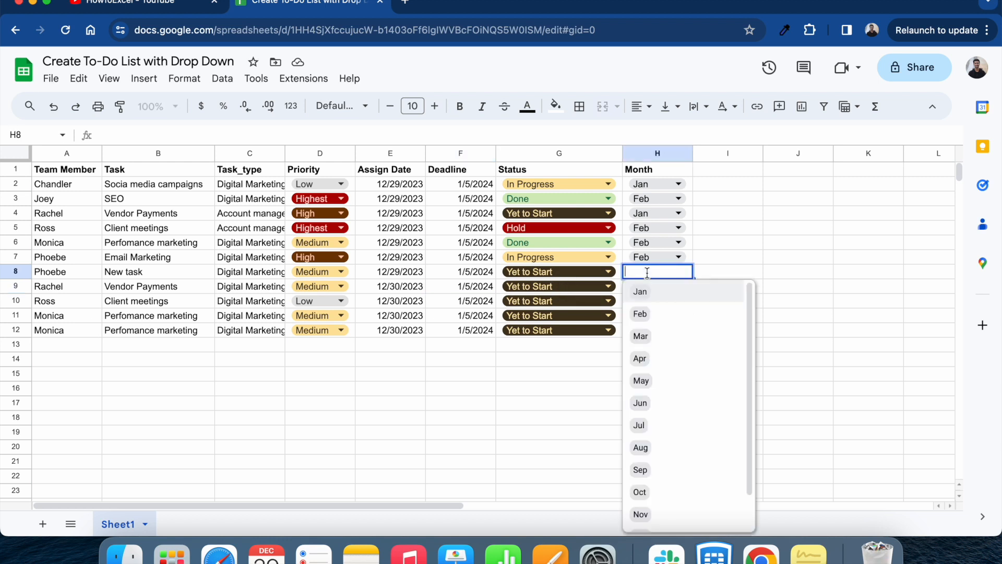
click(638, 294)
key(super+c)
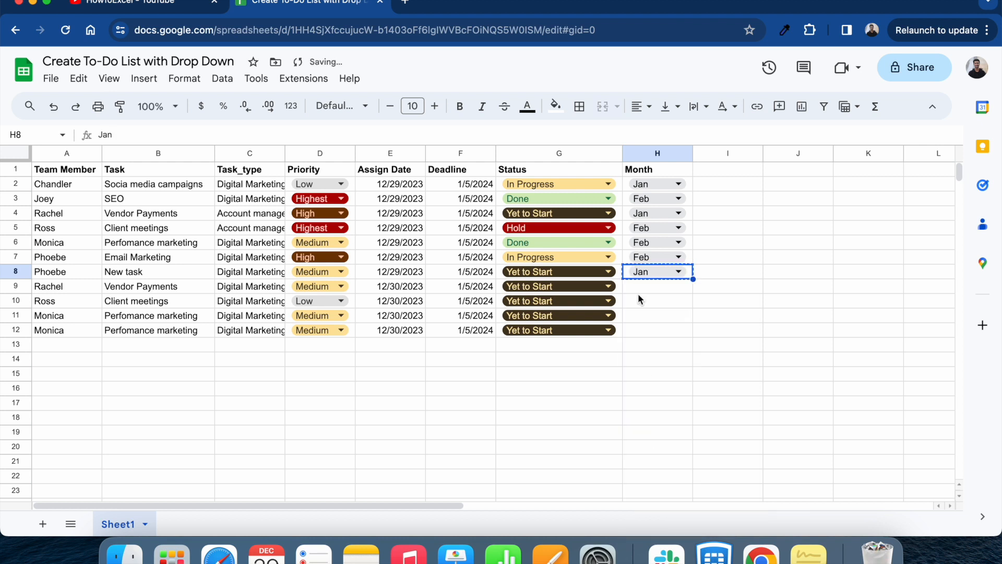
key(Down)
key(super+v)
key(Down)
key(super+v)
key(Down)
key(super+v)
key(Down)
key(super+v)
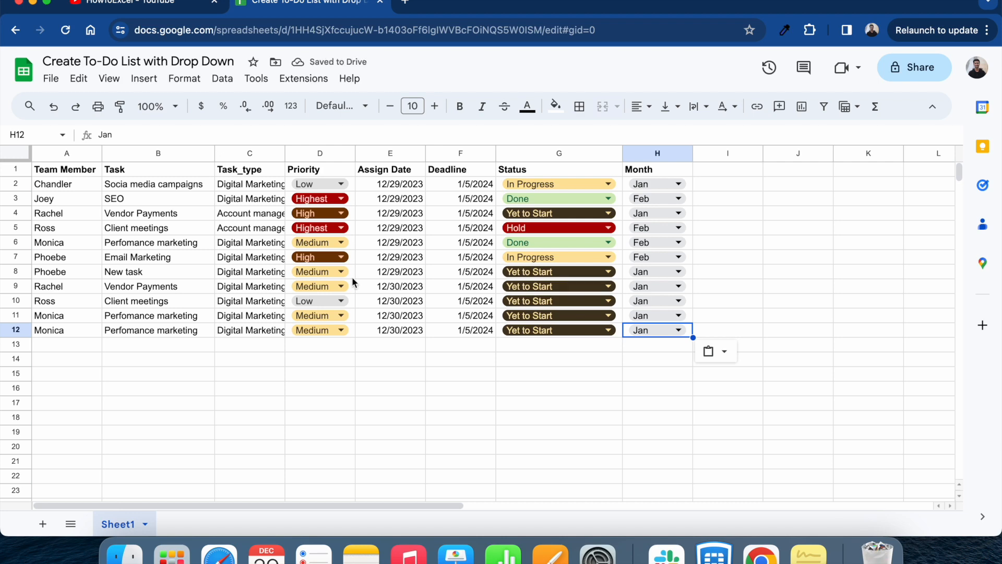
Select the whole sheet and add a filter to its header row
click(18, 155)
click(824, 106)
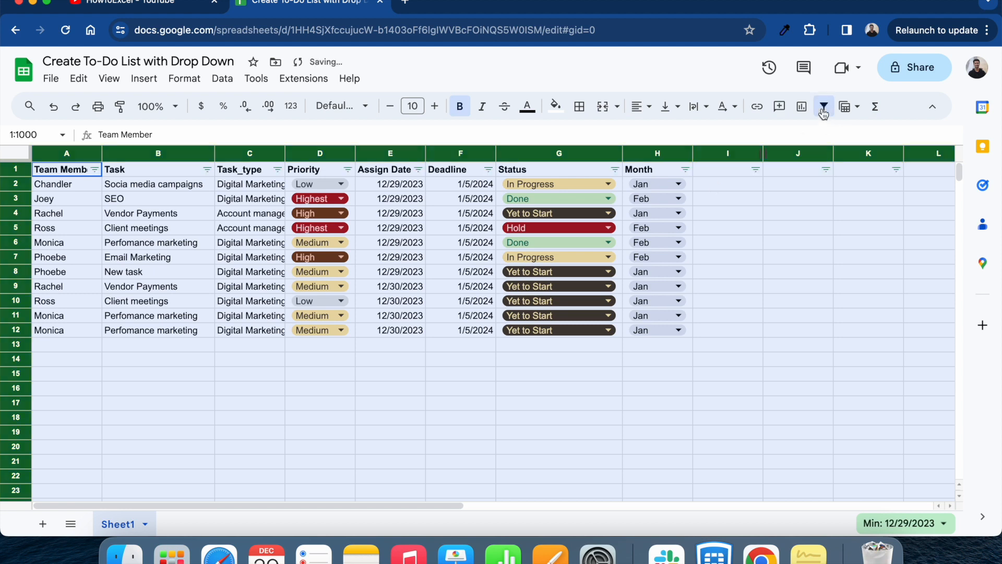
click(436, 332)
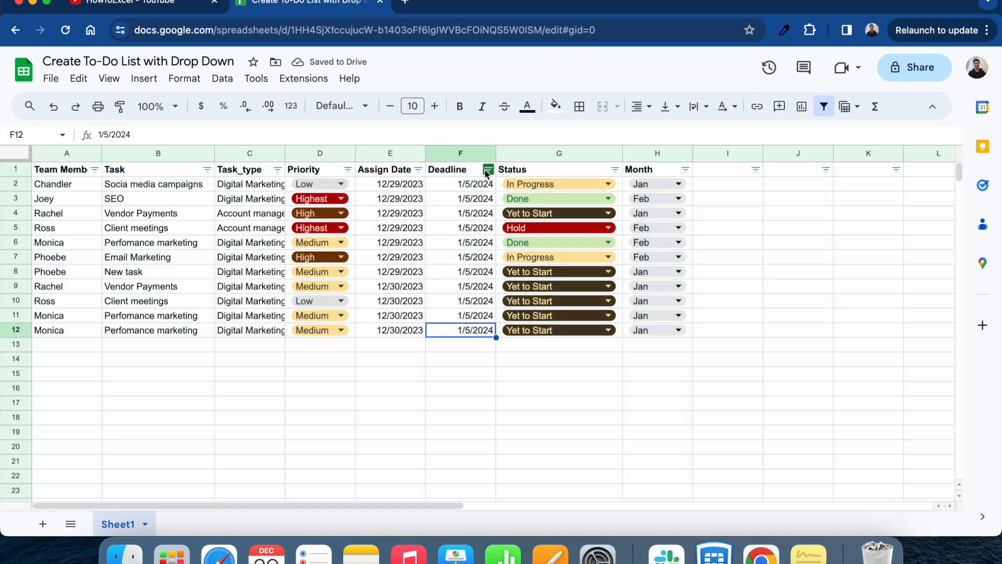
Filter the Priority column to show only the Highest value
click(347, 170)
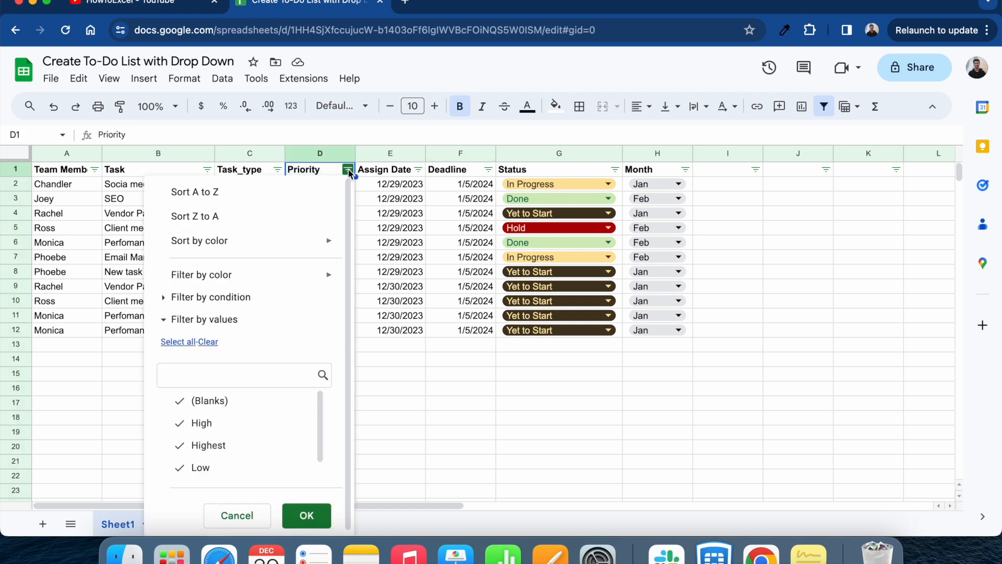
click(208, 341)
click(214, 448)
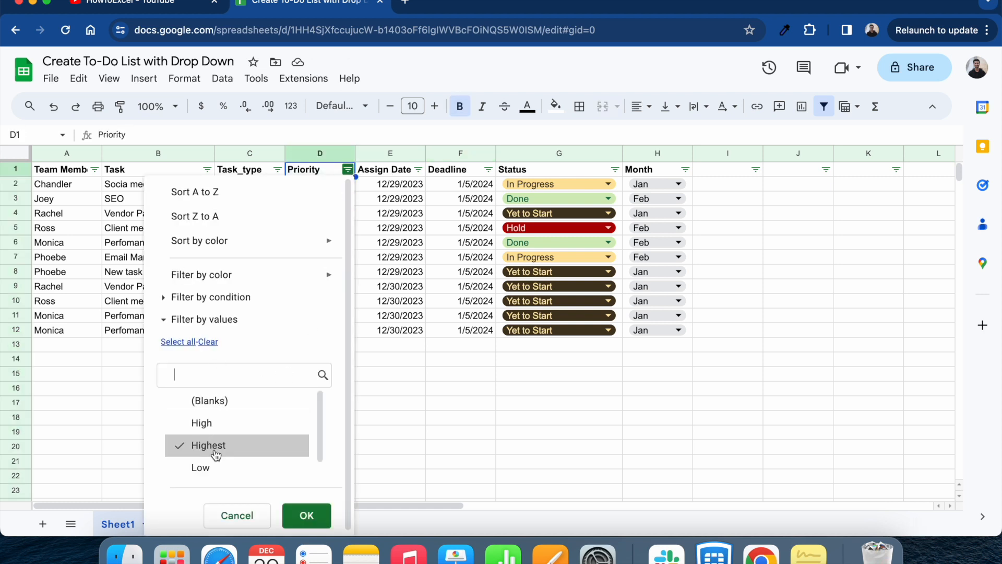
click(307, 515)
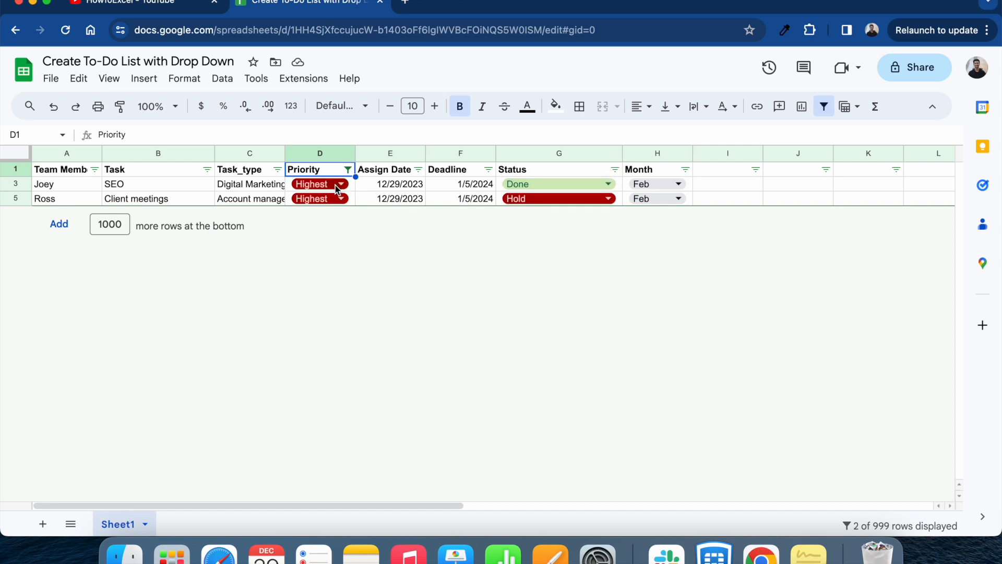
Remove the filter from the sheet to bring back all task rows
click(160, 203)
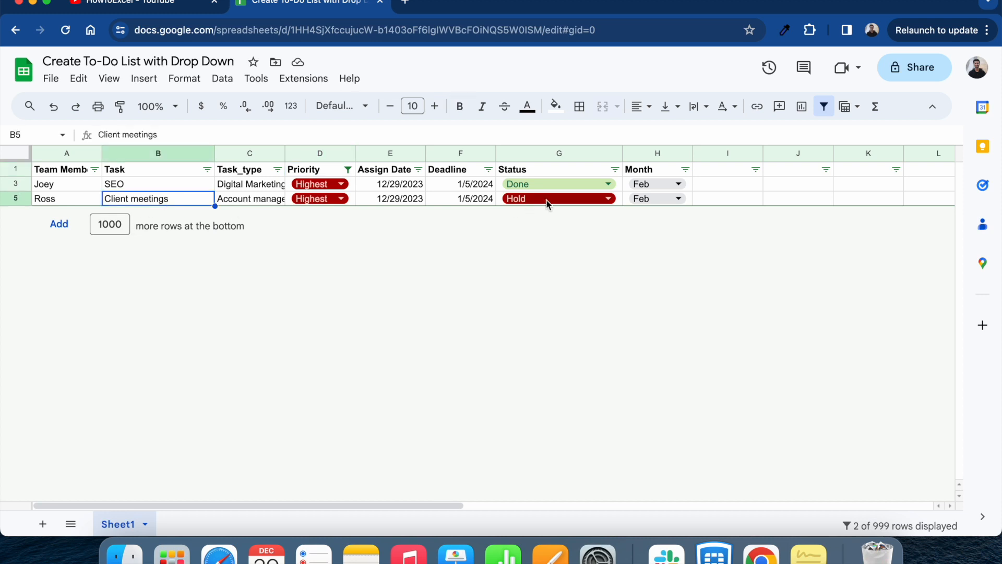
click(825, 108)
click(370, 363)
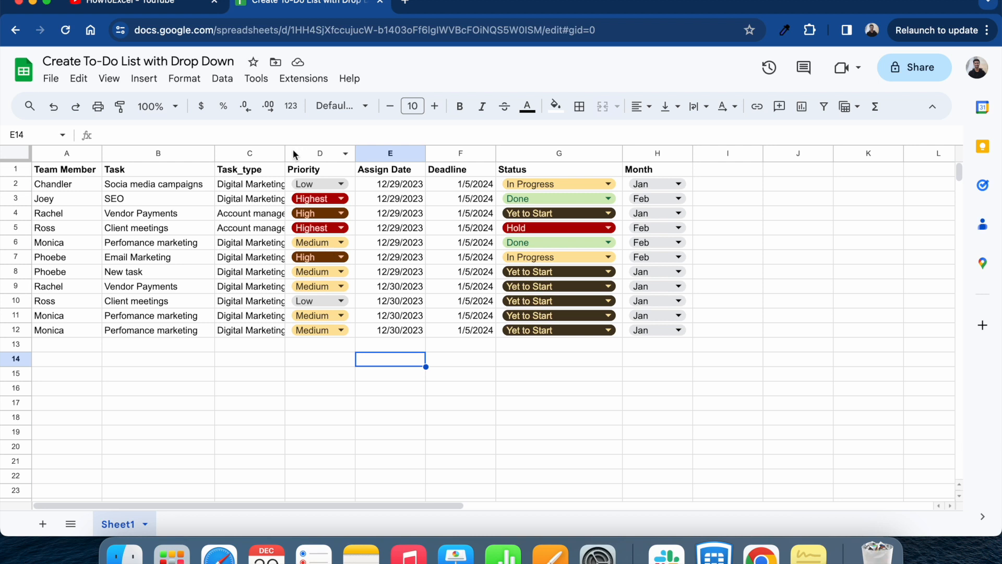
Widen the Task_type column so its full text fits
drag(286, 153, 361, 158)
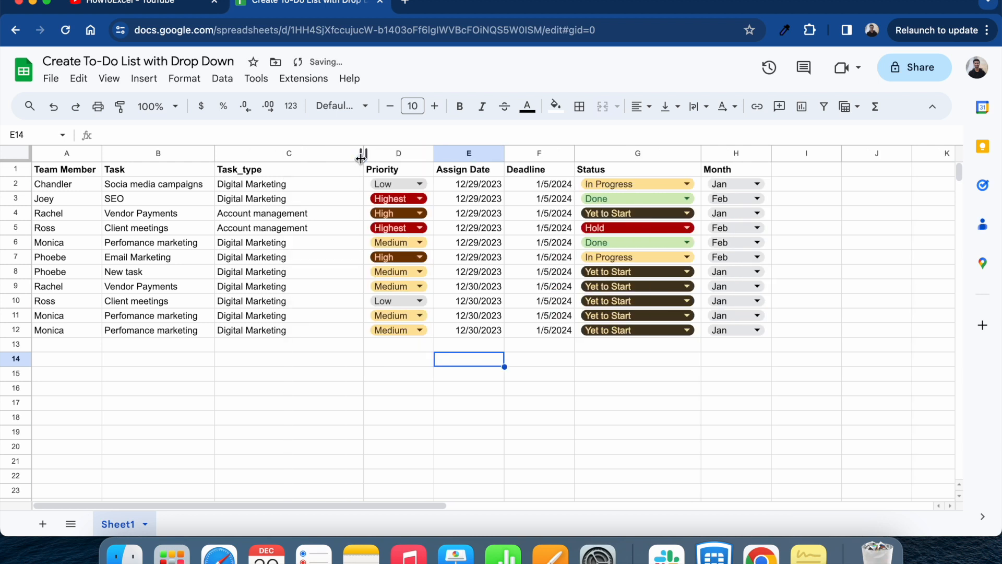
drag(361, 159, 326, 154)
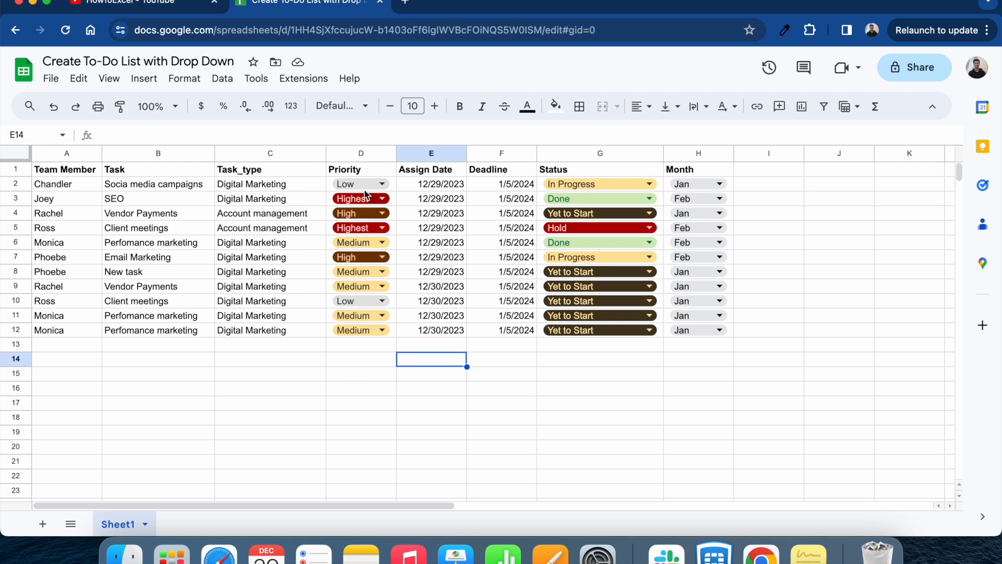
Add a drop-down data validation rule to the empty cell D13 below the Priority entries, and clear that cell
click(366, 346)
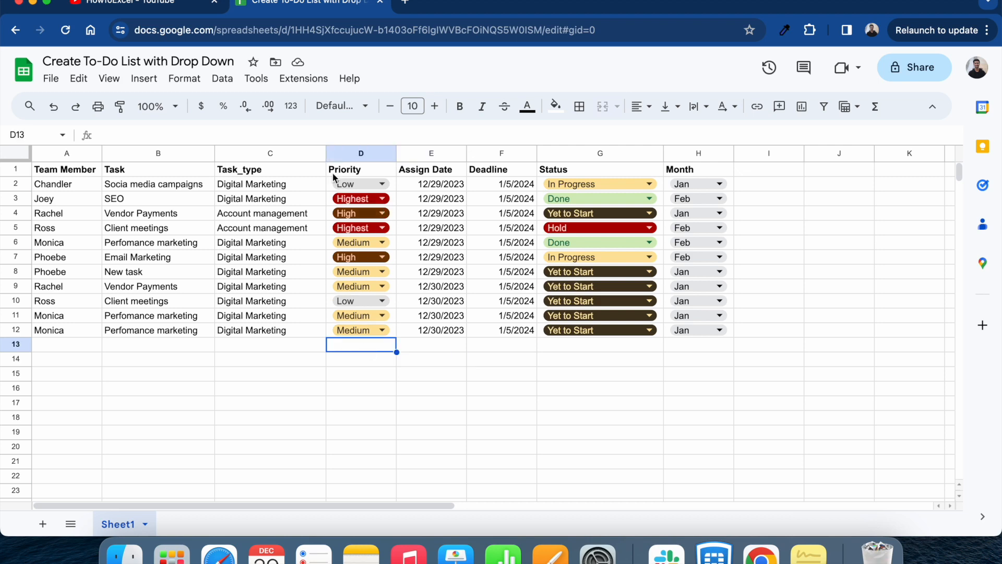
click(222, 78)
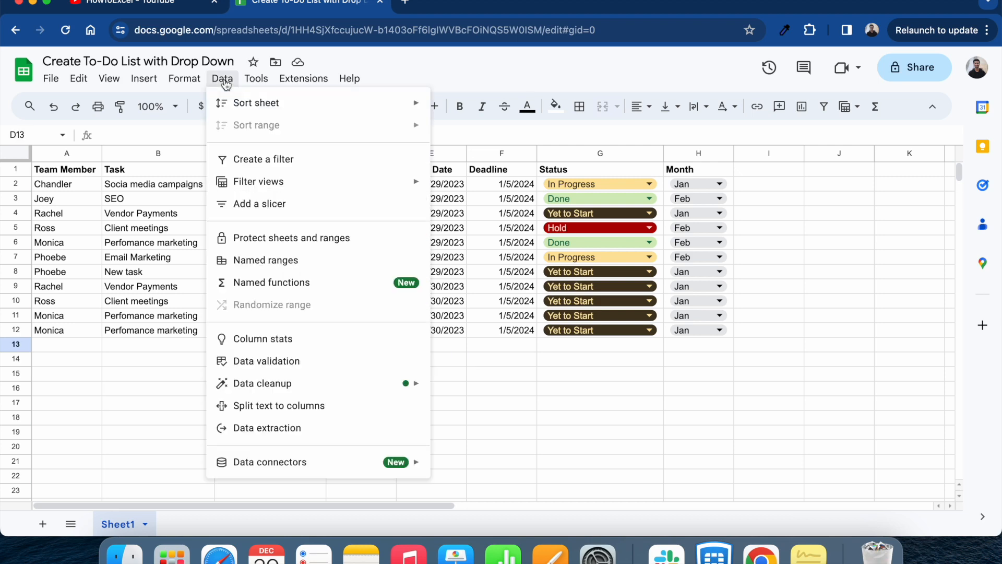
click(256, 360)
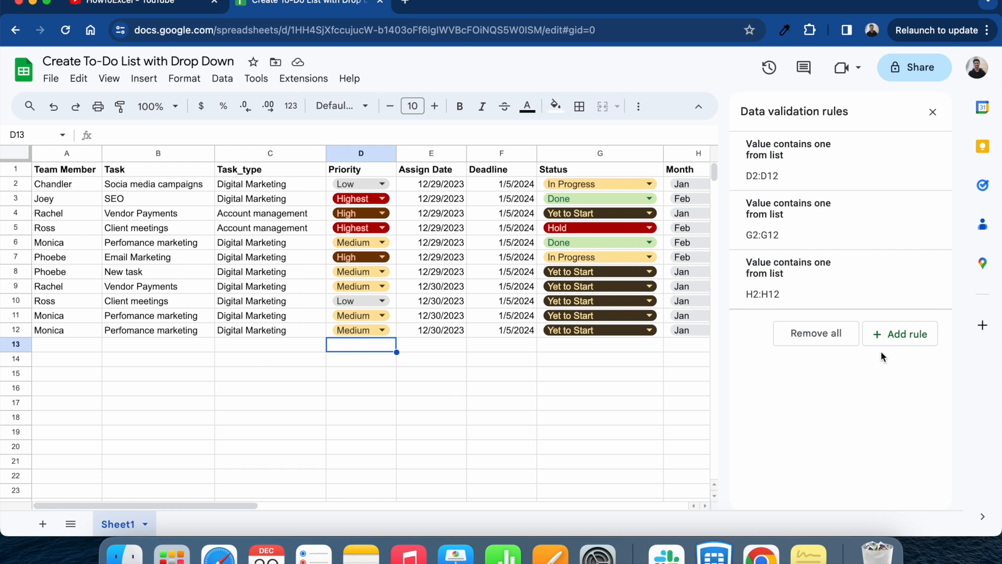
click(888, 336)
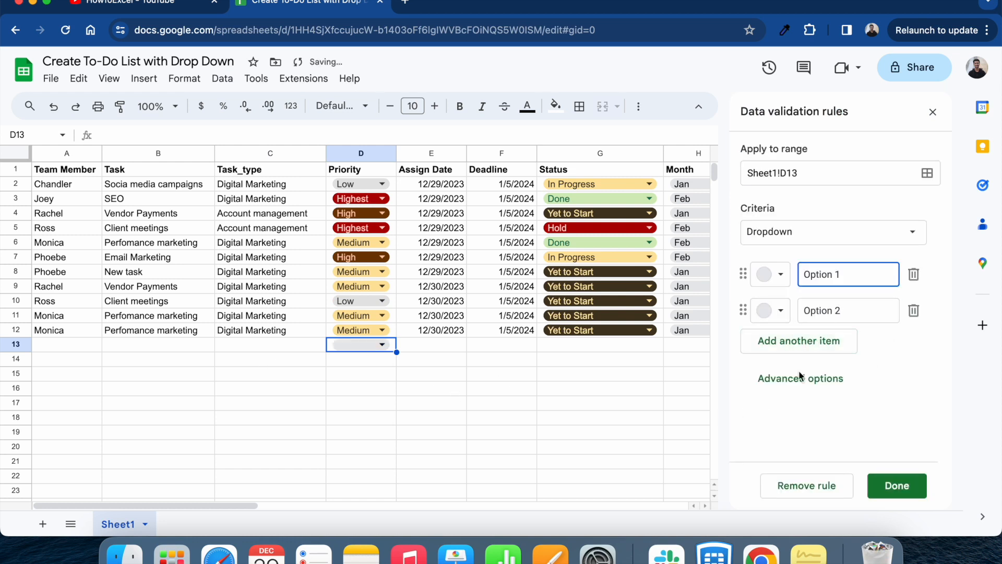
click(933, 111)
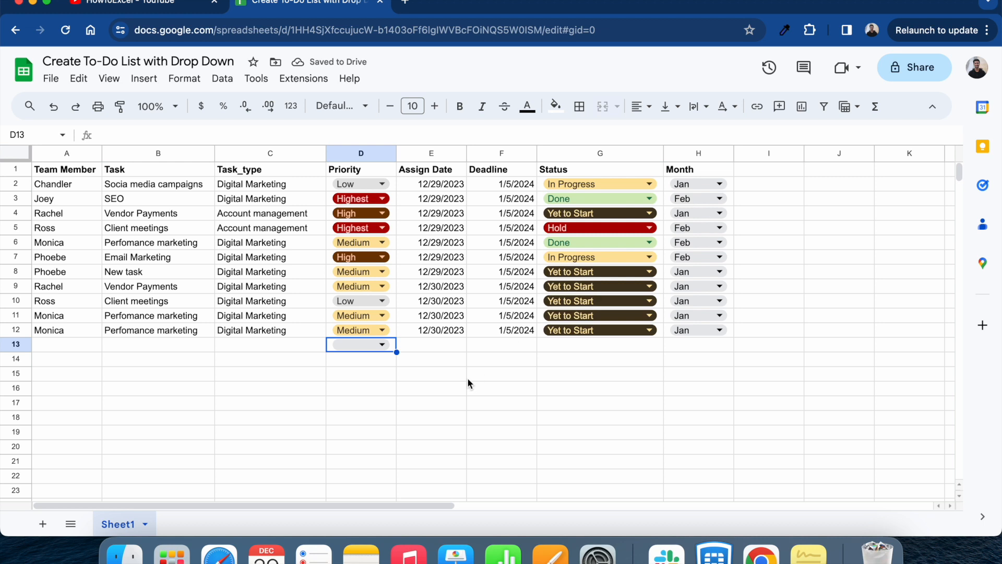
key(BackSpace)
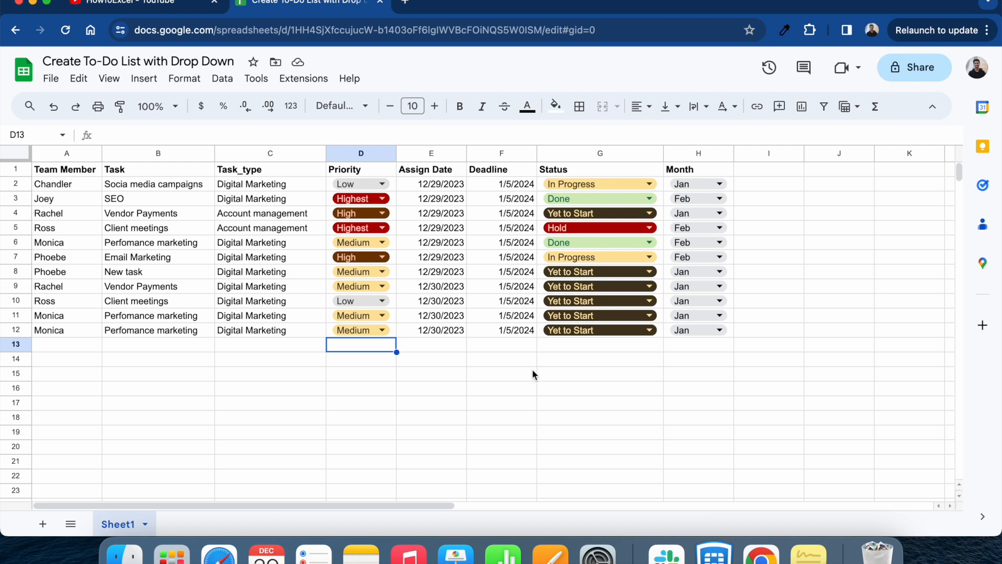
Create another default drop-down rule in cell D13, undo it, and close the data validation rules
click(222, 78)
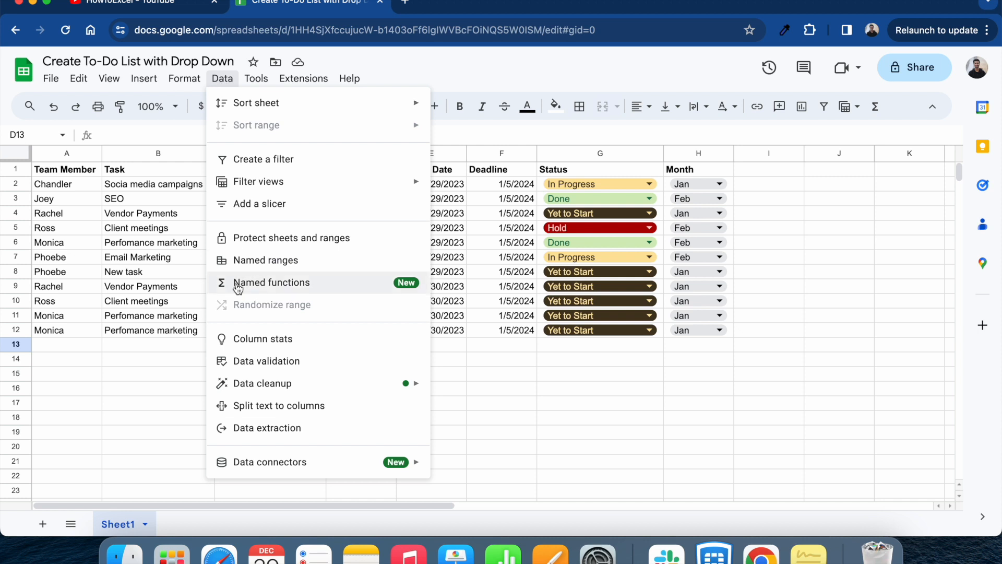
click(259, 365)
click(908, 339)
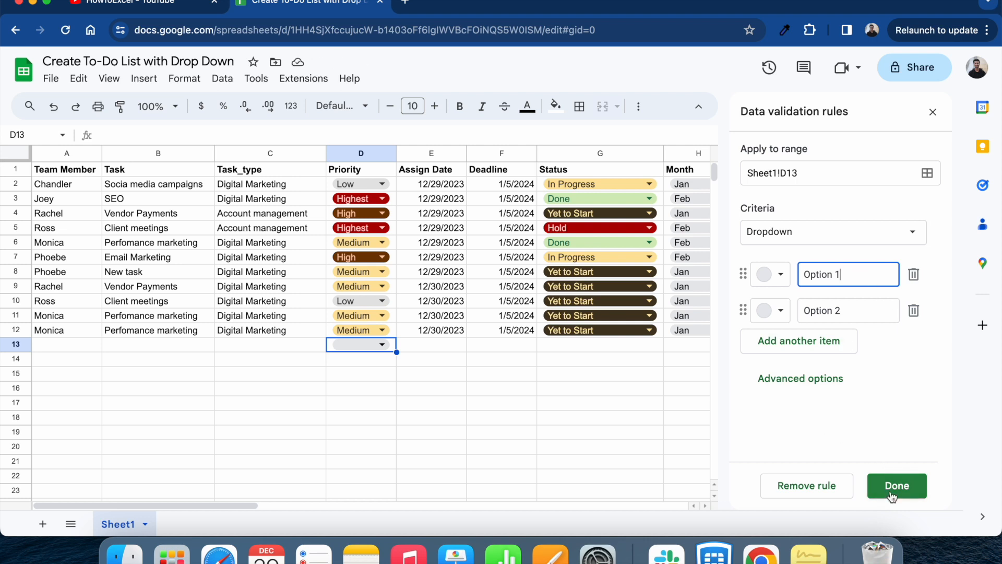
click(933, 111)
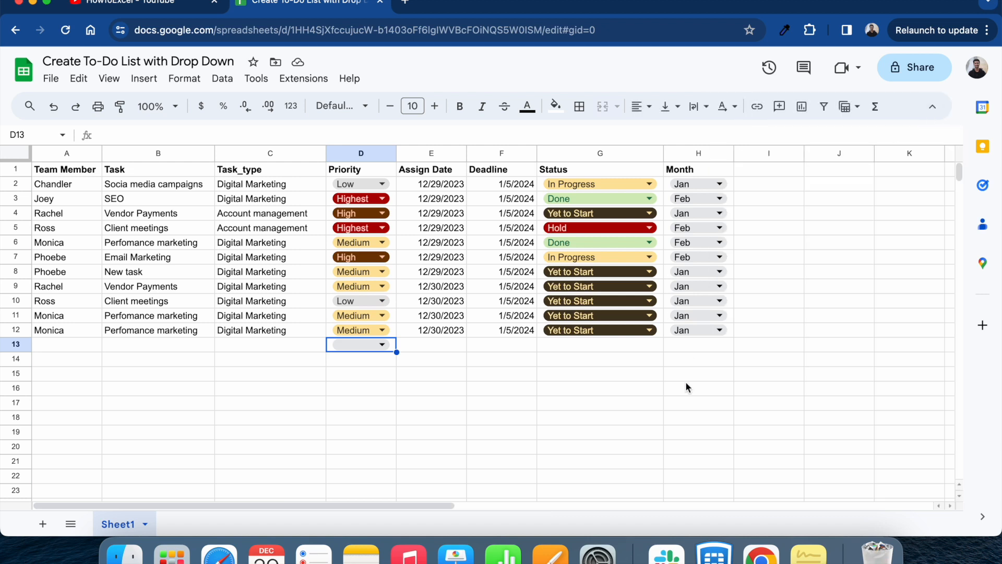
key(ctrl+z)
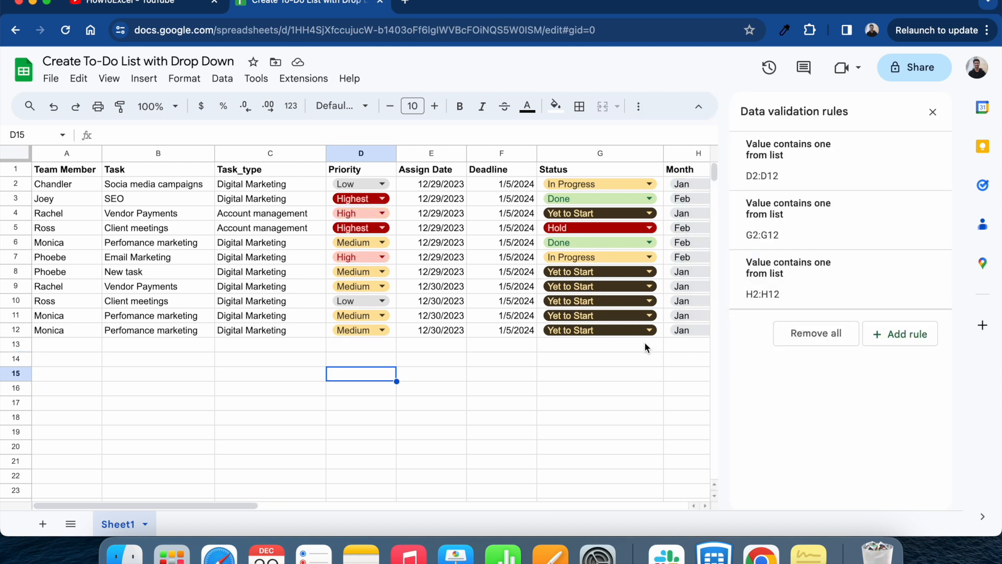
click(933, 112)
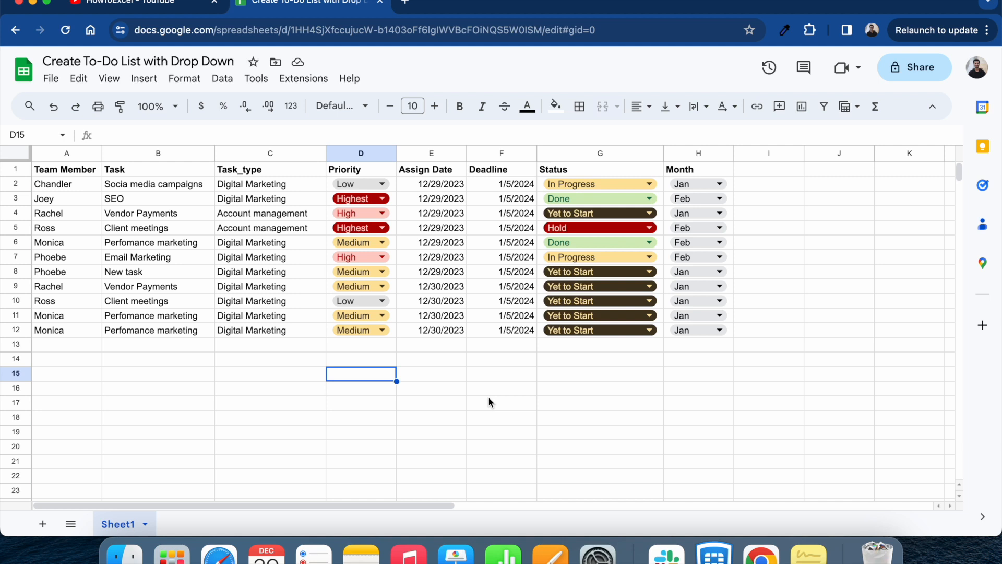